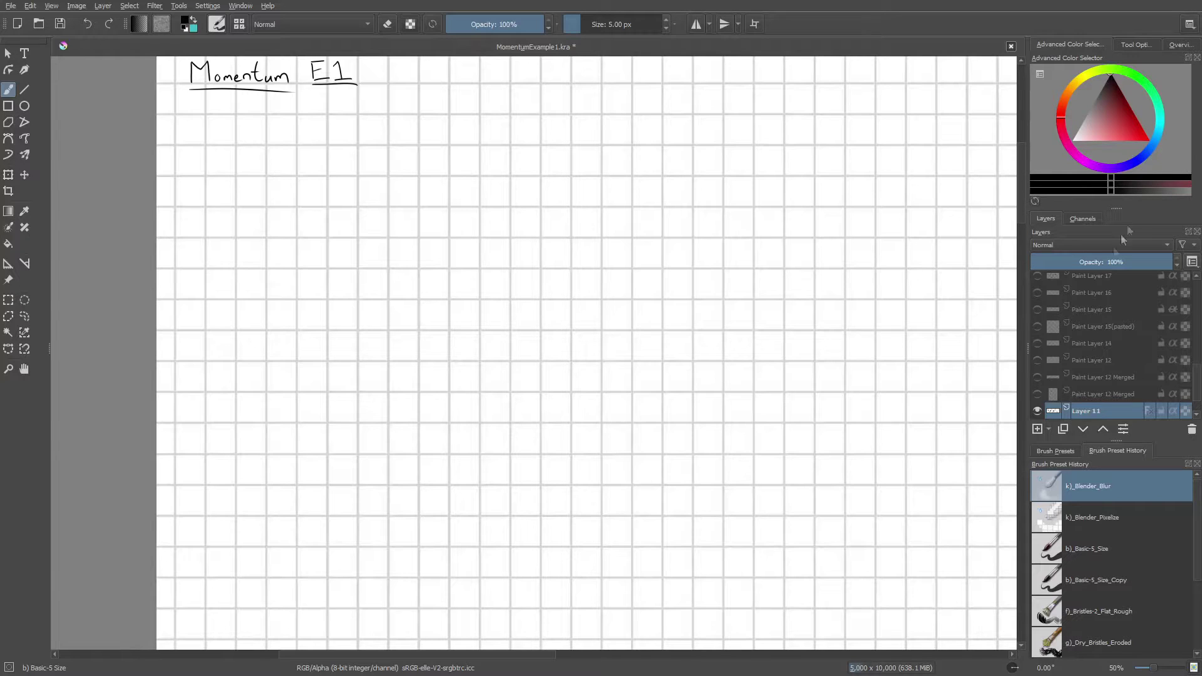
# Show the Paint Layer 12 Merged layer just above Layer 11, containing the list of steps to tackle momentum problems
pyautogui.click(1036, 394)
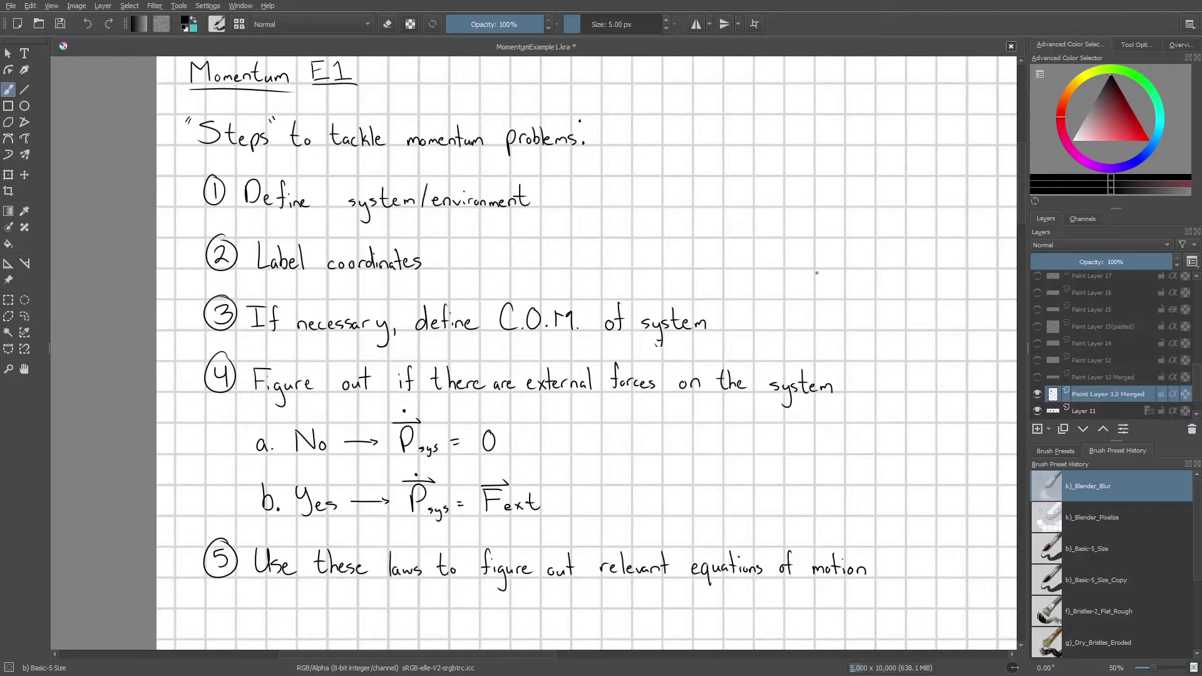
pyautogui.moveTo(816, 273); pyautogui.dragTo(795, 288)
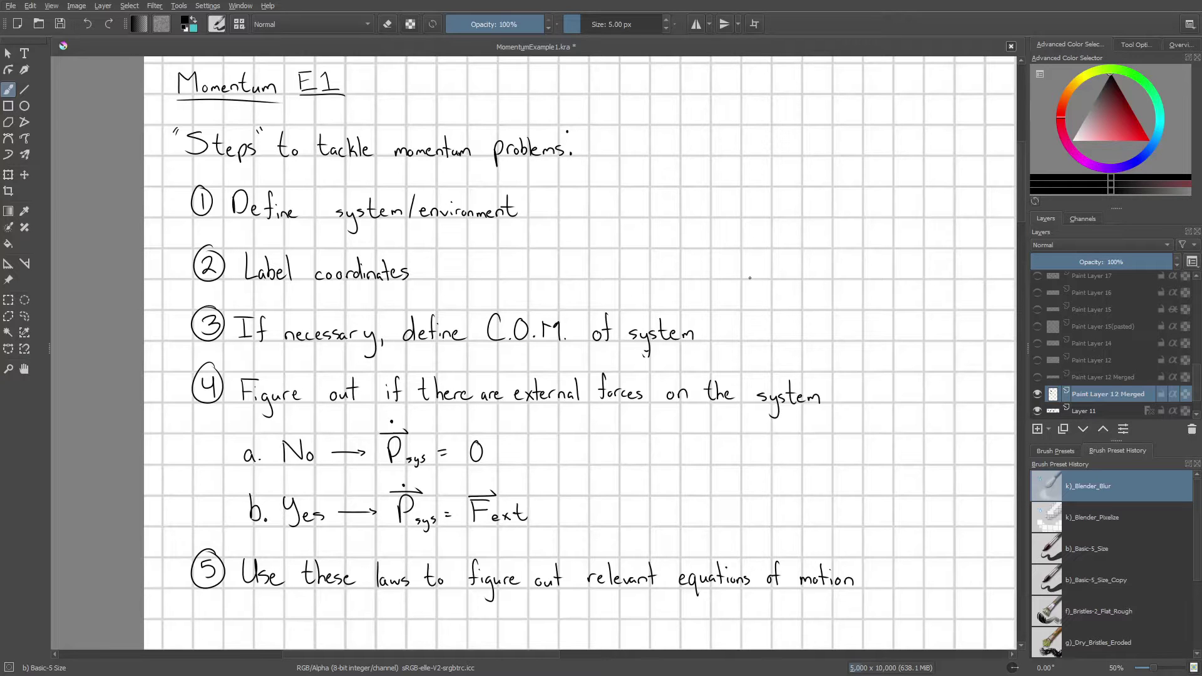
pyautogui.moveTo(743, 250); pyautogui.dragTo(729, 170)
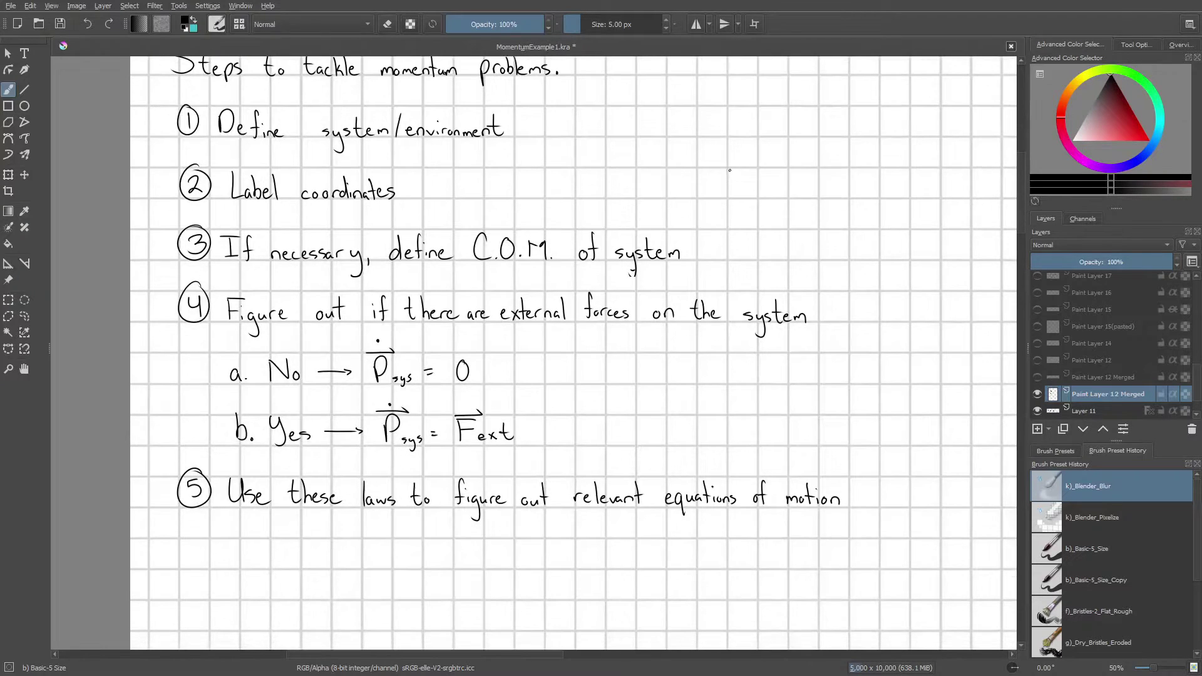
pyautogui.moveTo(738, 256); pyautogui.dragTo(743, 220)
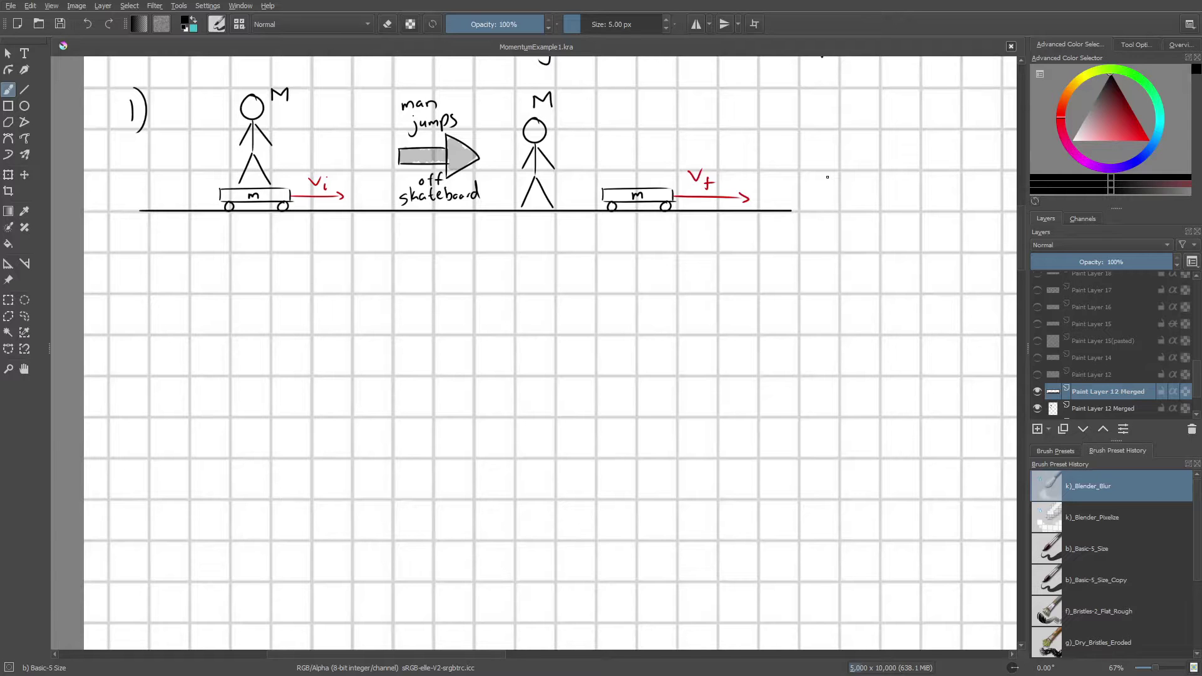
# Show Paint Layer 12 with the skateboard problem statement and questions a and b
pyautogui.click(1037, 375)
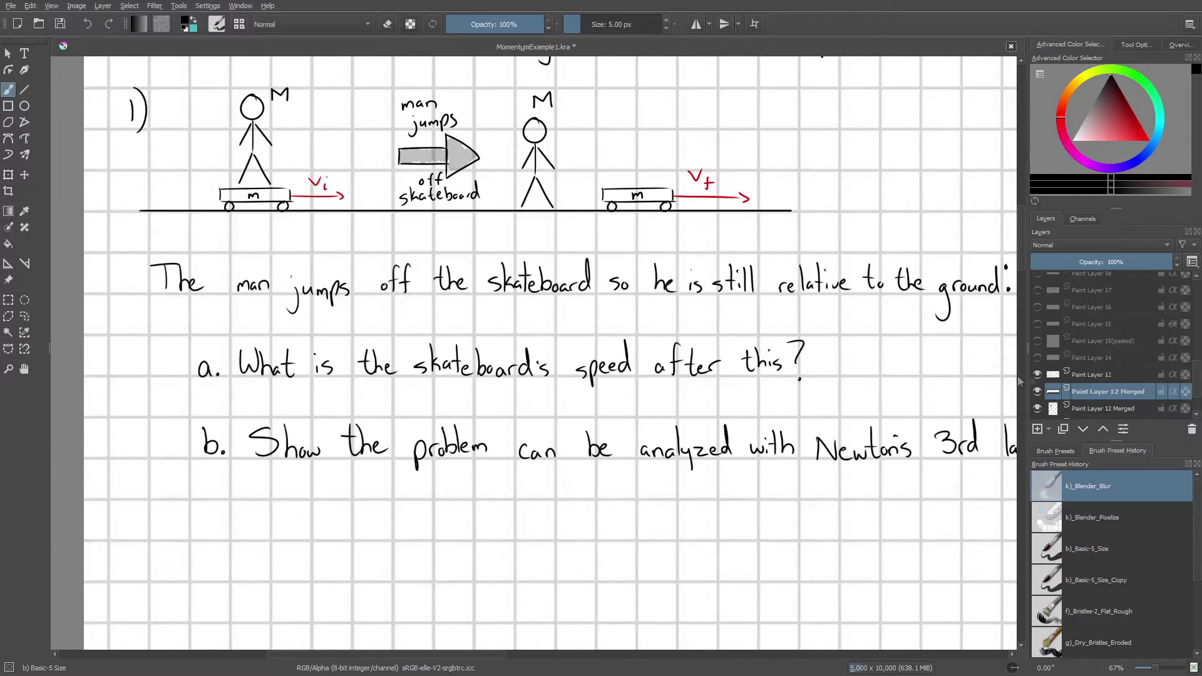
pyautogui.moveTo(719, 359); pyautogui.dragTo(681, 320)
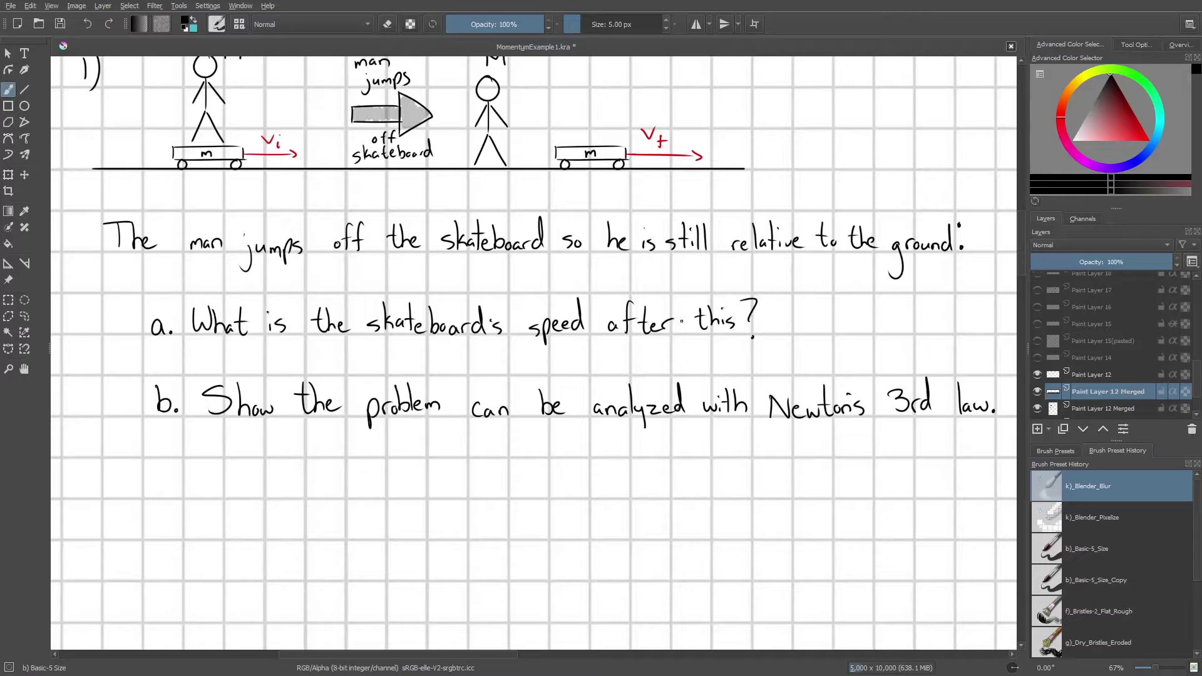
pyautogui.moveTo(682, 321); pyautogui.dragTo(676, 306)
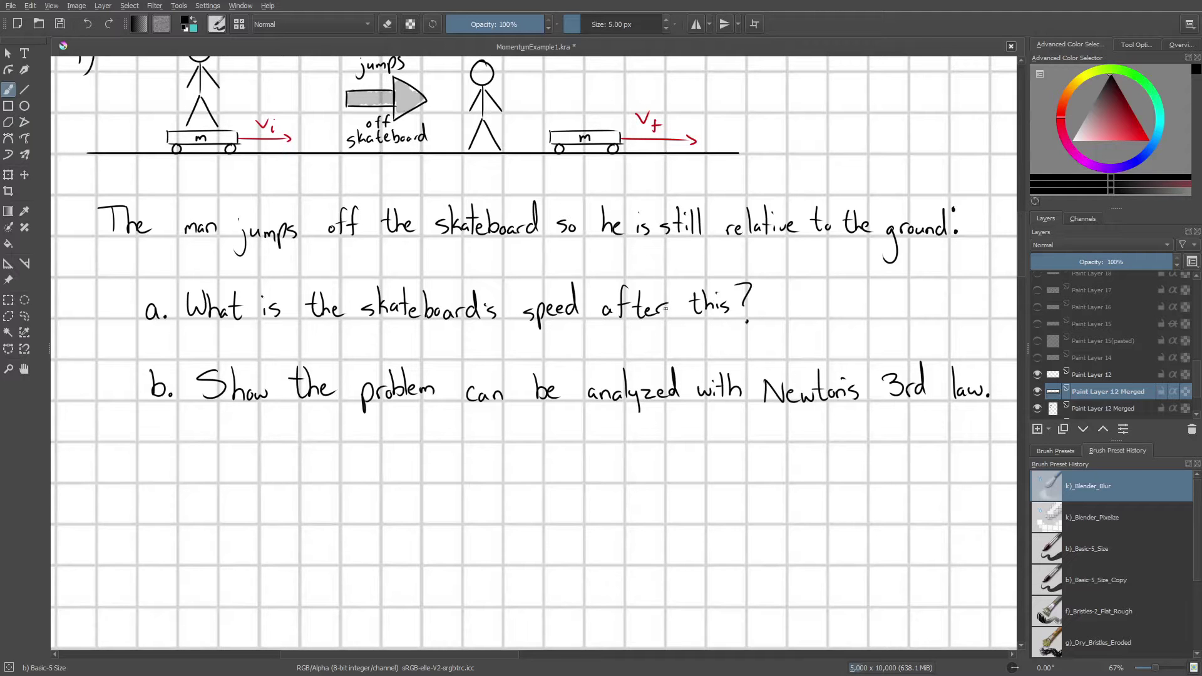
# Show Paint Layer 14 and Paint Layer 15(pasted) to reveal the part a label and its copy of the skateboard diagram
pyautogui.click(1037, 358)
pyautogui.scroll(1, 850, 371)
pyautogui.moveTo(849, 371); pyautogui.dragTo(858, 218)
pyautogui.scroll(-1, 858, 218)
pyautogui.scroll(-3, 858, 216)
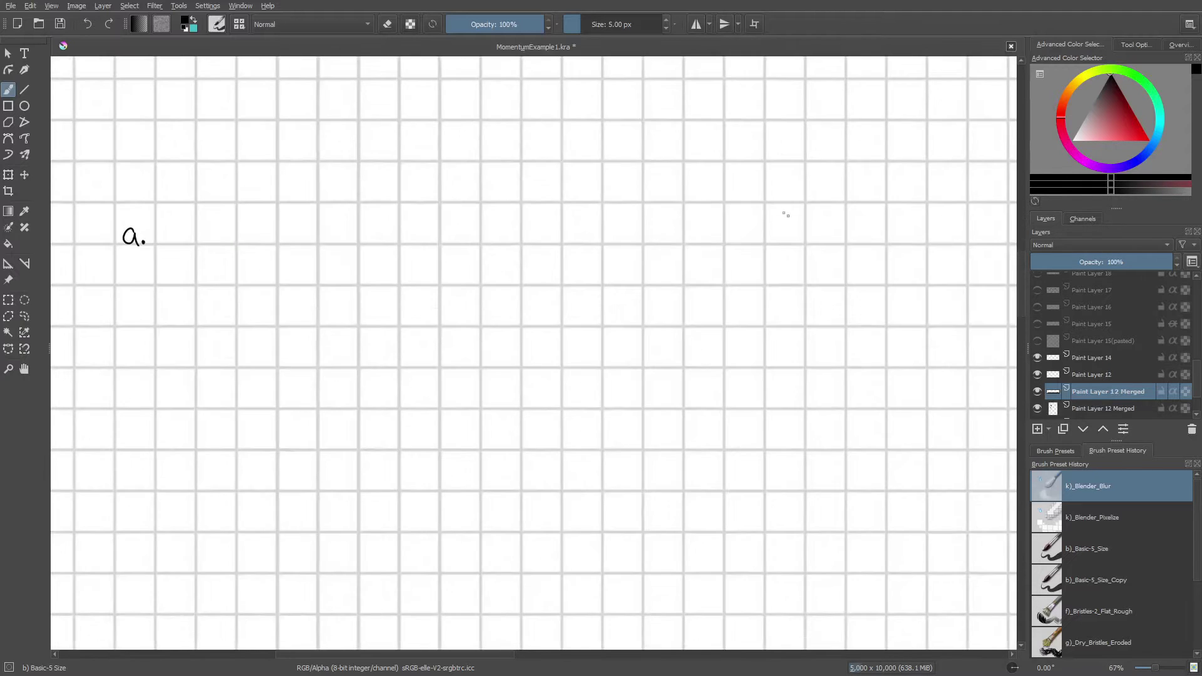
pyautogui.click(1037, 340)
pyautogui.moveTo(766, 315); pyautogui.dragTo(763, 241)
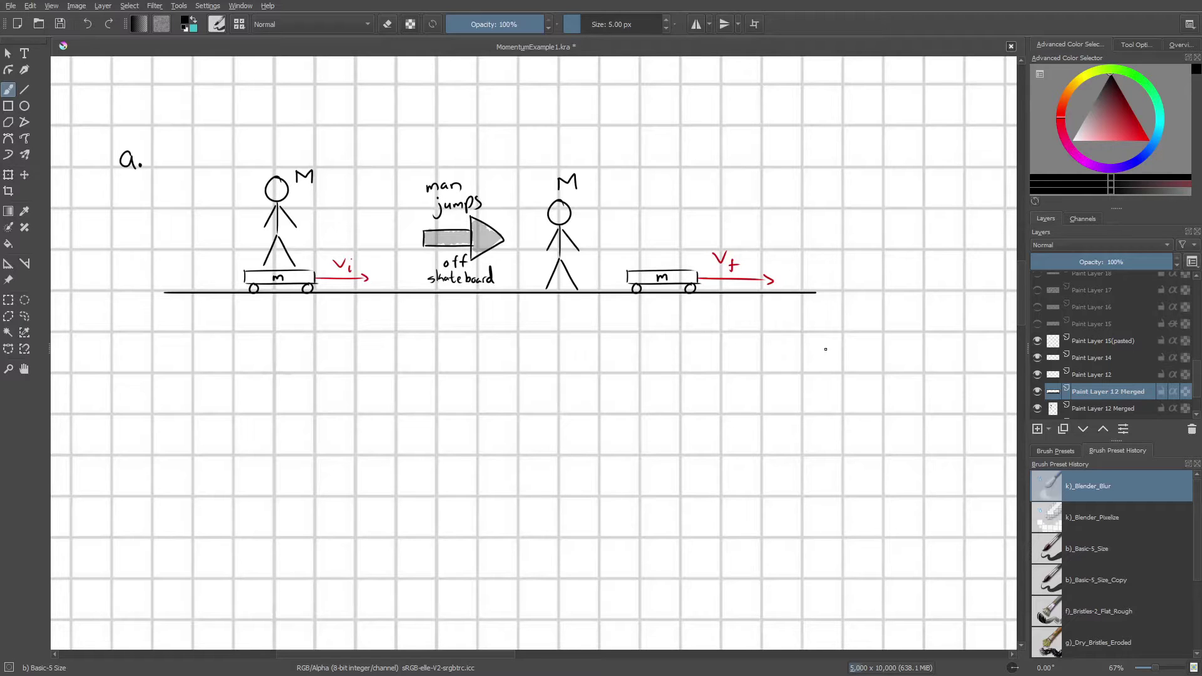
# Show Paint Layer 15 and Paint Layer 16 to reveal the blue system colouring, the x axis and the momentum notation
pyautogui.click(1037, 325)
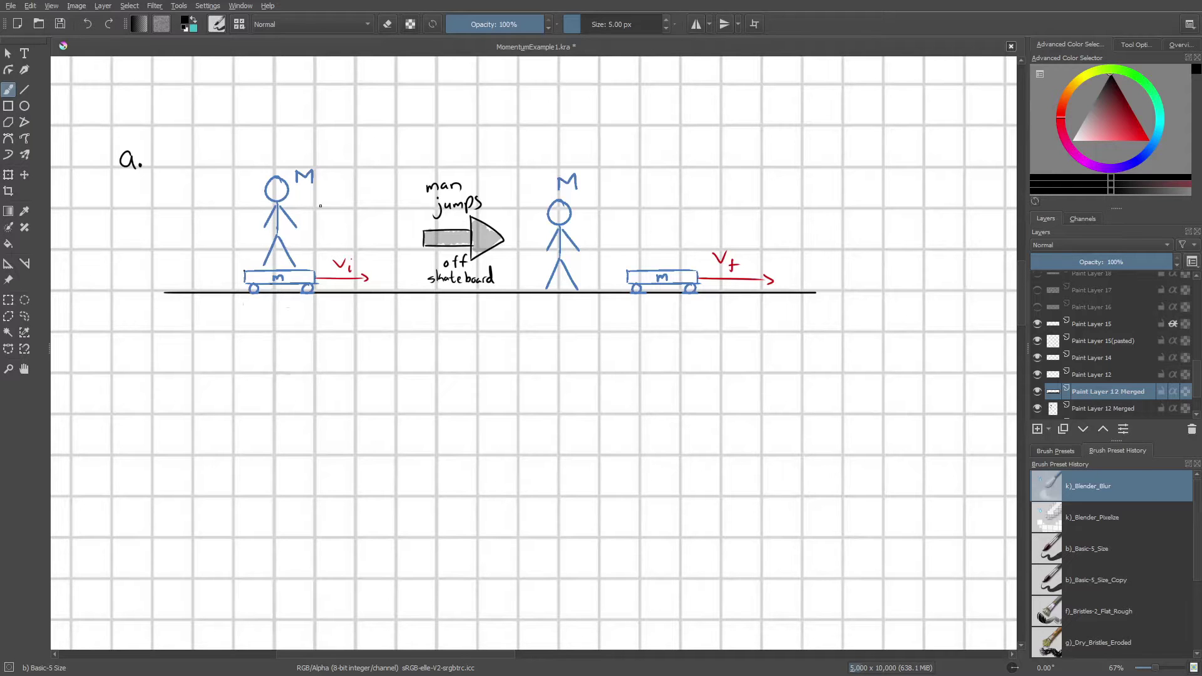
pyautogui.click(1037, 306)
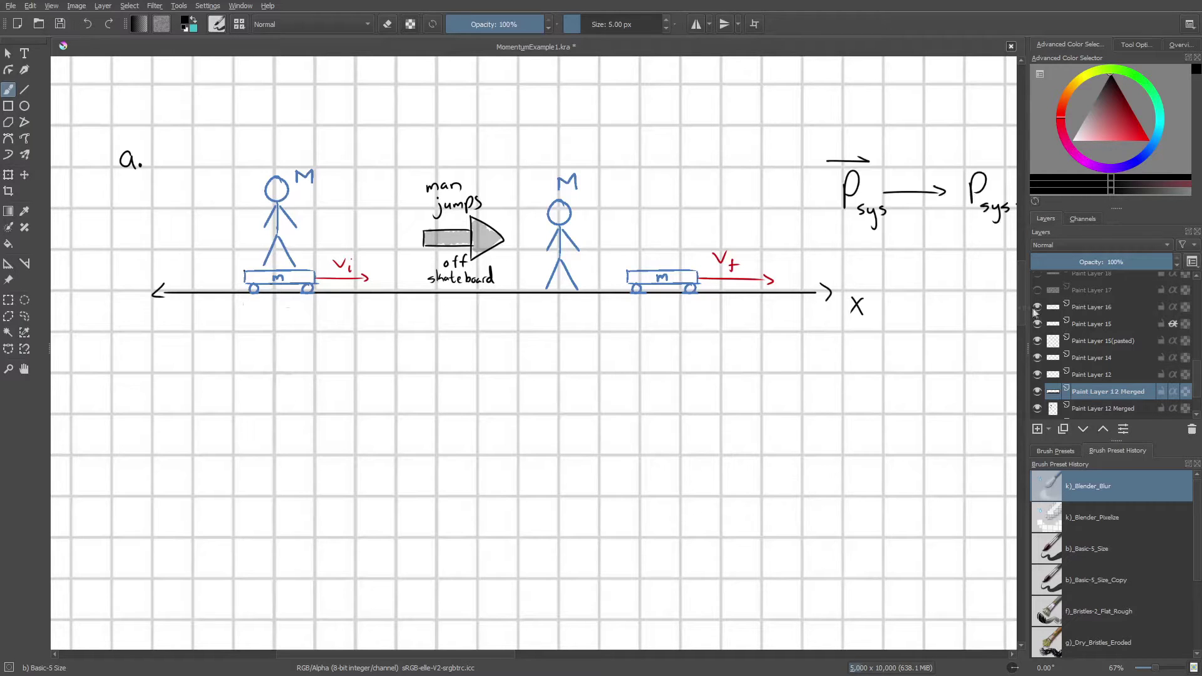
pyautogui.moveTo(787, 265); pyautogui.dragTo(755, 276)
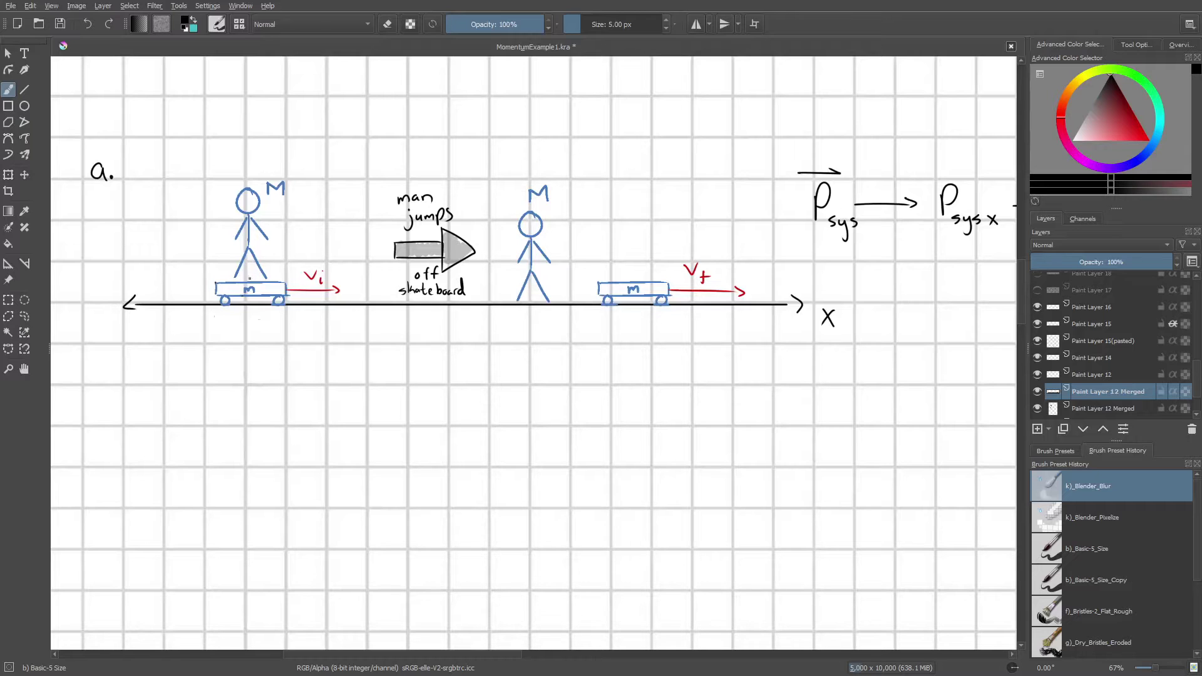
pyautogui.moveTo(250, 278); pyautogui.dragTo(220, 245)
pyautogui.moveTo(226, 247); pyautogui.dragTo(222, 255)
pyautogui.hotkey('ctrl', 'z')
pyautogui.moveTo(353, 270); pyautogui.dragTo(309, 286)
pyautogui.scroll(-1, 319, 284)
pyautogui.moveTo(440, 264)
pyautogui.mouseDown()
pyautogui.moveTo(467, 260)
pyautogui.moveTo(454, 260)
pyautogui.mouseUp()
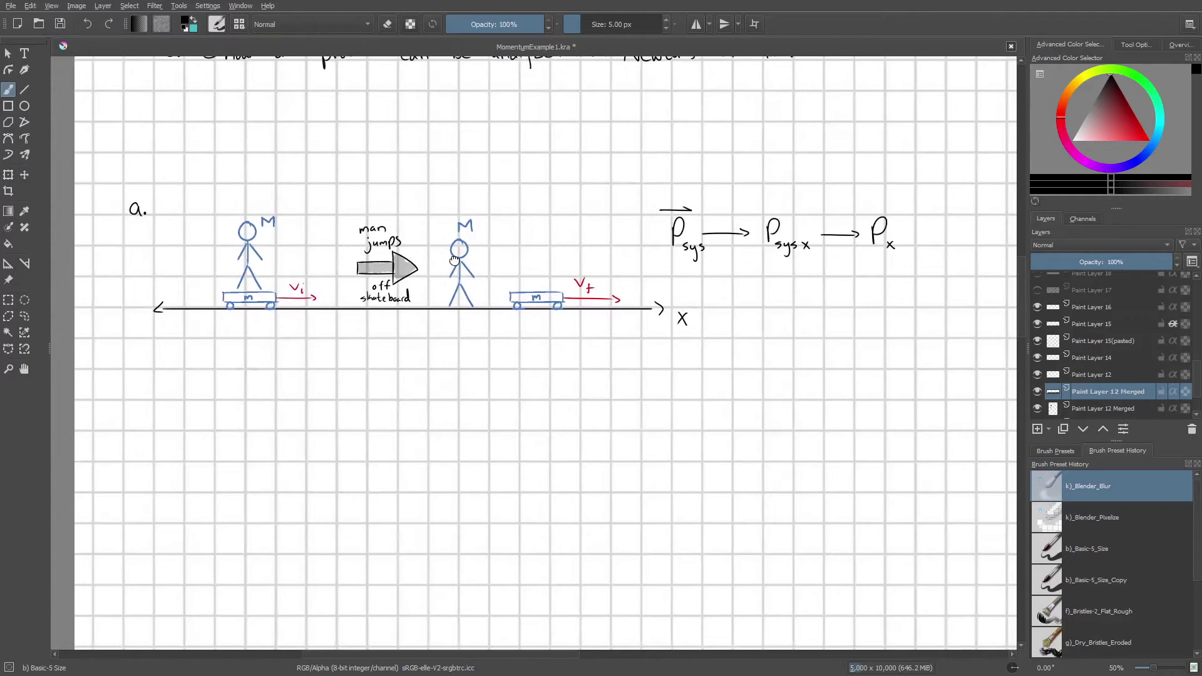
# Try marking the subscripts in the momentum notation beside the diagram, and undo the marks
pyautogui.scroll(1, 714, 248)
pyautogui.moveTo(564, 258); pyautogui.dragTo(441, 266)
pyautogui.moveTo(739, 240); pyautogui.dragTo(640, 237)
pyautogui.moveTo(534, 285); pyautogui.dragTo(547, 276)
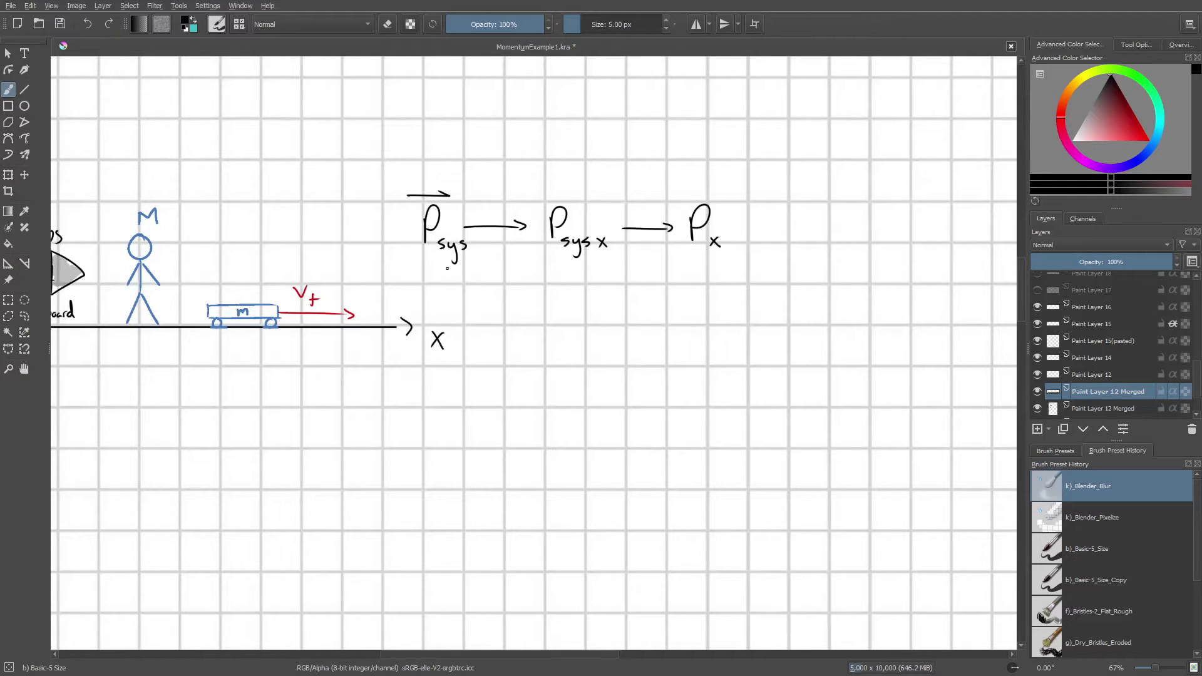
pyautogui.moveTo(440, 305)
pyautogui.mouseDown()
pyautogui.moveTo(440, 260)
pyautogui.moveTo(447, 274)
pyautogui.mouseUp()
pyautogui.moveTo(577, 267)
pyautogui.mouseDown()
pyautogui.moveTo(578, 299)
pyautogui.moveTo(583, 275)
pyautogui.mouseUp()
pyautogui.moveTo(559, 251); pyautogui.dragTo(590, 257)
pyautogui.moveTo(689, 251); pyautogui.dragTo(731, 252)
pyautogui.hotkey('ctrl', 'z')
pyautogui.hotkey('ctrl', 'z')
pyautogui.hotkey('ctrl', 'z')
pyautogui.hotkey('ctrl', 'z')
# Show Paint Layer 17 with the no net external forces reasoning for part a and make it the active layer
pyautogui.scroll(-1, 544, 236)
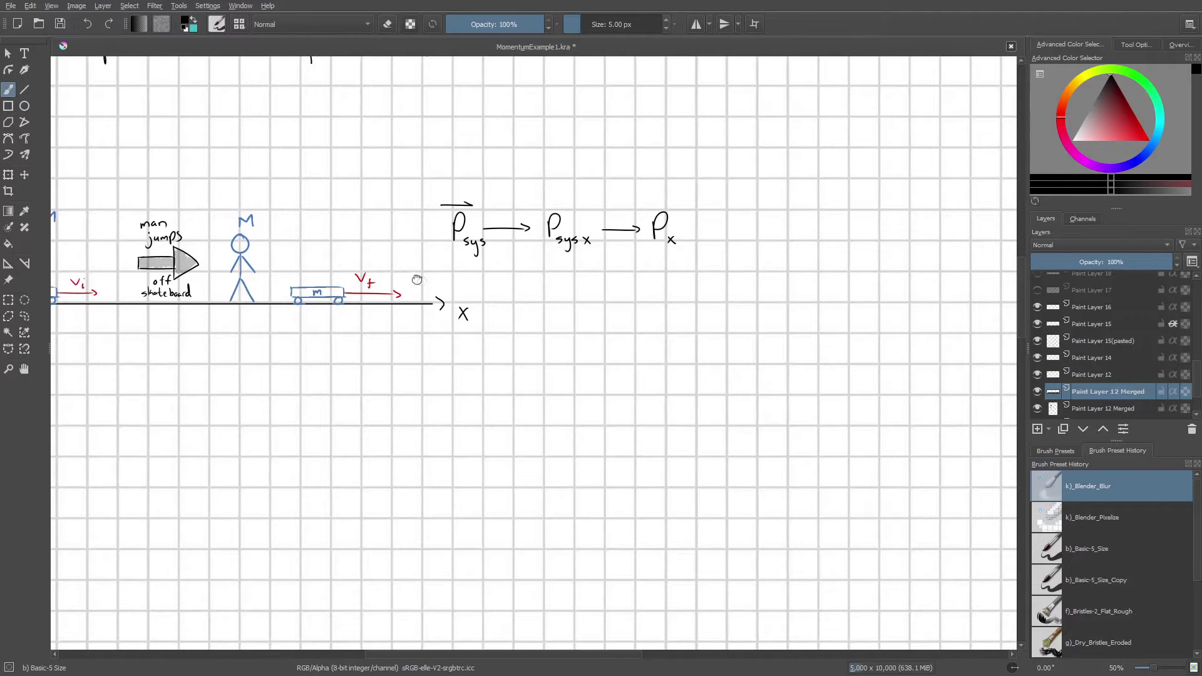
pyautogui.moveTo(417, 279); pyautogui.dragTo(520, 290)
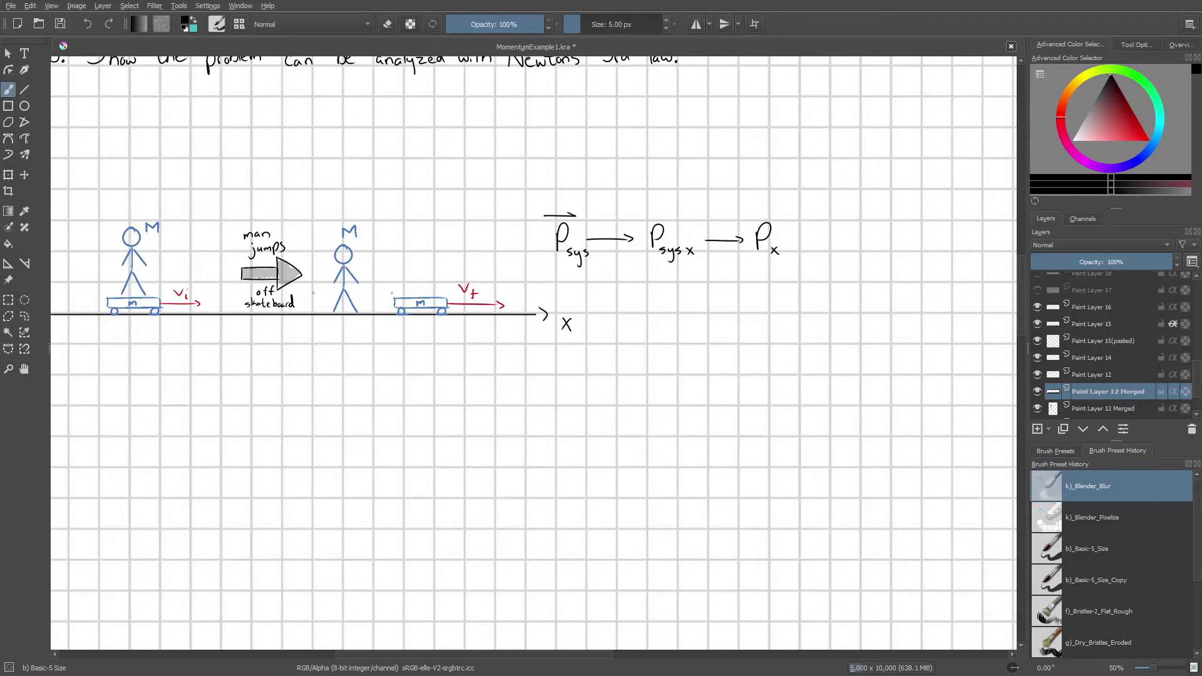
pyautogui.moveTo(383, 294); pyautogui.dragTo(521, 305)
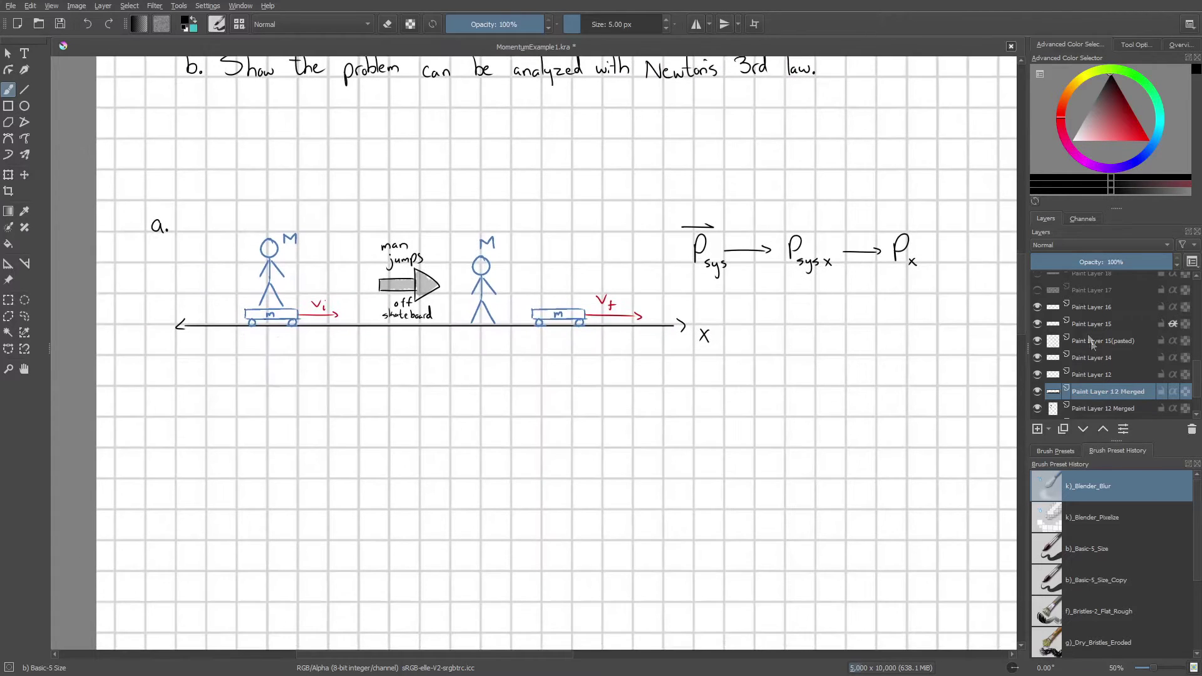
pyautogui.click(1037, 290)
pyautogui.moveTo(660, 340); pyautogui.dragTo(650, 297)
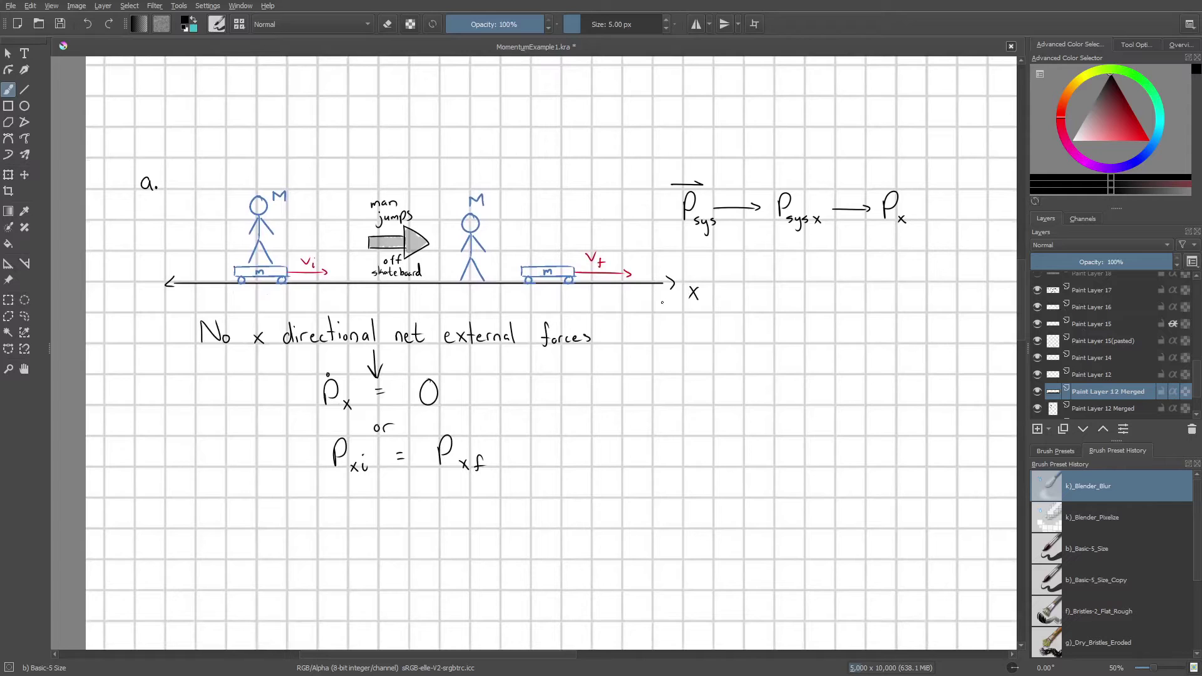
pyautogui.click(1105, 290)
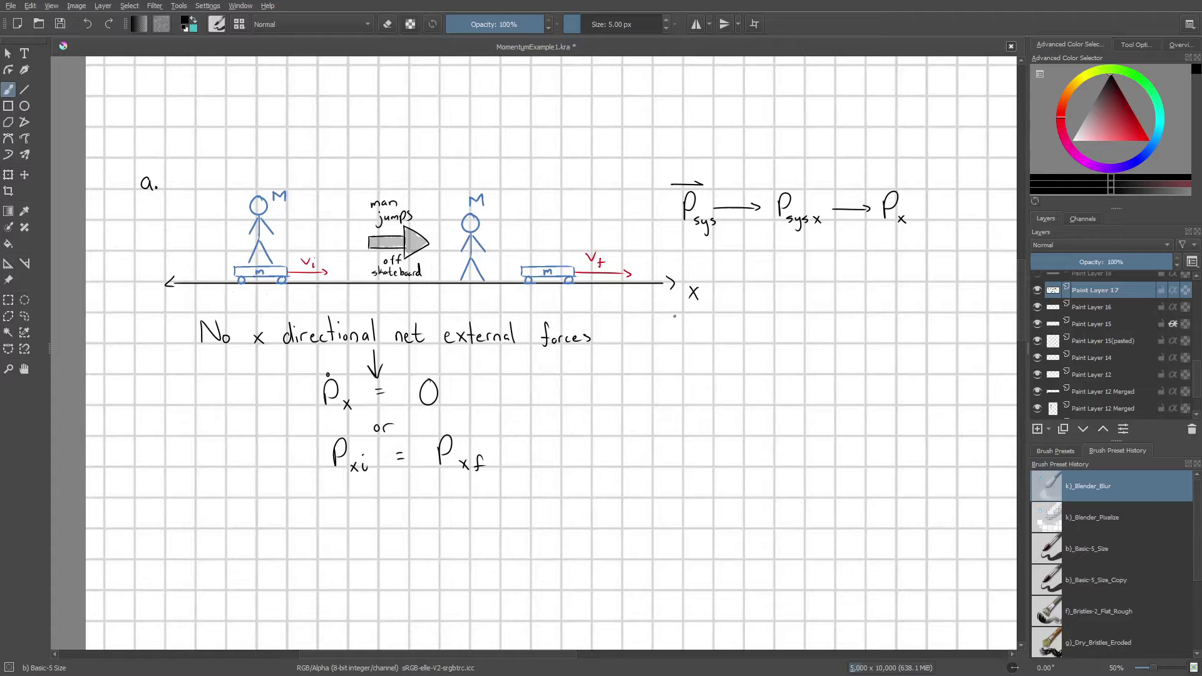
pyautogui.moveTo(568, 336); pyautogui.dragTo(578, 280)
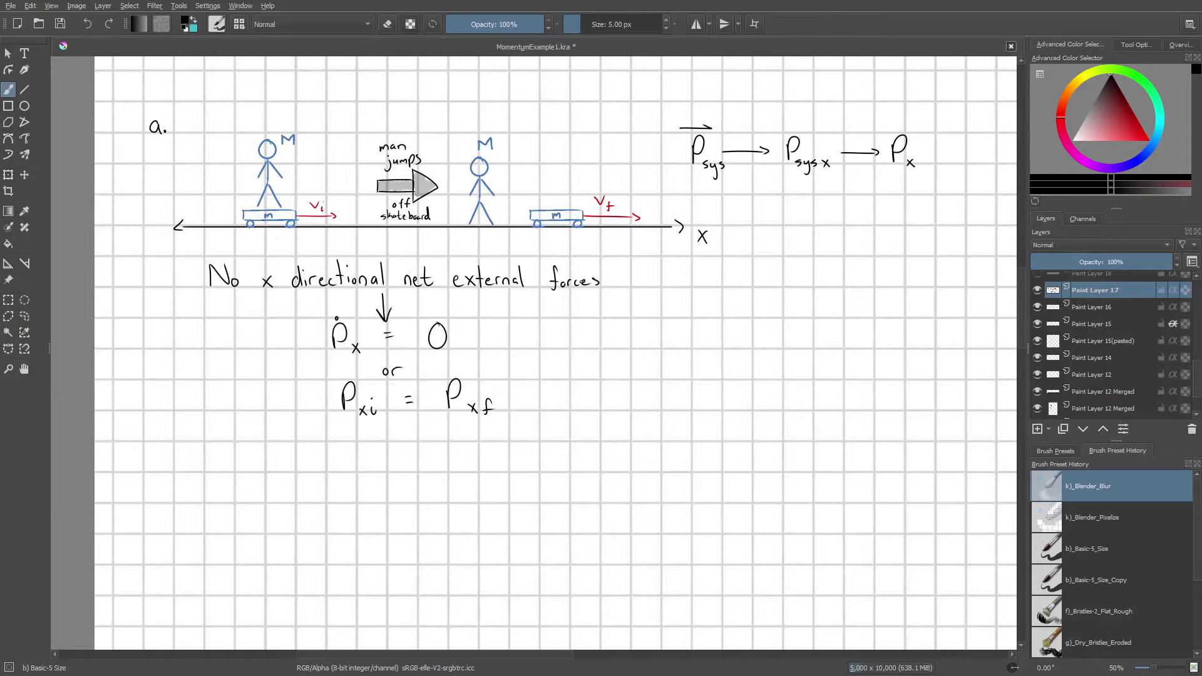
pyautogui.moveTo(409, 333); pyautogui.dragTo(411, 327)
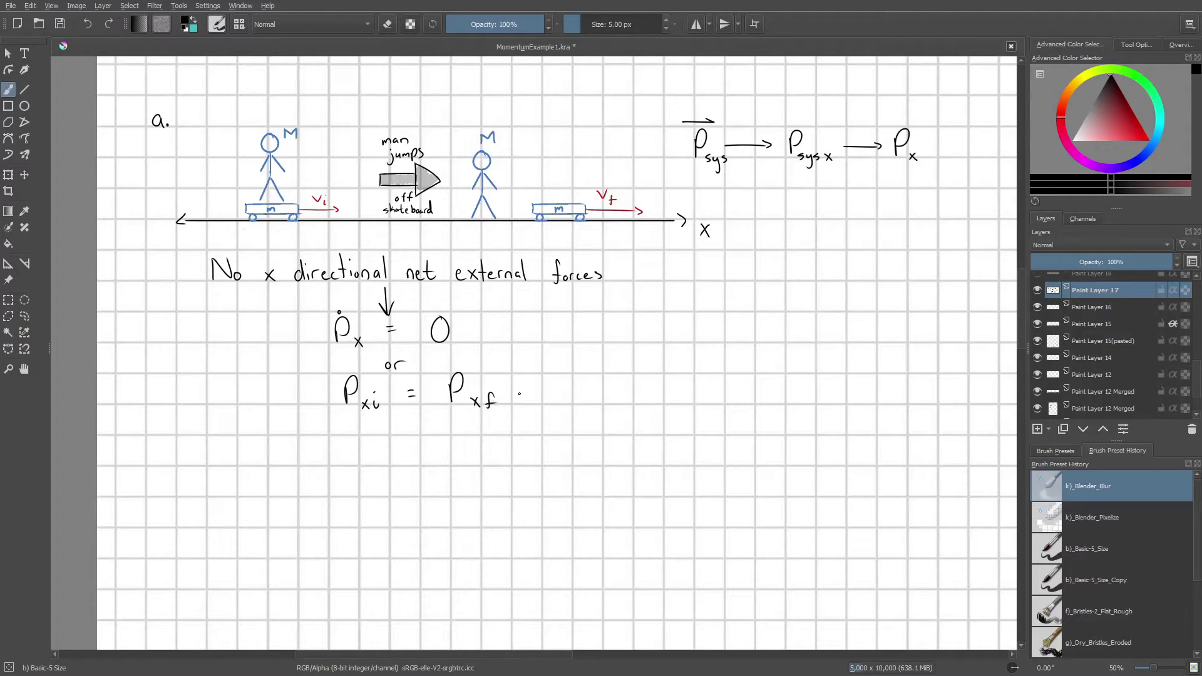
# Show Paint Layer 18 with the expanded momentum equation, and cross out its M(0) term with a 0 above it
pyautogui.scroll(1, 1055, 328)
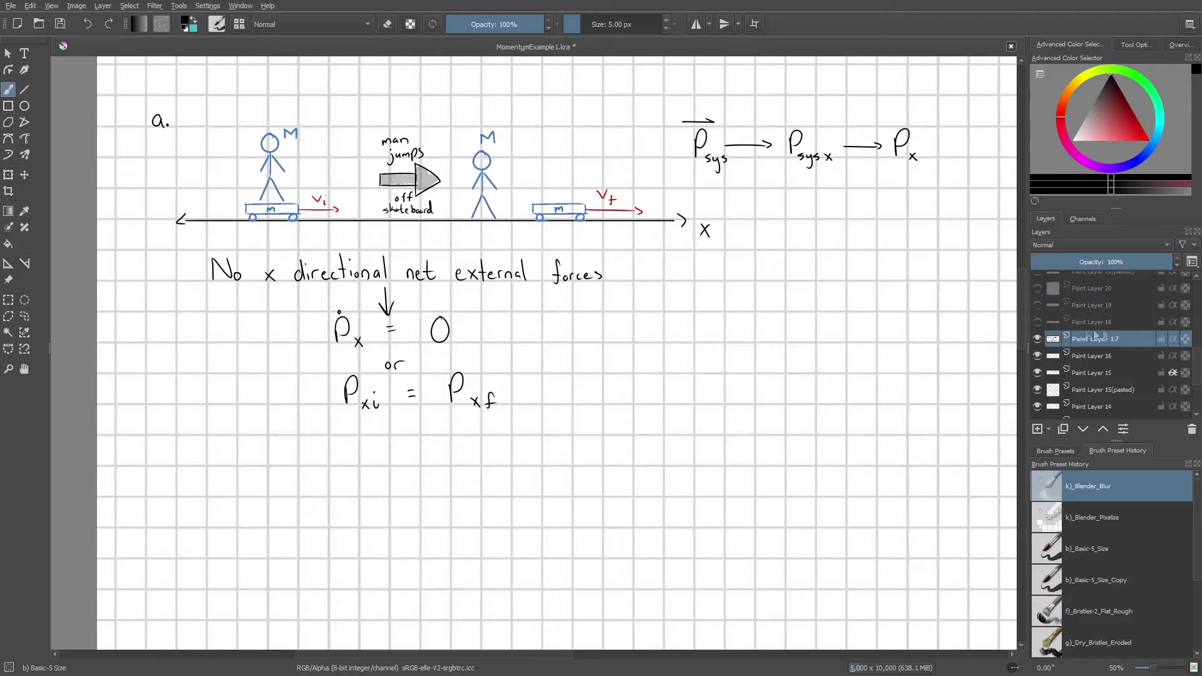
pyautogui.click(1037, 322)
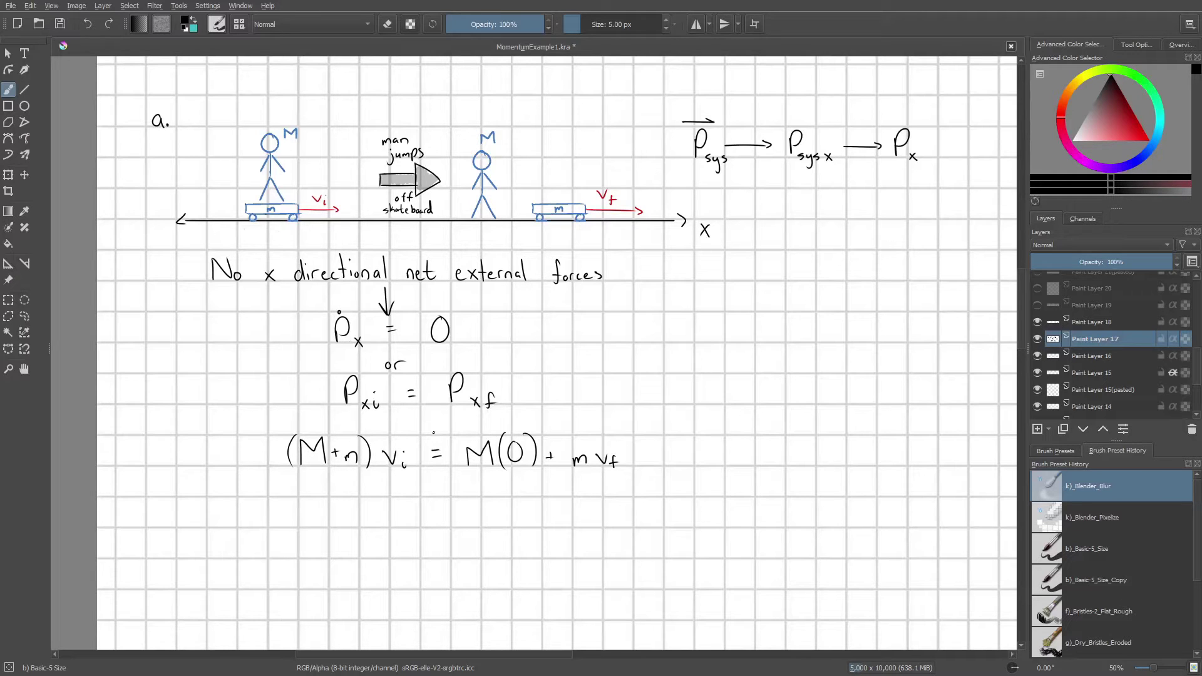
pyautogui.moveTo(434, 432); pyautogui.dragTo(418, 457)
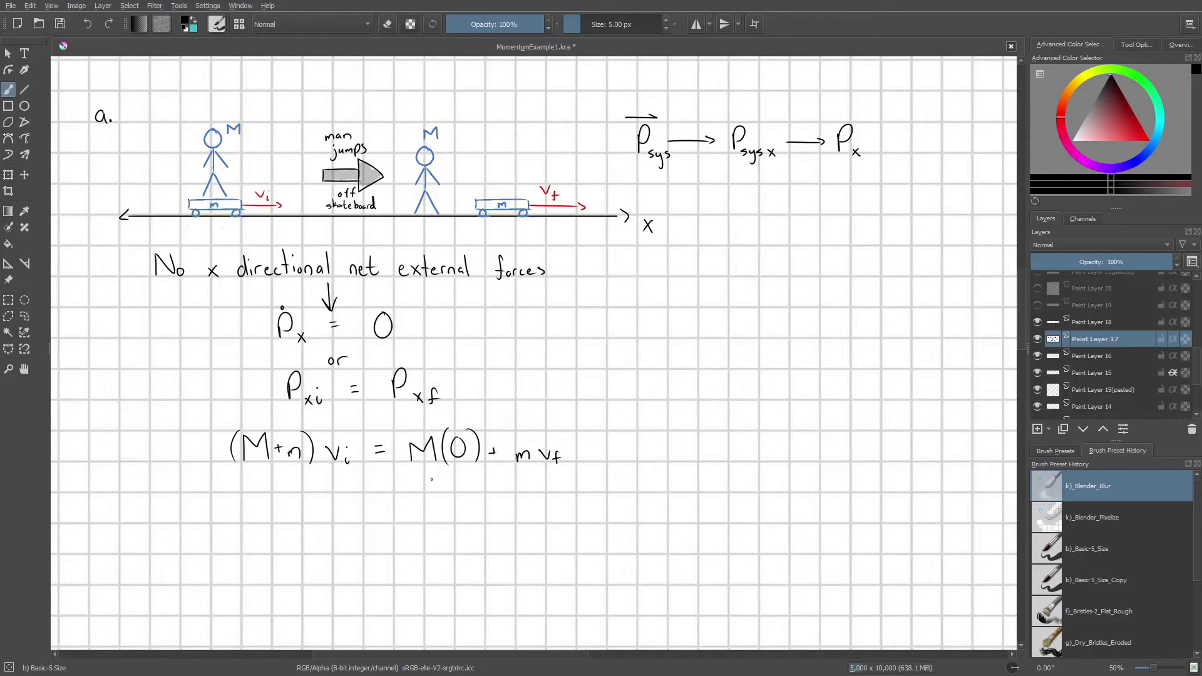
pyautogui.moveTo(408, 473); pyautogui.dragTo(494, 393)
pyautogui.moveTo(581, 455); pyautogui.dragTo(637, 413)
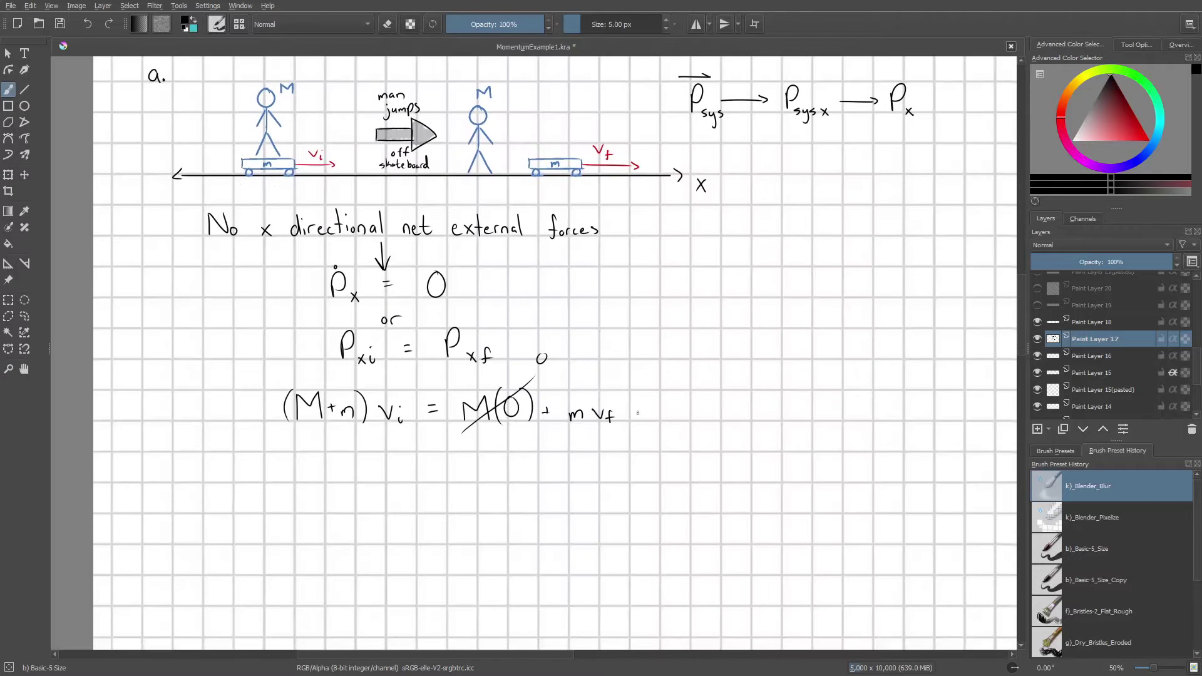
# Show Paint Layer 19 with the boxed final velocity answer for part a
pyautogui.click(1037, 304)
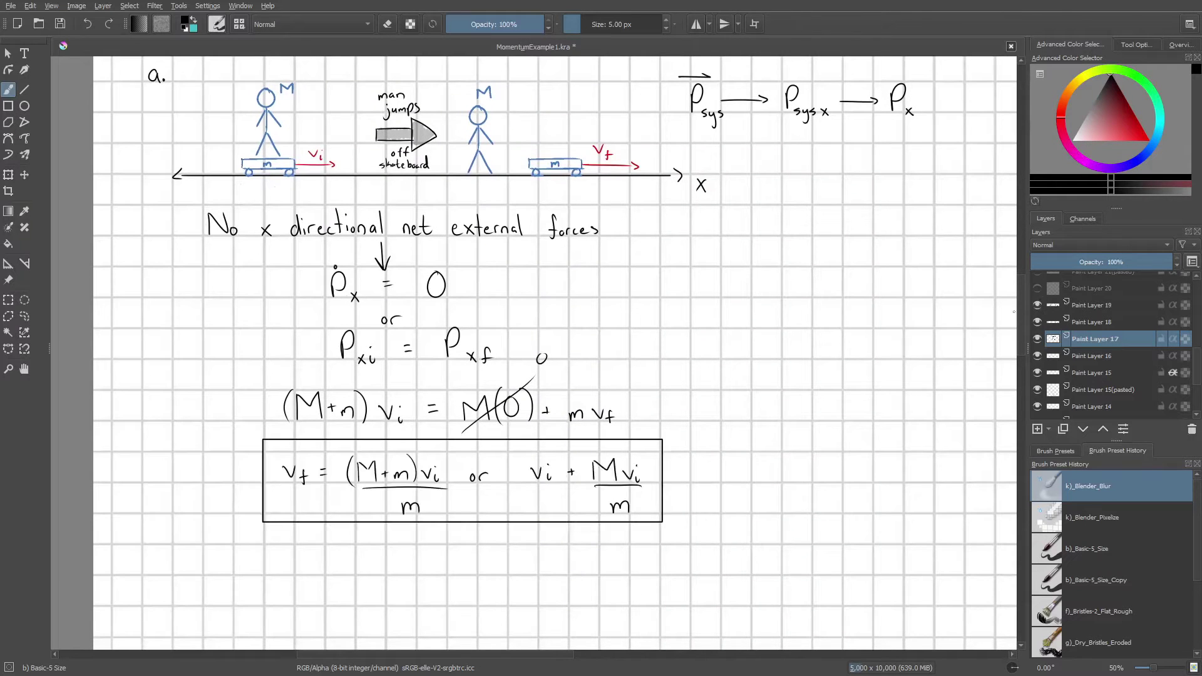
pyautogui.moveTo(766, 390)
pyautogui.mouseDown()
pyautogui.moveTo(780, 333)
pyautogui.moveTo(718, 313)
pyautogui.mouseUp()
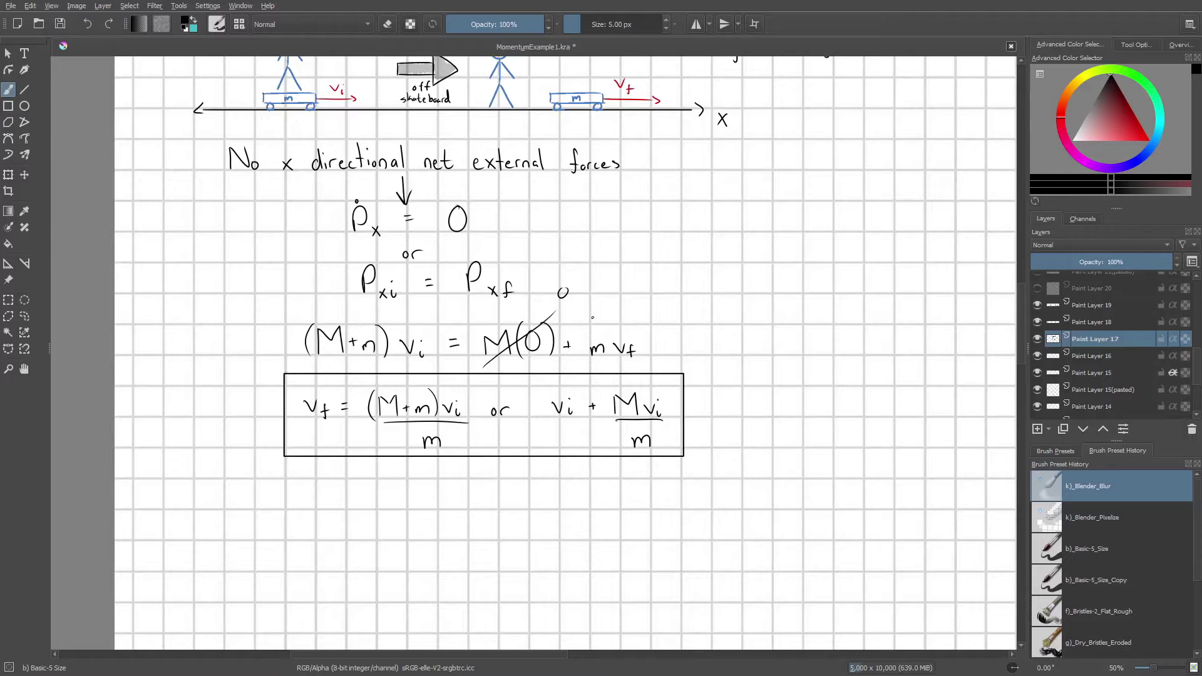
pyautogui.moveTo(592, 318)
pyautogui.mouseDown()
pyautogui.moveTo(615, 235)
pyautogui.moveTo(608, 250)
pyautogui.mouseUp()
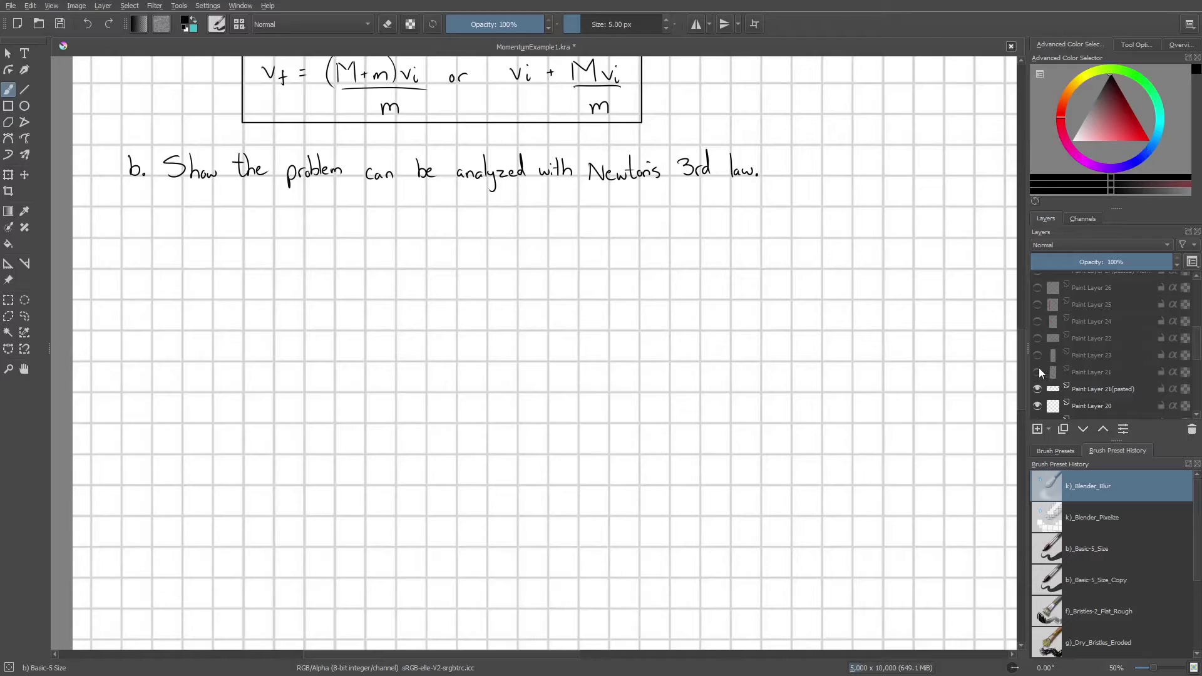
# Return to the part a diagram, make Paint Layer 21(pasted) active and choose a dark red brush colour
pyautogui.moveTo(878, 236); pyautogui.dragTo(676, 417)
pyautogui.moveTo(628, 340); pyautogui.dragTo(669, 410)
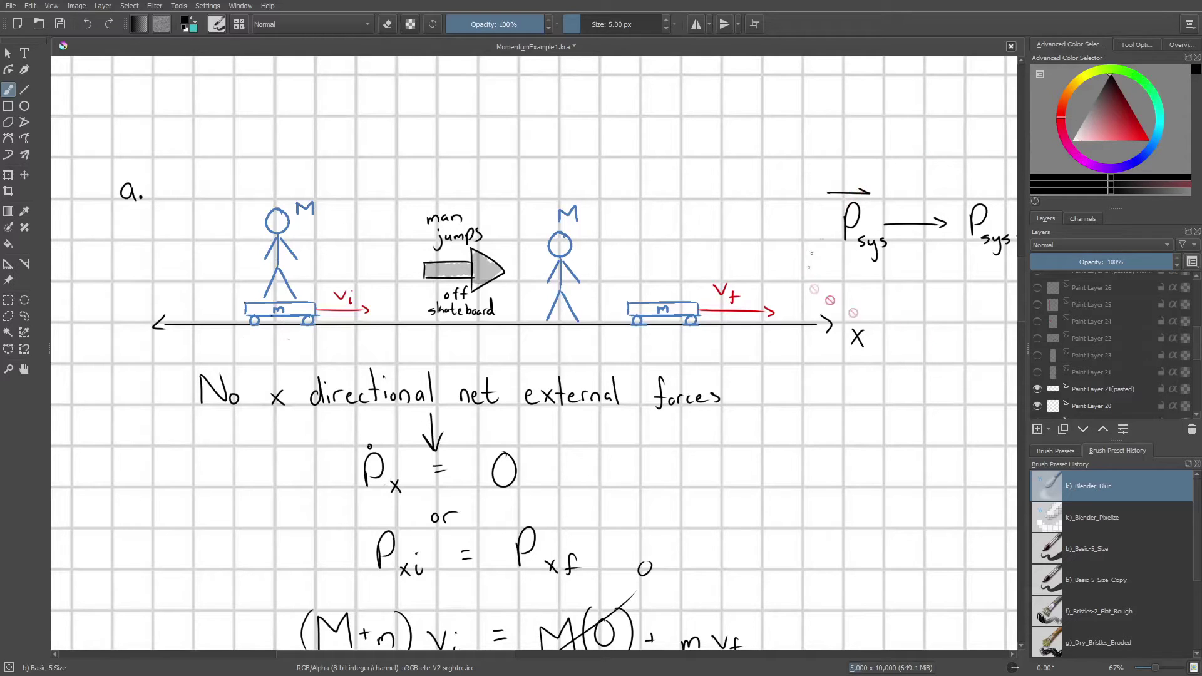
pyautogui.click(1099, 389)
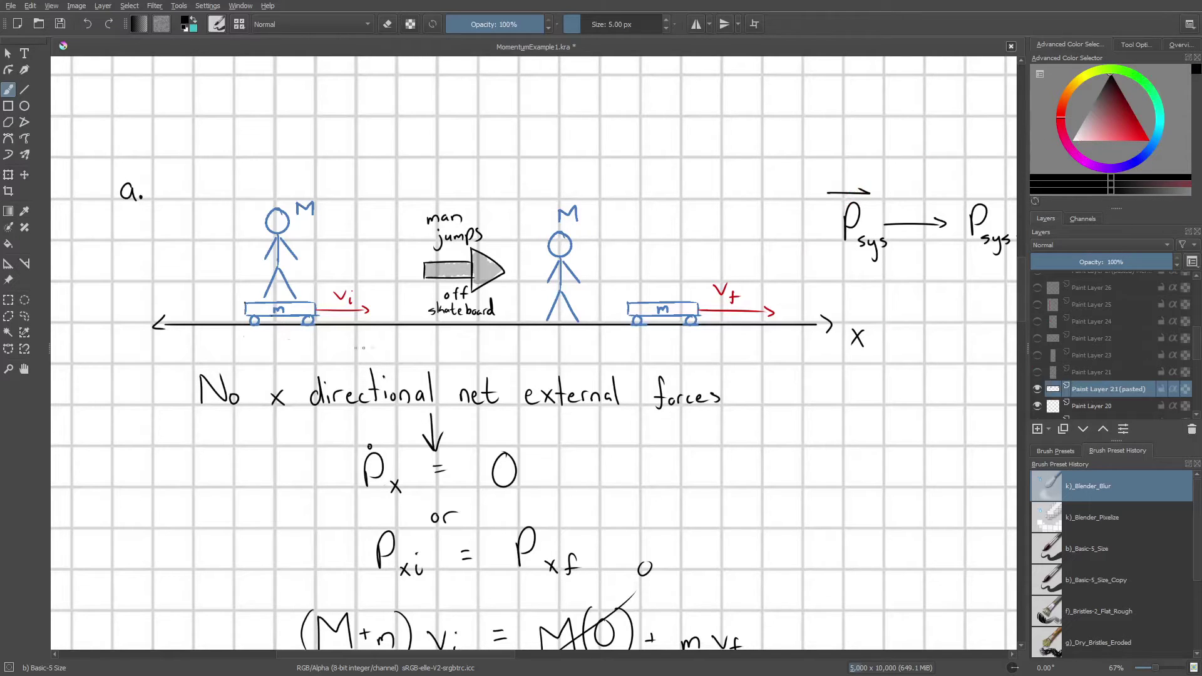
pyautogui.click(1134, 120)
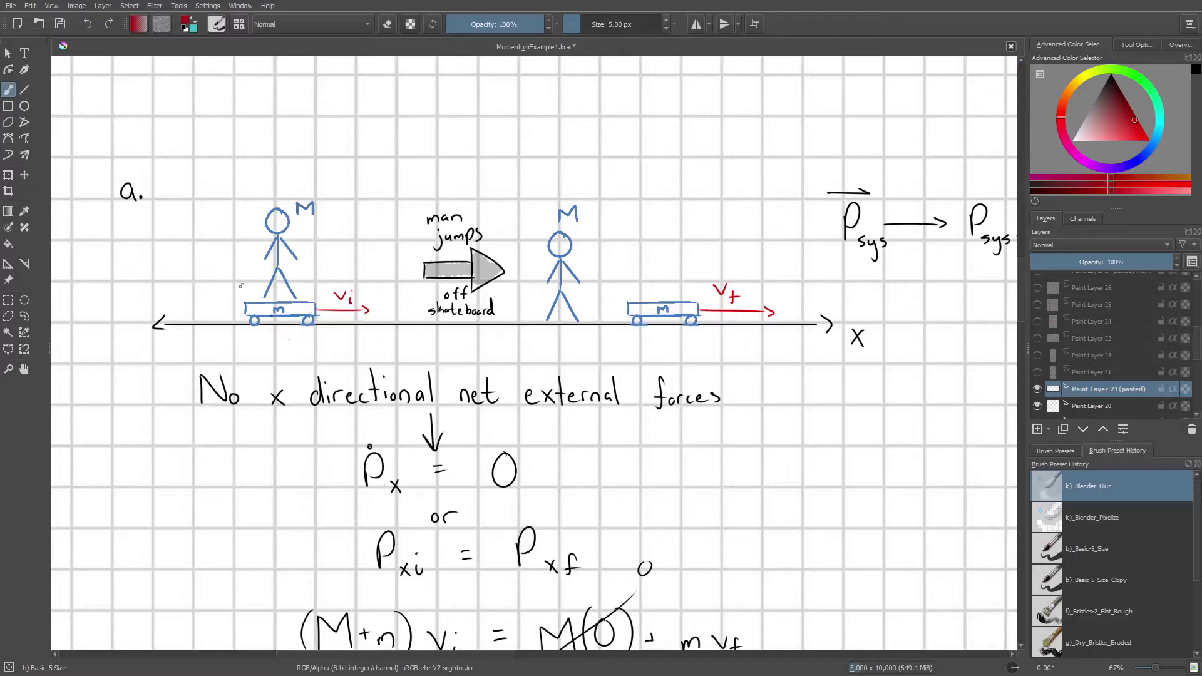
# Draw two opposing red force arrows labelled Fj at the man and skateboard, and circle both as one system
pyautogui.moveTo(284, 299)
pyautogui.mouseDown()
pyautogui.moveTo(233, 249)
pyautogui.moveTo(245, 254)
pyautogui.mouseUp()
pyautogui.moveTo(193, 227); pyautogui.dragTo(195, 242)
pyautogui.moveTo(191, 224); pyautogui.dragTo(211, 251)
pyautogui.click(215, 231)
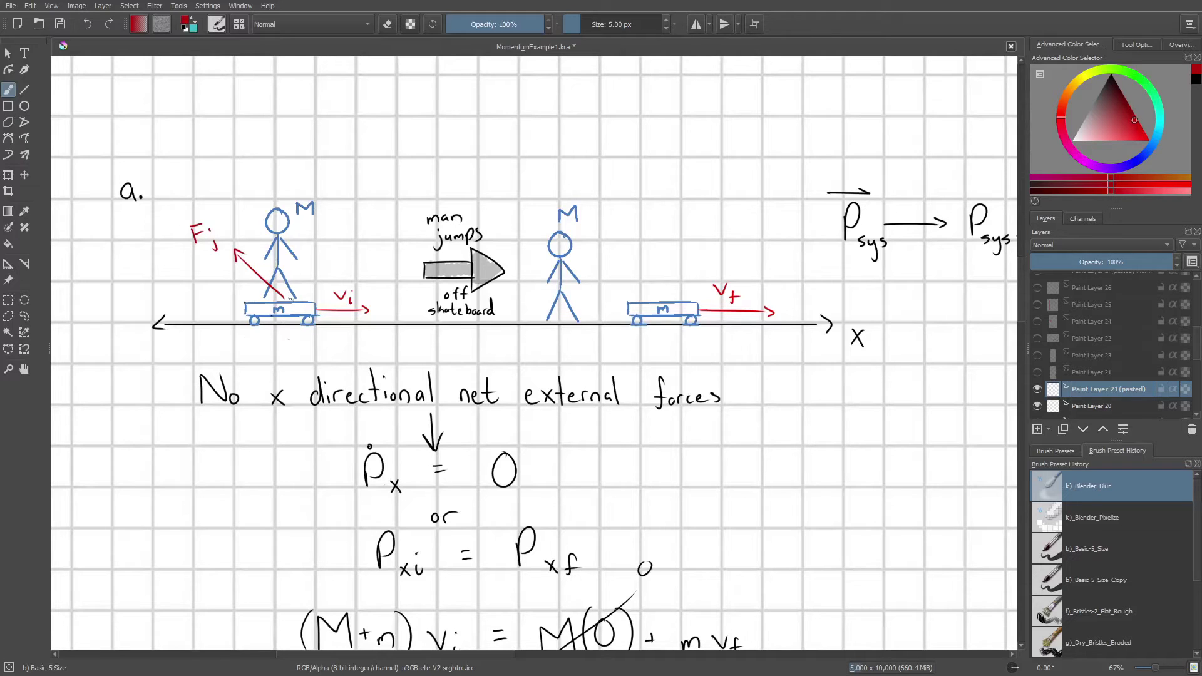
pyautogui.moveTo(290, 306); pyautogui.dragTo(363, 357)
pyautogui.moveTo(361, 341)
pyautogui.mouseDown()
pyautogui.moveTo(373, 338)
pyautogui.moveTo(386, 360)
pyautogui.mouseUp()
pyautogui.moveTo(326, 186)
pyautogui.mouseDown()
pyautogui.moveTo(237, 269)
pyautogui.moveTo(353, 275)
pyautogui.moveTo(325, 185)
pyautogui.mouseUp()
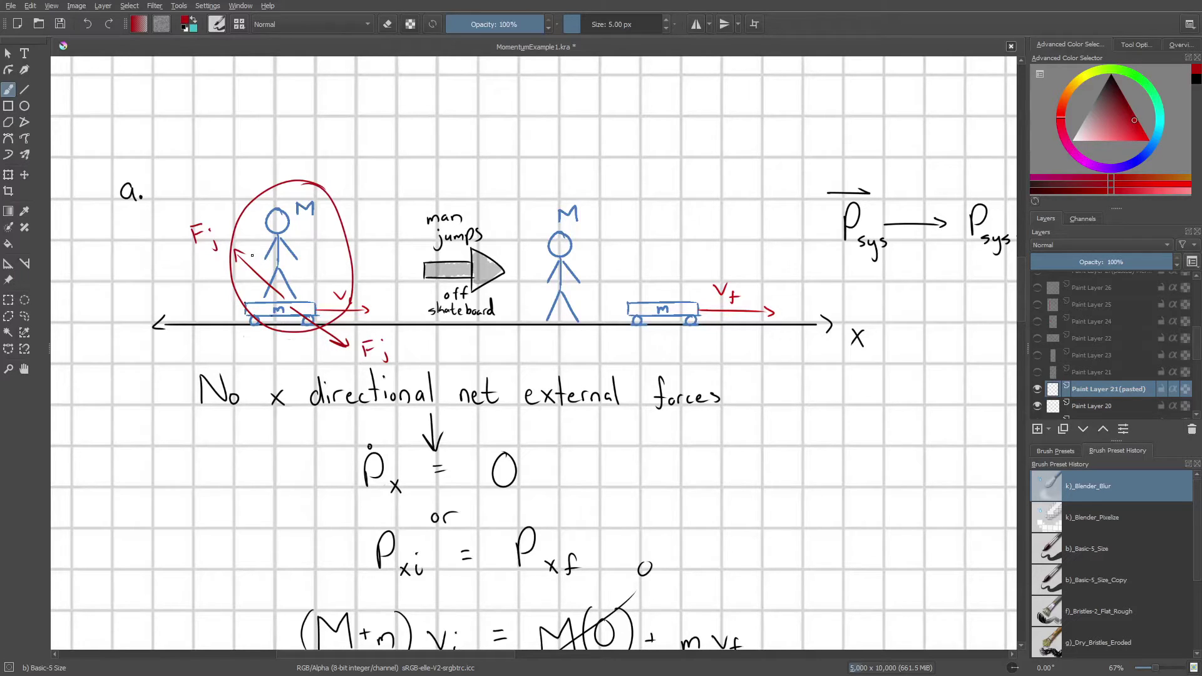
# Undo the red Fj arrows, labels and system circle, and return to the part b question
pyautogui.hotkey('ctrl', 'z')
pyautogui.hotkey('ctrl', 'z')
pyautogui.hotkey('ctrl', 'z')
pyautogui.hotkey('ctrl', 'z')
pyautogui.hotkey('ctrl', 'z')
pyautogui.hotkey('ctrl', 'z')
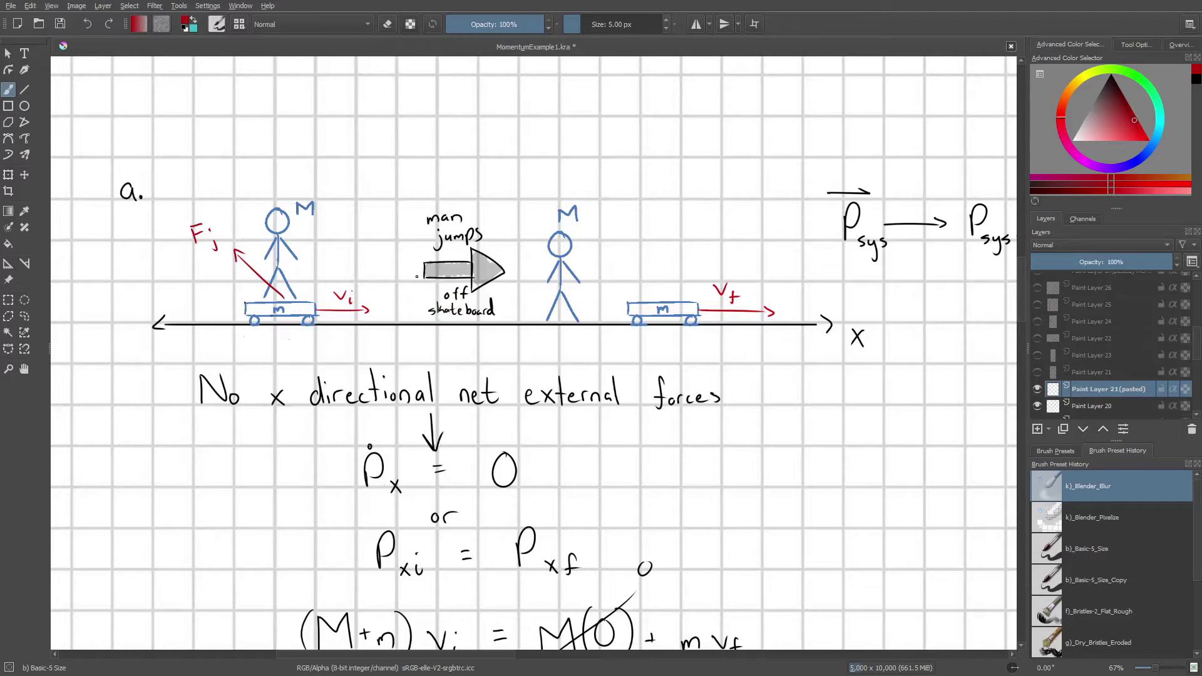
pyautogui.hotkey('ctrl', 'z')
pyautogui.hotkey('ctrl', 'z')
pyautogui.hotkey('ctrl', 'z')
pyautogui.hotkey('ctrl', 'z')
pyautogui.hotkey('ctrl', 'z')
pyautogui.moveTo(412, 317); pyautogui.dragTo(374, 169)
pyautogui.scroll(-1, 471, 250)
pyautogui.moveTo(512, 638); pyautogui.dragTo(537, 520)
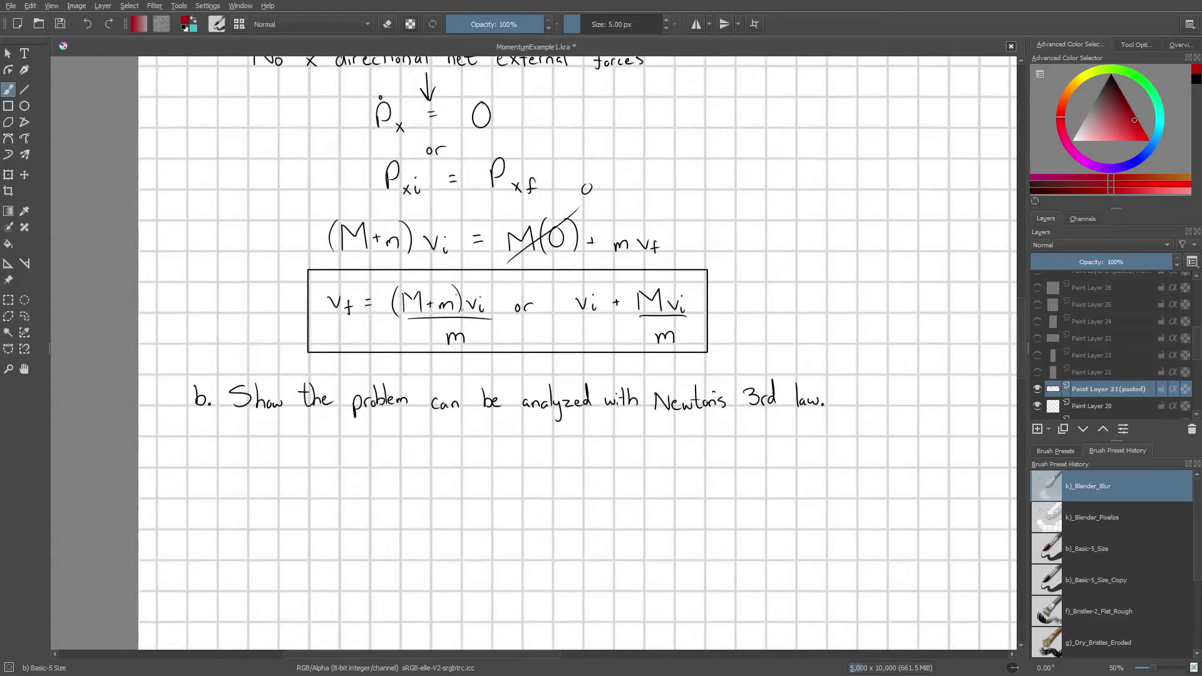
# Circle the man and the skateboard separately in red on the initial-state drawing of the part a diagram
pyautogui.moveTo(456, 294); pyautogui.dragTo(454, 574)
pyautogui.scroll(2, 356, 273)
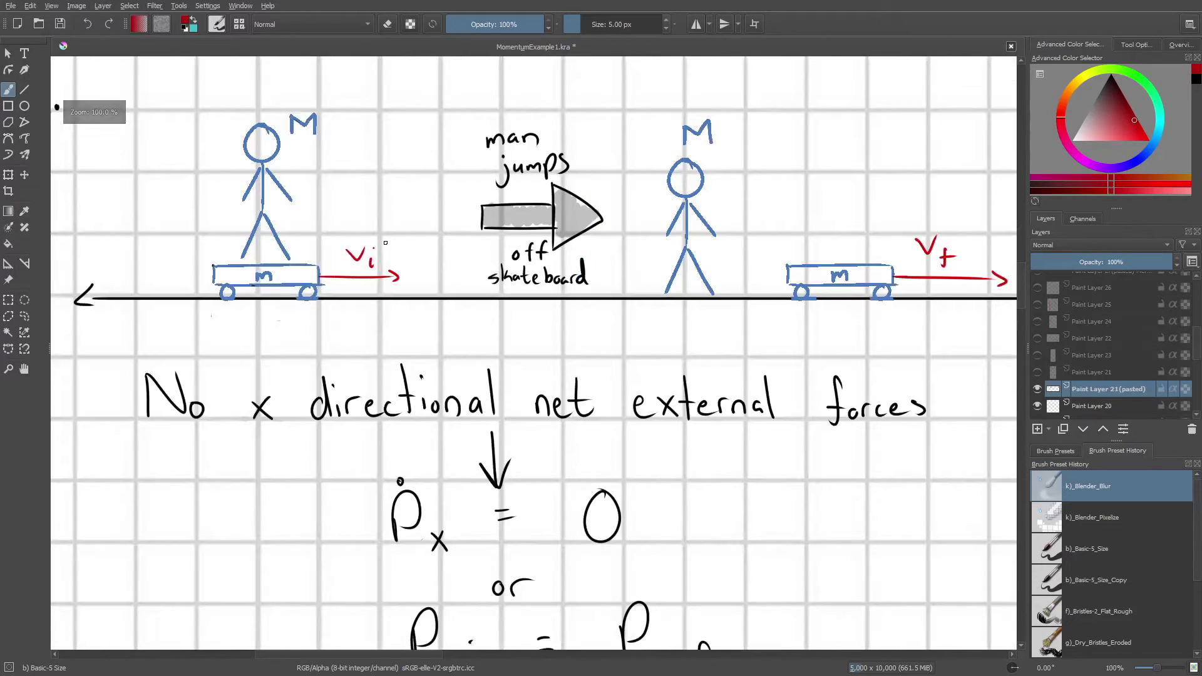
pyautogui.moveTo(326, 261)
pyautogui.mouseDown()
pyautogui.moveTo(199, 281)
pyautogui.moveTo(326, 297)
pyautogui.moveTo(335, 268)
pyautogui.mouseUp()
pyautogui.moveTo(298, 120)
pyautogui.mouseDown()
pyautogui.moveTo(262, 114)
pyautogui.moveTo(255, 259)
pyautogui.moveTo(296, 137)
pyautogui.mouseUp()
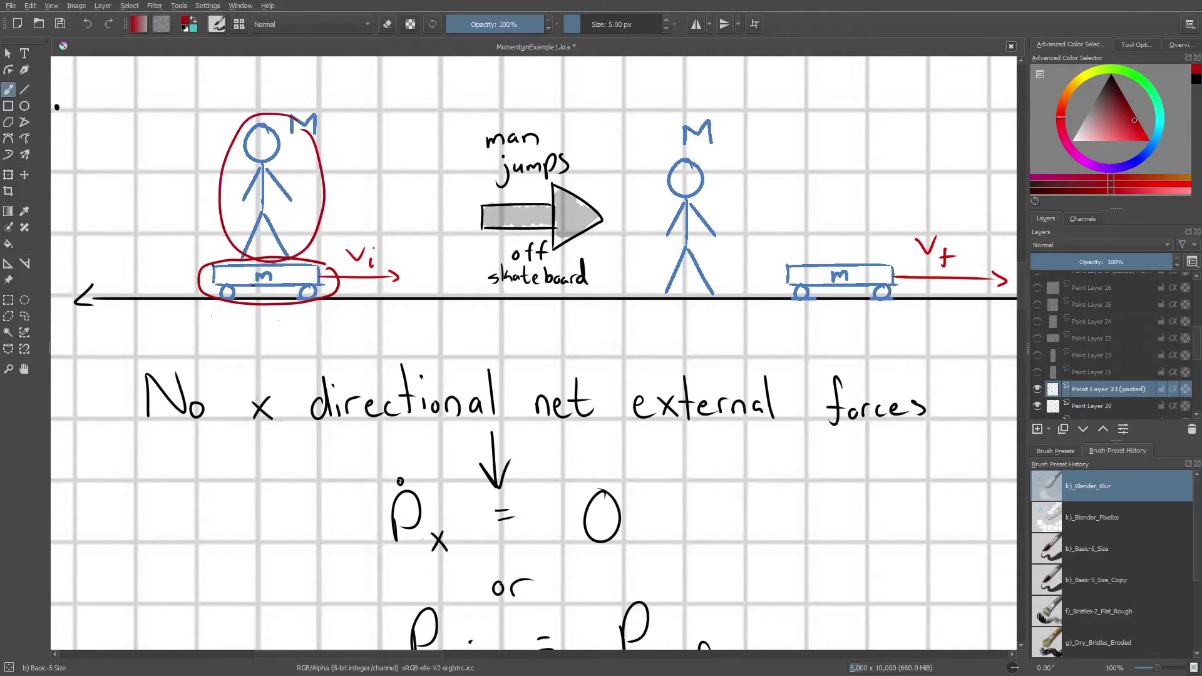
pyautogui.moveTo(276, 276); pyautogui.dragTo(365, 339)
pyautogui.moveTo(355, 317)
pyautogui.mouseDown()
pyautogui.moveTo(364, 339)
pyautogui.moveTo(344, 335)
pyautogui.mouseUp()
# Undo the red circles around the man and skateboard, and return to the part b question
pyautogui.hotkey('ctrl', 'z')
pyautogui.hotkey('ctrl', 'z')
pyautogui.hotkey('ctrl', 'z')
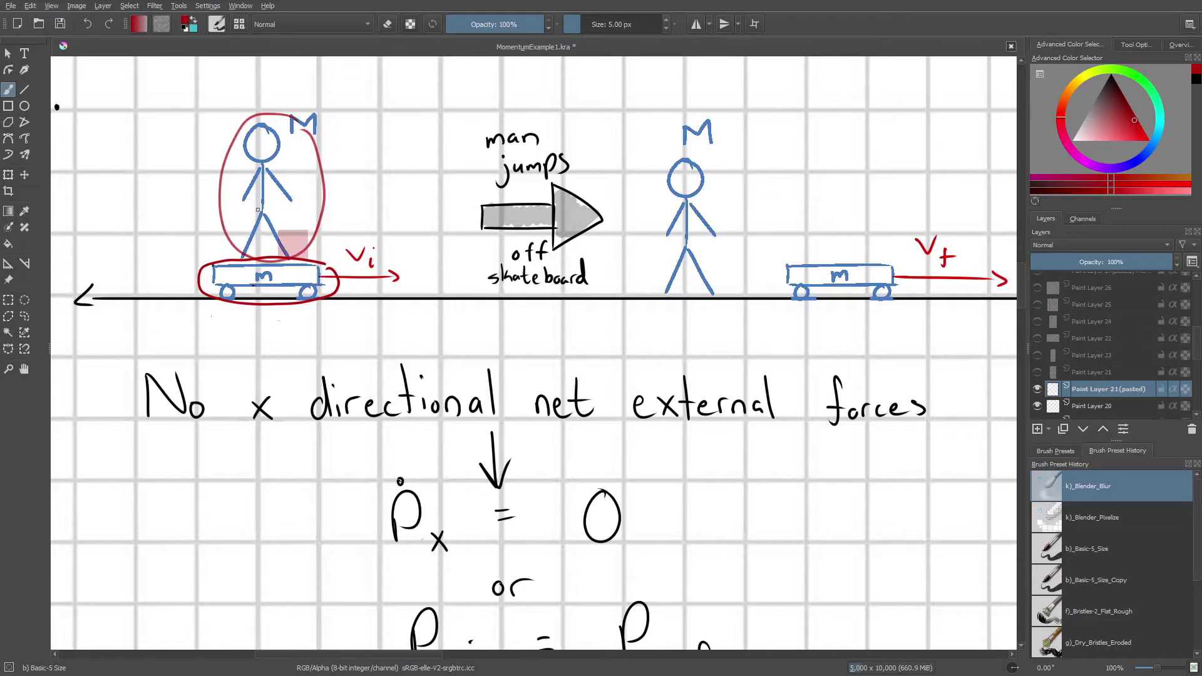
pyautogui.hotkey('ctrl', 'z')
pyautogui.hotkey('ctrl', 'z')
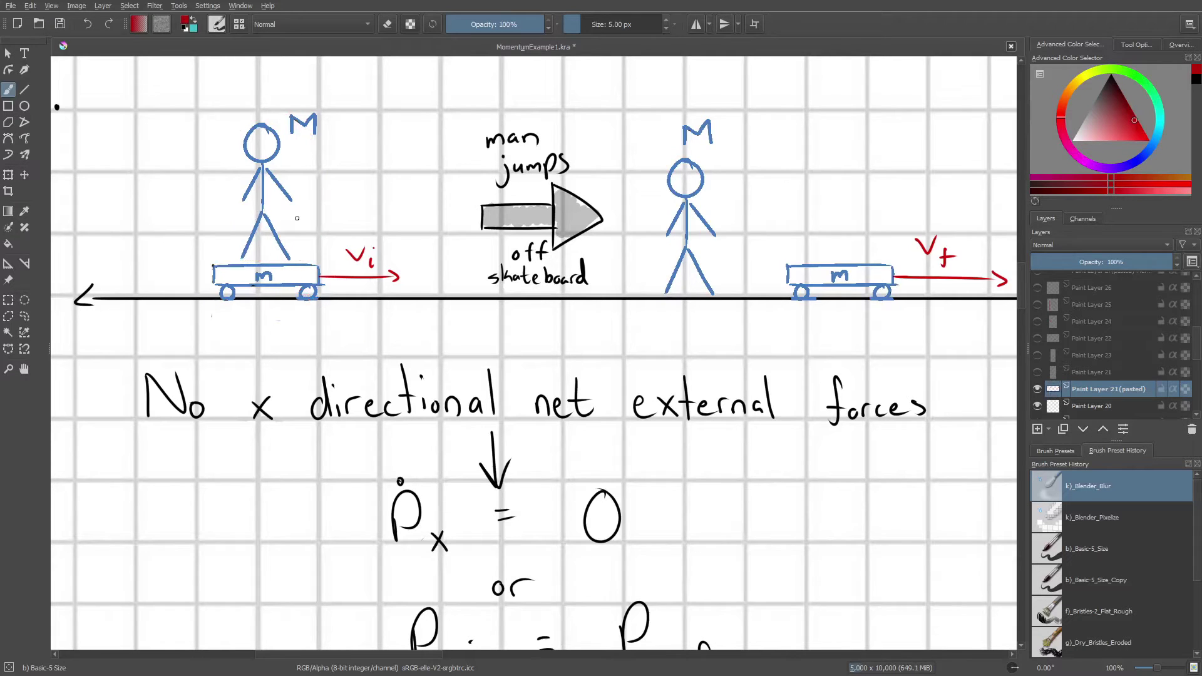
pyautogui.scroll(-4, 377, 265)
pyautogui.scroll(3, 480, 375)
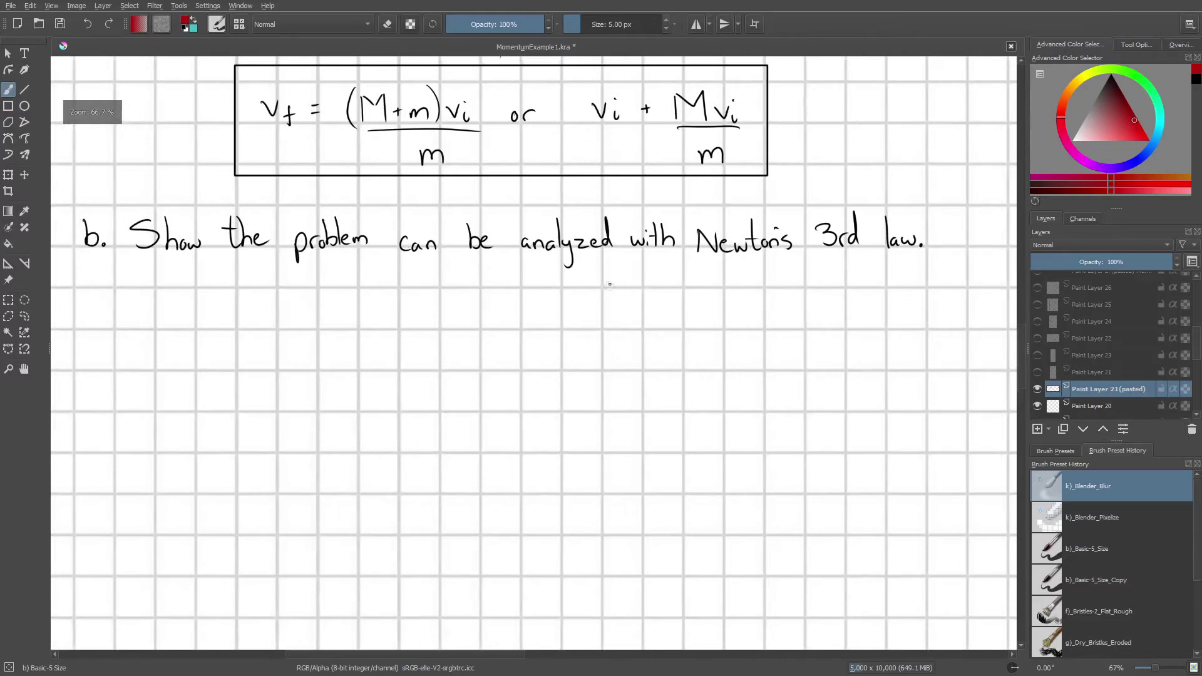
# Show Paint Layer 21 with the "Skateboard at moment of jump:" heading and the blue skateboard sketch
pyautogui.click(1037, 372)
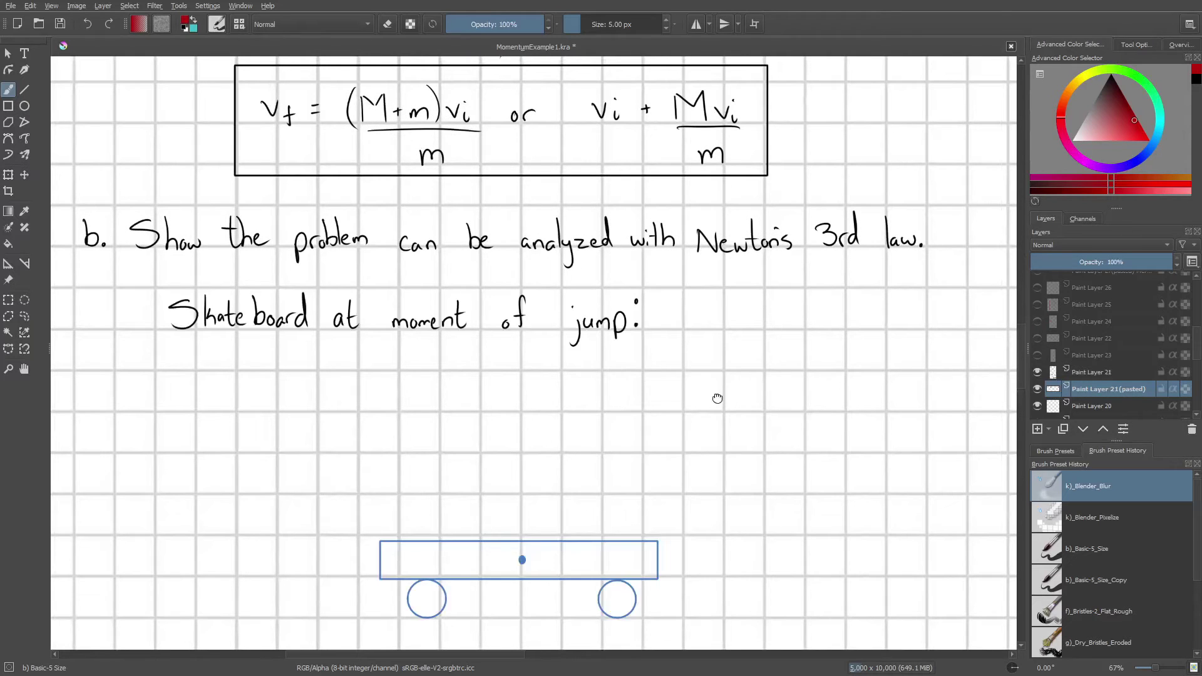
pyautogui.moveTo(717, 398); pyautogui.dragTo(632, 291)
pyautogui.scroll(-1, 705, 330)
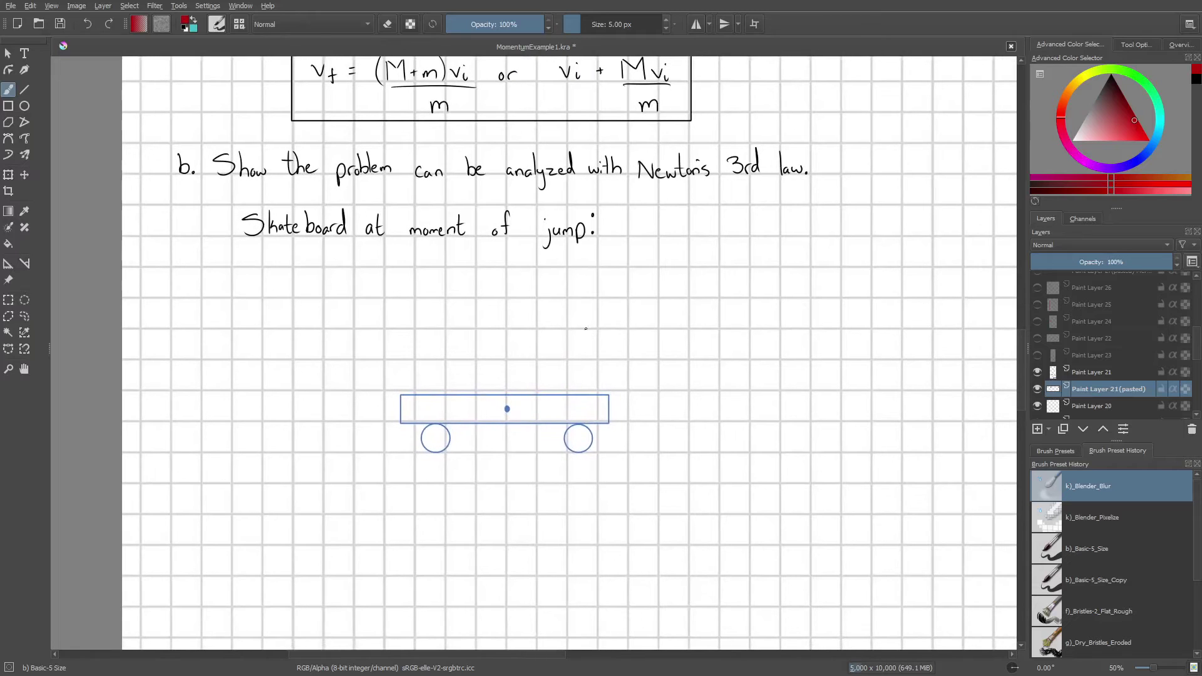
# Show Paint Layer 23 and Paint Layer 22 with the skateboard's mg weight arrow and the labelled jump force Fj
pyautogui.click(1037, 355)
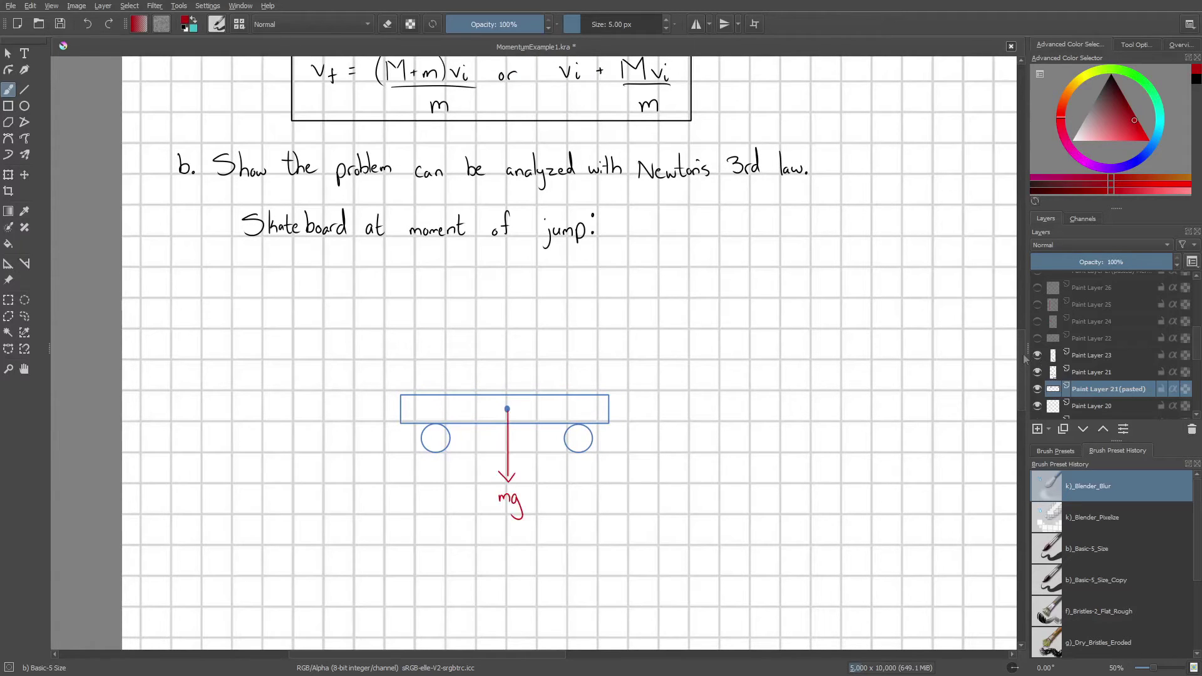
pyautogui.moveTo(626, 395); pyautogui.dragTo(593, 341)
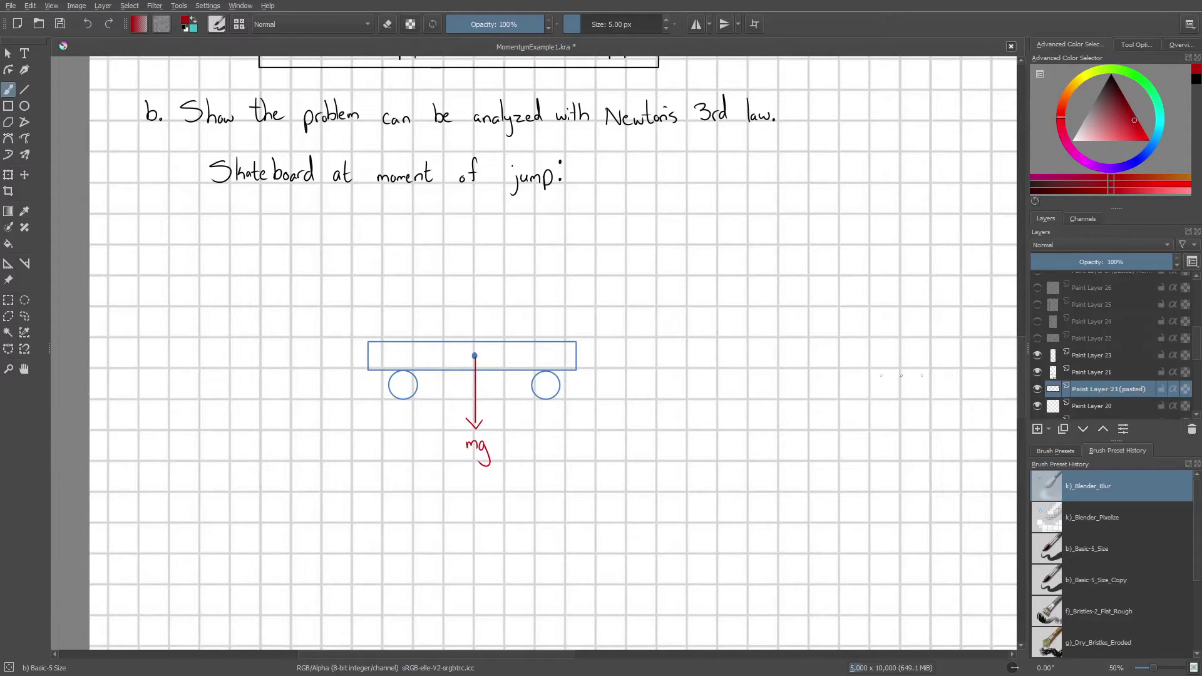
pyautogui.click(1037, 338)
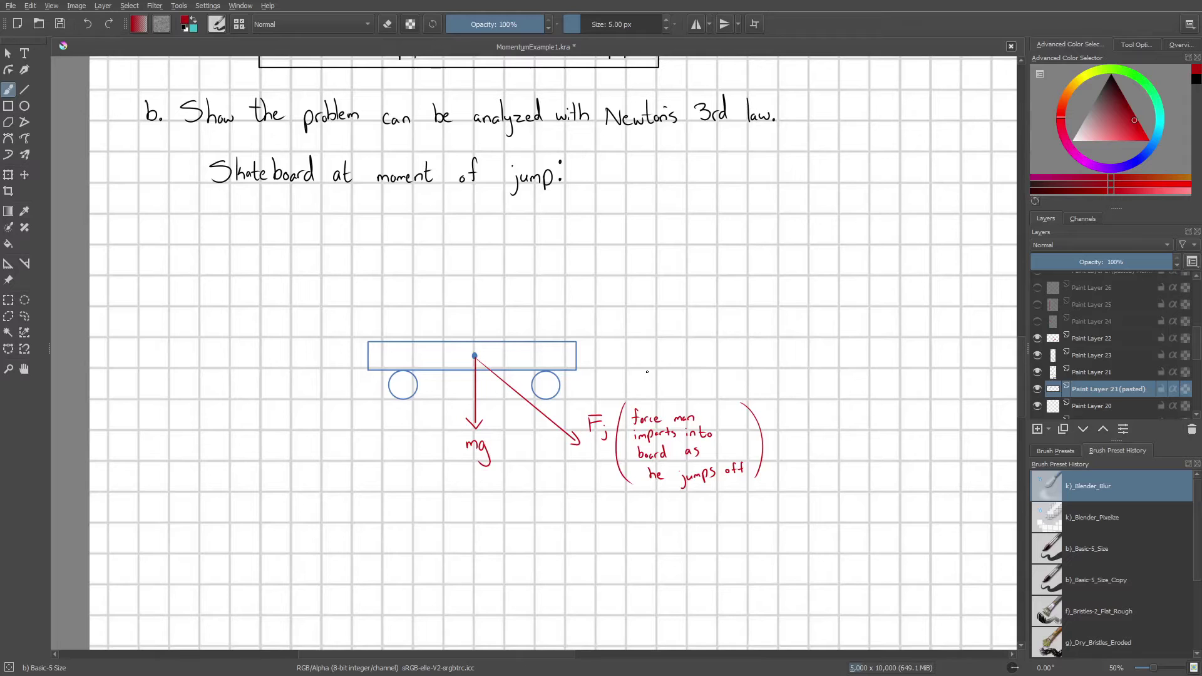
pyautogui.moveTo(647, 371); pyautogui.dragTo(631, 381)
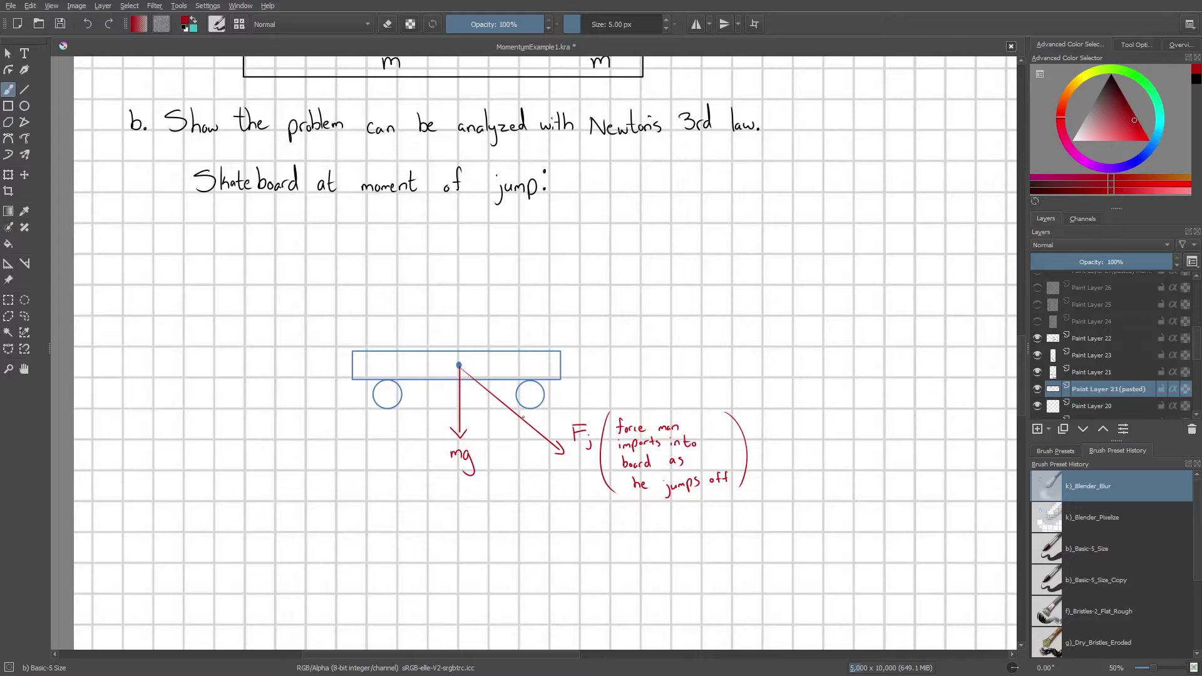
pyautogui.moveTo(339, 270); pyautogui.dragTo(430, 335)
pyautogui.moveTo(370, 271); pyautogui.dragTo(338, 277)
pyautogui.hotkey('ctrl', 'z')
pyautogui.hotkey('ctrl', 'z')
# Show Paint Layer 24 and Paint Layer 25 with the Fjx and Fjy components and the upward mg + Fjy arrow
pyautogui.click(1037, 321)
pyautogui.scroll(1, 574, 452)
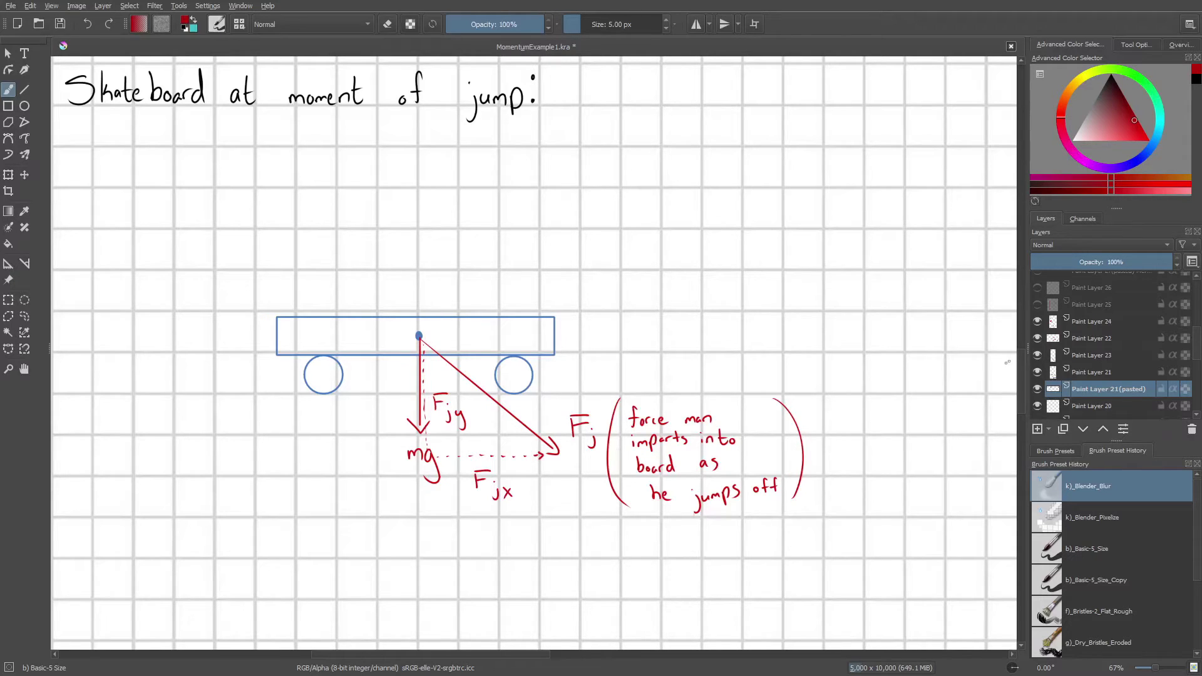
pyautogui.click(1037, 305)
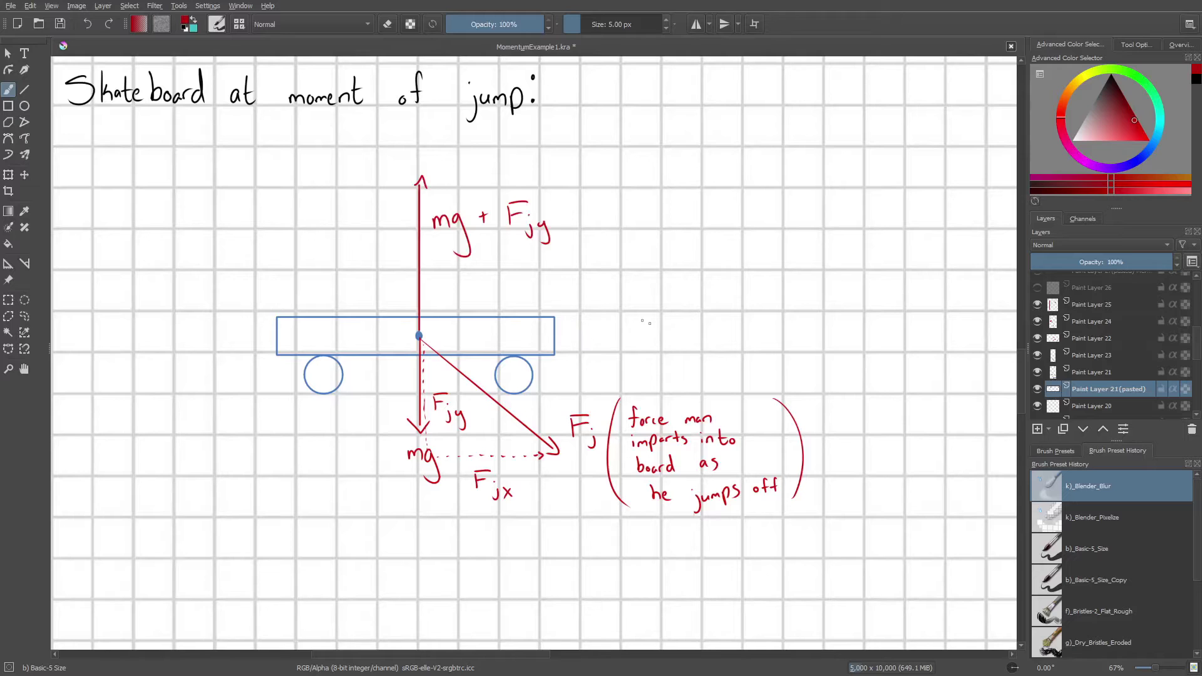
pyautogui.moveTo(626, 318); pyautogui.dragTo(623, 320)
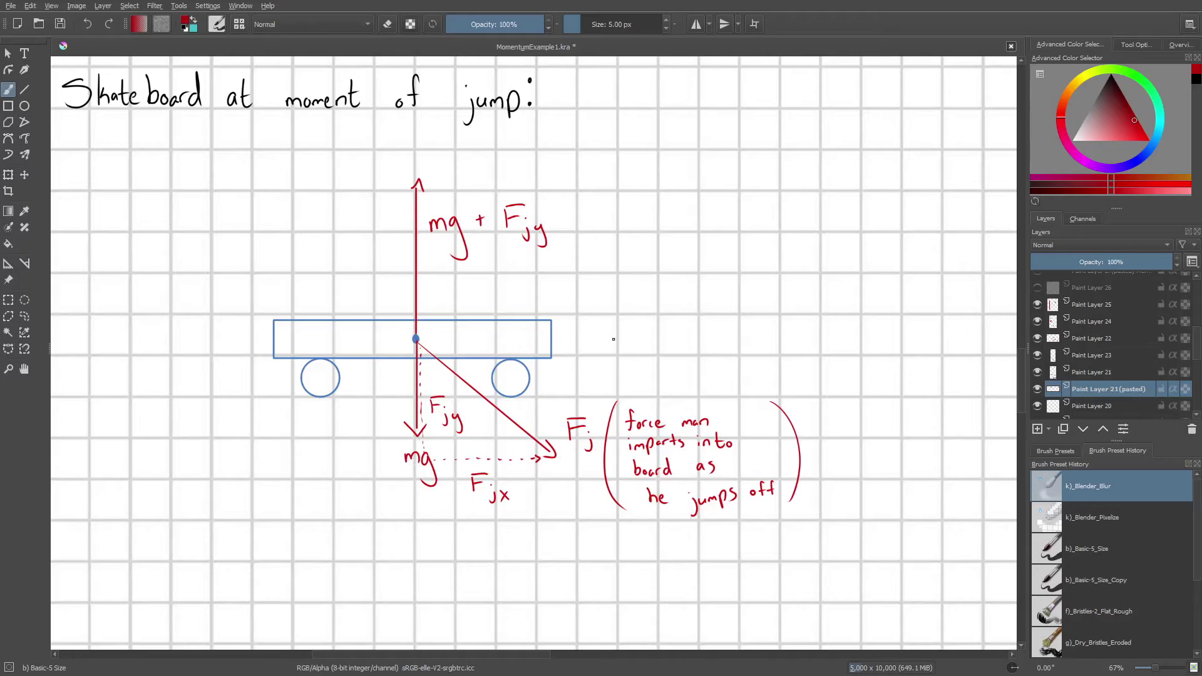
# Show Paint Layer 26 and the merged Paint Layer 27(pasted) with the net external force sum and the skateboard's resulting Fjx arrow
pyautogui.scroll(-2, 613, 339)
pyautogui.scroll(1, 613, 339)
pyautogui.moveTo(610, 344); pyautogui.dragTo(599, 344)
pyautogui.scroll(1, 1102, 306)
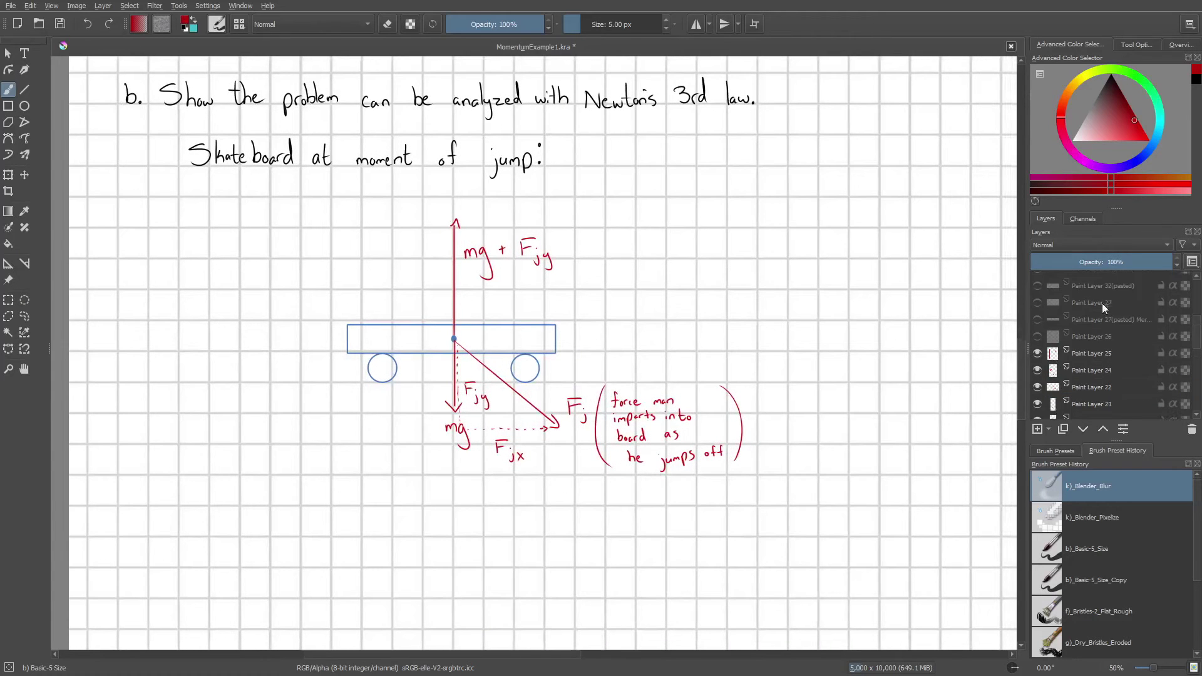
pyautogui.click(1037, 337)
pyautogui.moveTo(938, 329)
pyautogui.mouseDown()
pyautogui.moveTo(903, 319)
pyautogui.moveTo(839, 360)
pyautogui.moveTo(868, 372)
pyautogui.mouseUp()
pyautogui.click(1037, 319)
pyautogui.moveTo(772, 342); pyautogui.dragTo(625, 316)
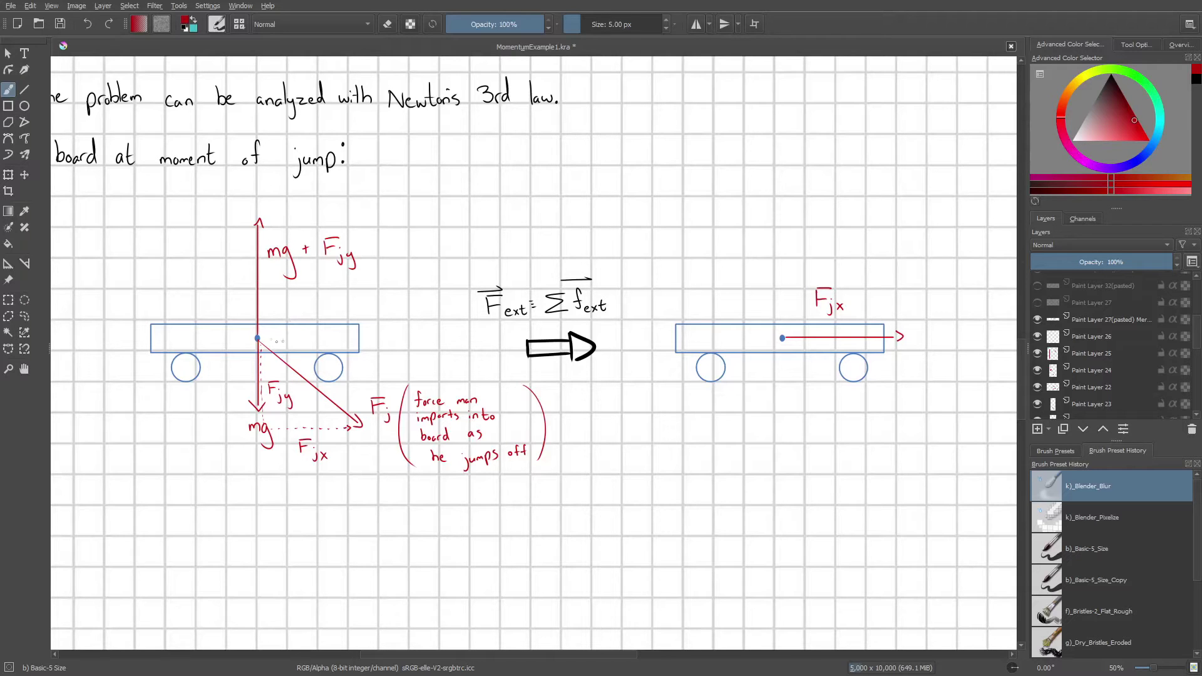
pyautogui.moveTo(325, 390); pyautogui.dragTo(222, 424)
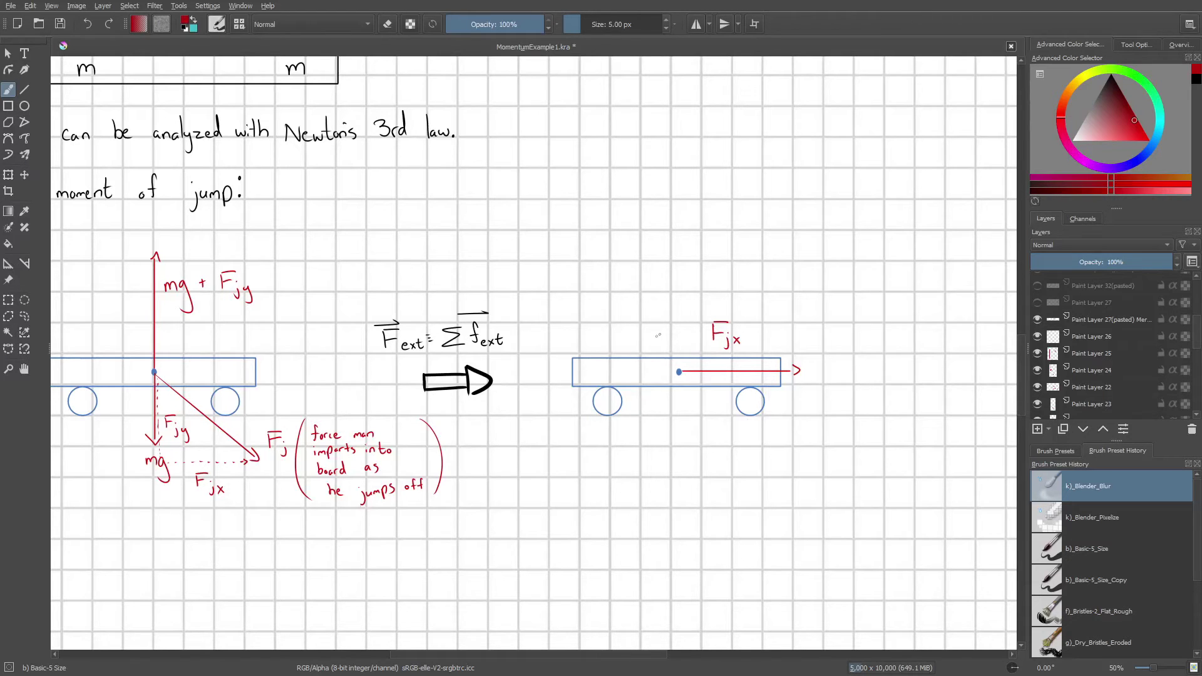
pyautogui.moveTo(673, 334); pyautogui.dragTo(625, 341)
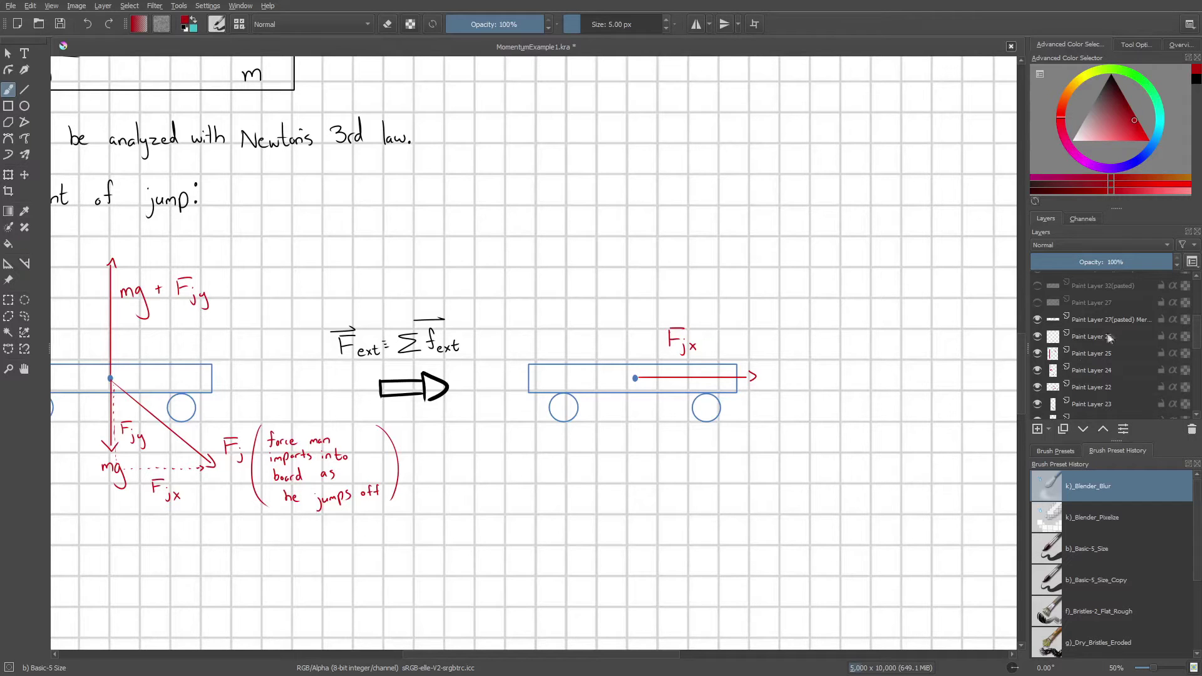
# Show Paint Layer 27 with the man's force diagram, and briefly circle its Fjx component in red before undoing the circle
pyautogui.scroll(1, 1095, 338)
pyautogui.click(1037, 351)
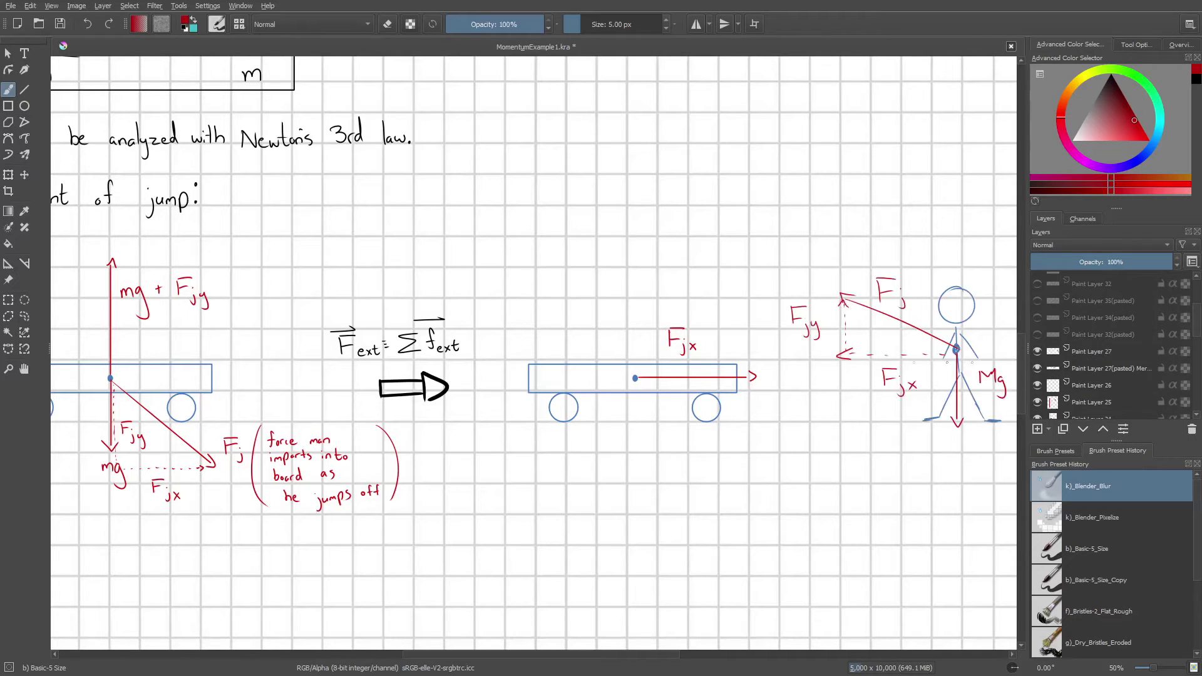
pyautogui.moveTo(813, 364); pyautogui.dragTo(628, 359)
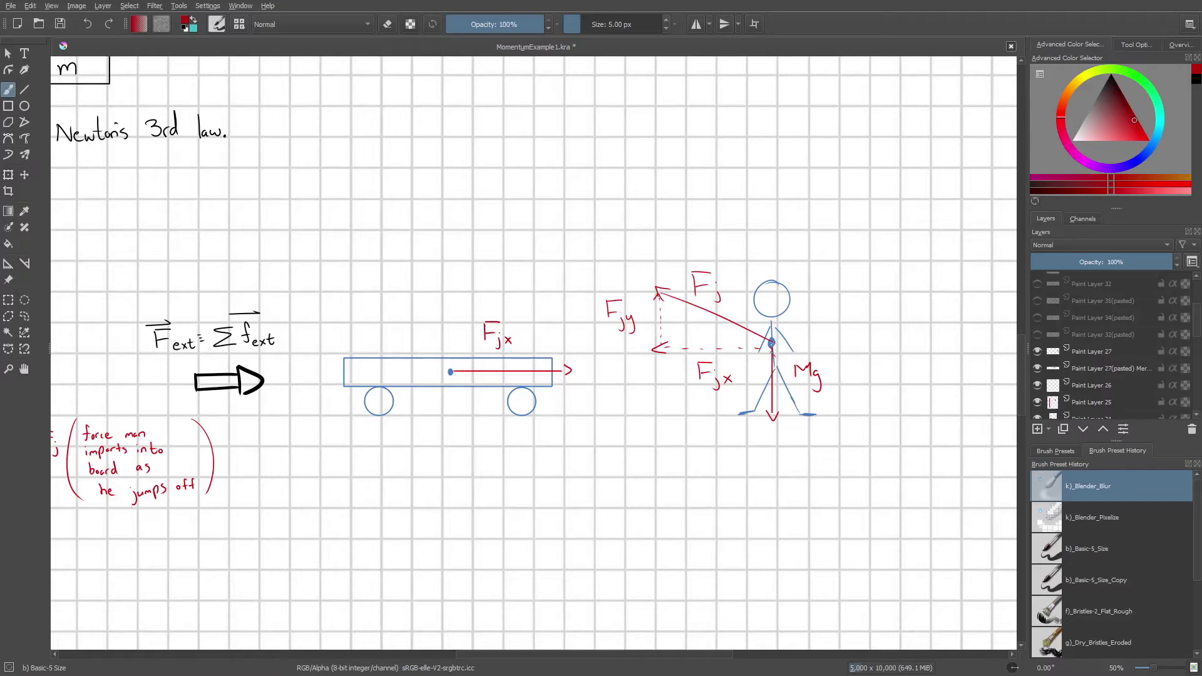
pyautogui.moveTo(771, 343)
pyautogui.mouseDown()
pyautogui.moveTo(777, 357)
pyautogui.moveTo(711, 333)
pyautogui.mouseUp()
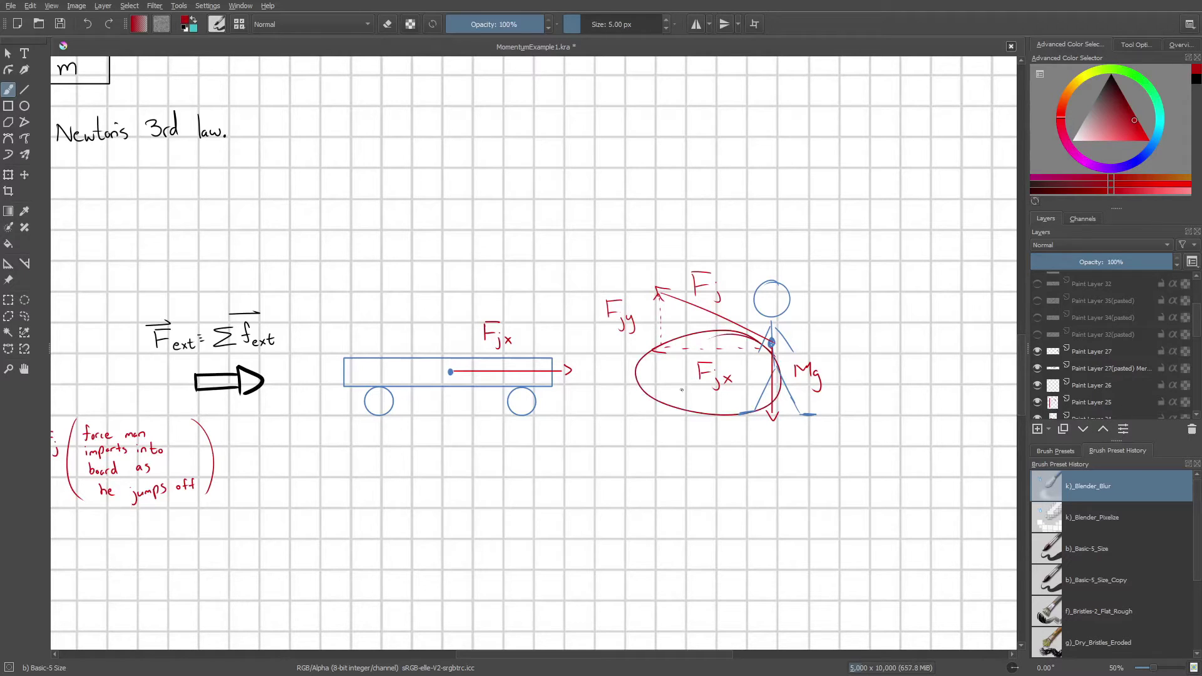
pyautogui.hotkey('ctrl', 'z')
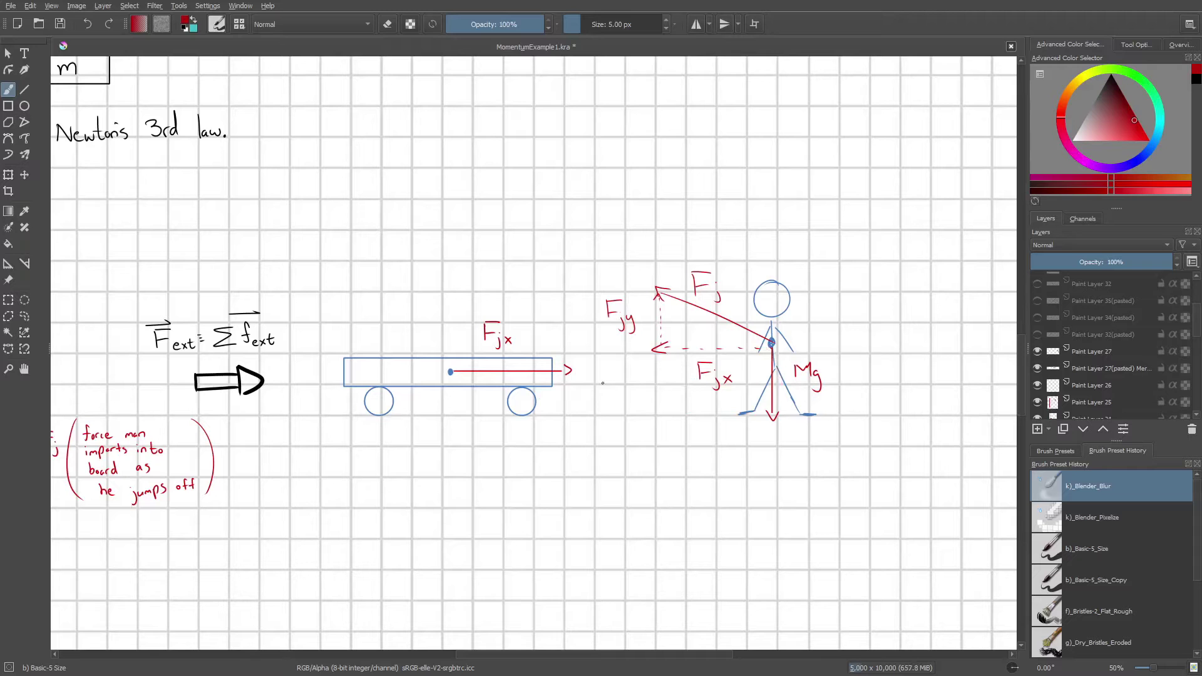
# Show Paint Layer 32(pasted) with the board equation Fjx = ma_bx below the diagrams
pyautogui.moveTo(768, 347); pyautogui.dragTo(780, 300)
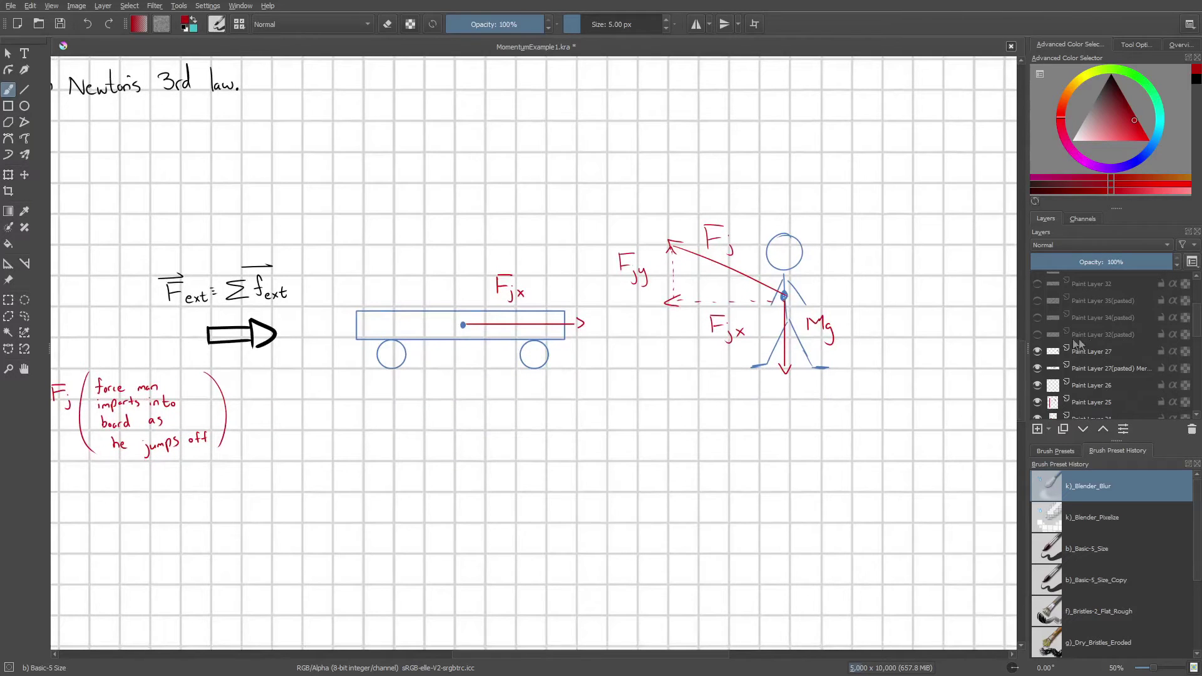
pyautogui.click(1036, 335)
pyautogui.scroll(1, 764, 401)
pyautogui.moveTo(760, 384); pyautogui.dragTo(771, 311)
pyautogui.scroll(-1, 763, 311)
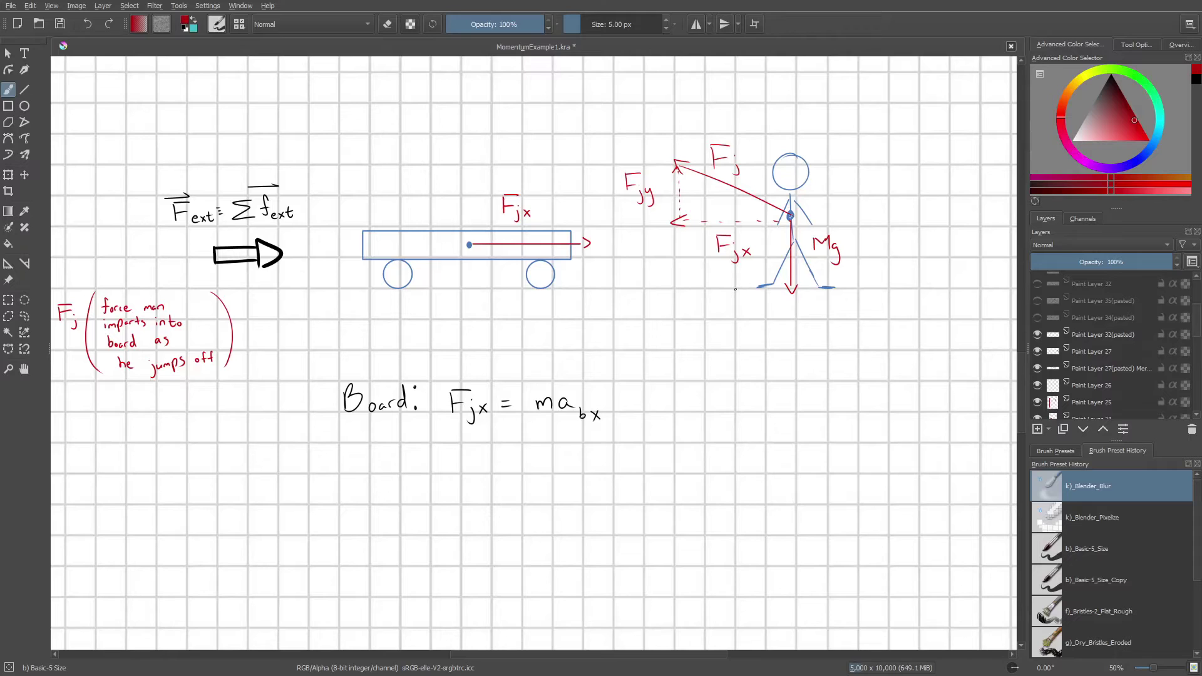
pyautogui.moveTo(583, 426)
pyautogui.mouseDown()
pyautogui.moveTo(586, 447)
pyautogui.moveTo(588, 431)
pyautogui.mouseUp()
pyautogui.hotkey('ctrl', 'z')
pyautogui.hotkey('ctrl', 'z')
# Show Paint Layer 34(pasted) with the equation dv_bx/dt = Fjx/m beside the board equation
pyautogui.moveTo(721, 441); pyautogui.dragTo(719, 431)
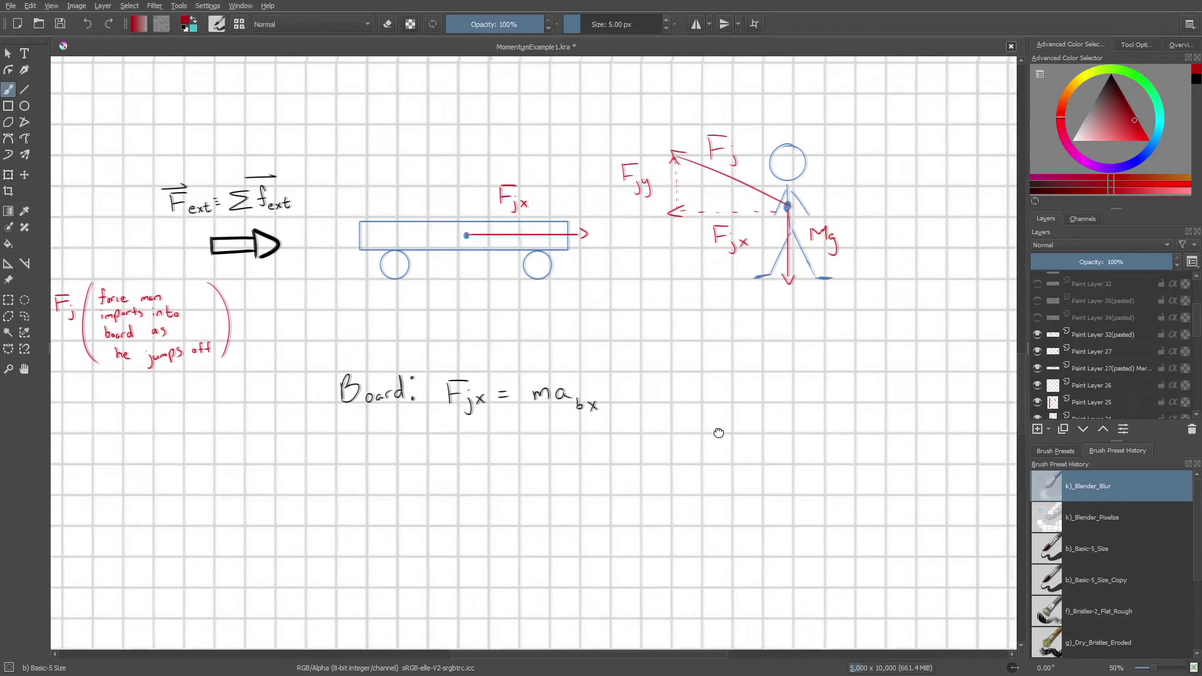
pyautogui.click(1037, 317)
pyautogui.moveTo(748, 389); pyautogui.dragTo(733, 384)
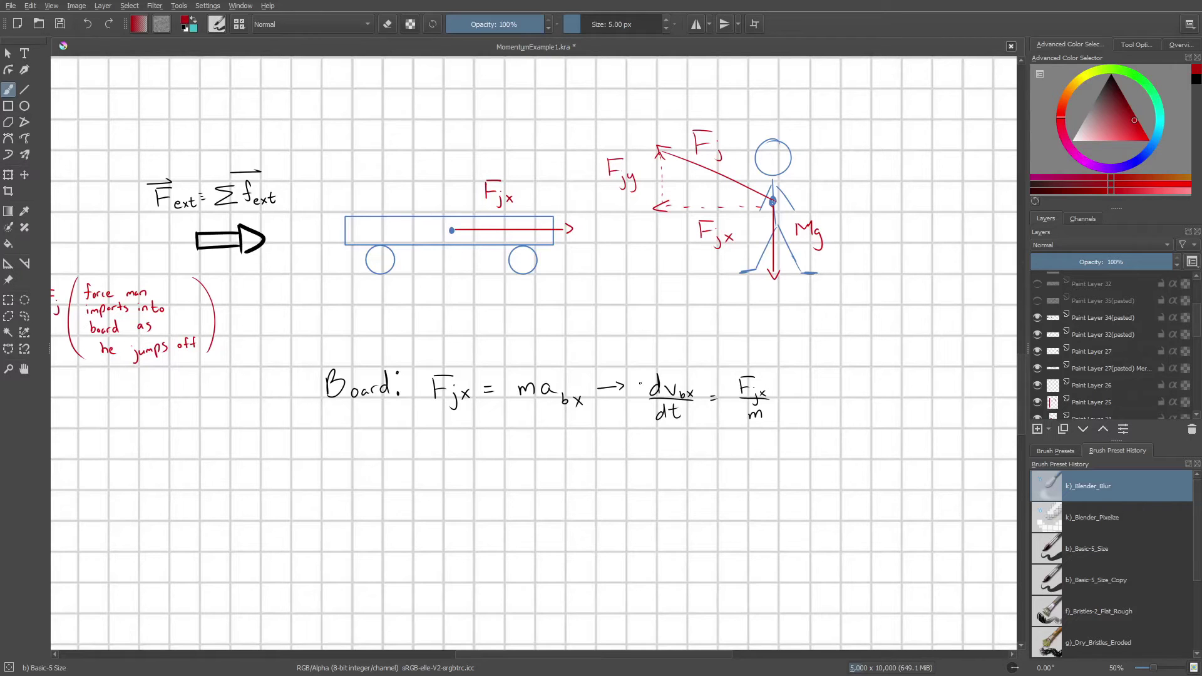
pyautogui.moveTo(736, 363); pyautogui.dragTo(678, 366)
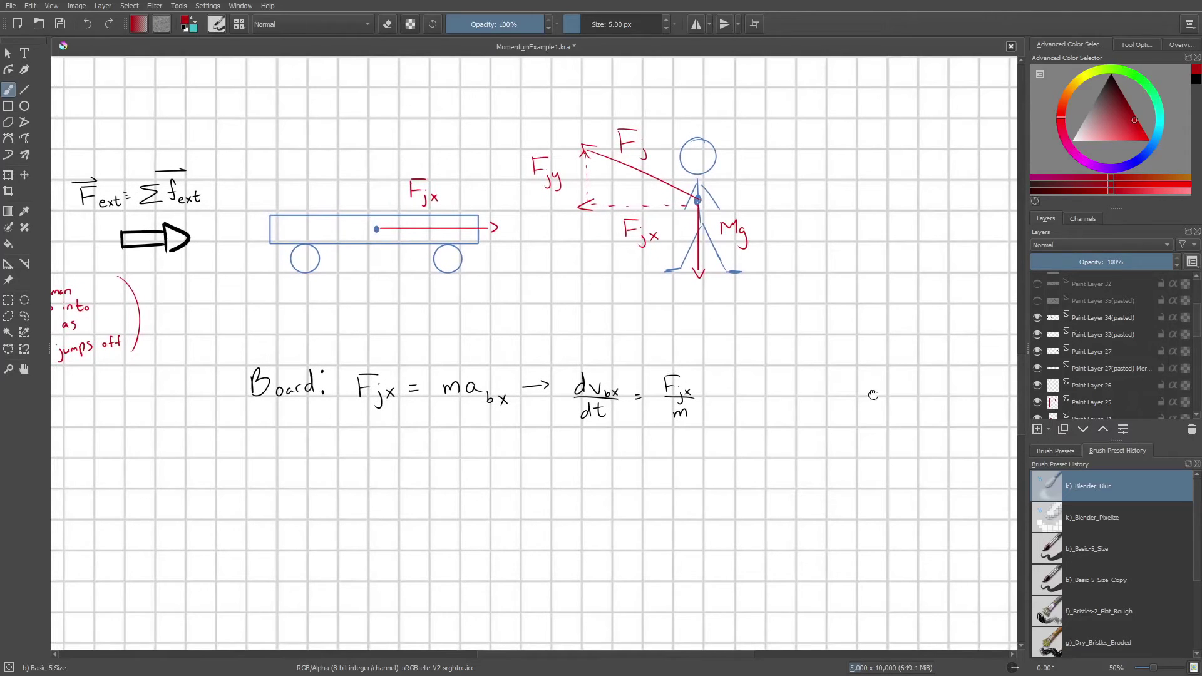
# Show Paint Layer 35(pasted) and Paint Layer 32 with the velocity integral and the equation v_f = v_i + (Fjx/m)Δt
pyautogui.moveTo(874, 395); pyautogui.dragTo(853, 380)
pyautogui.click(1037, 300)
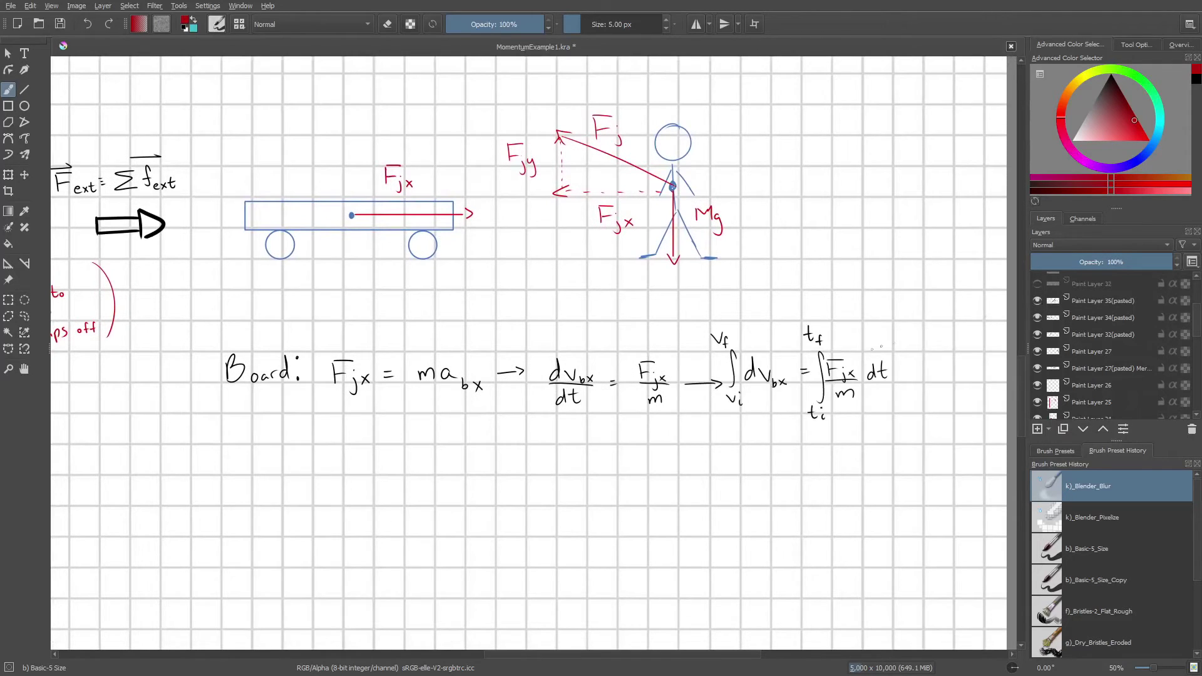
pyautogui.moveTo(751, 360); pyautogui.dragTo(715, 362)
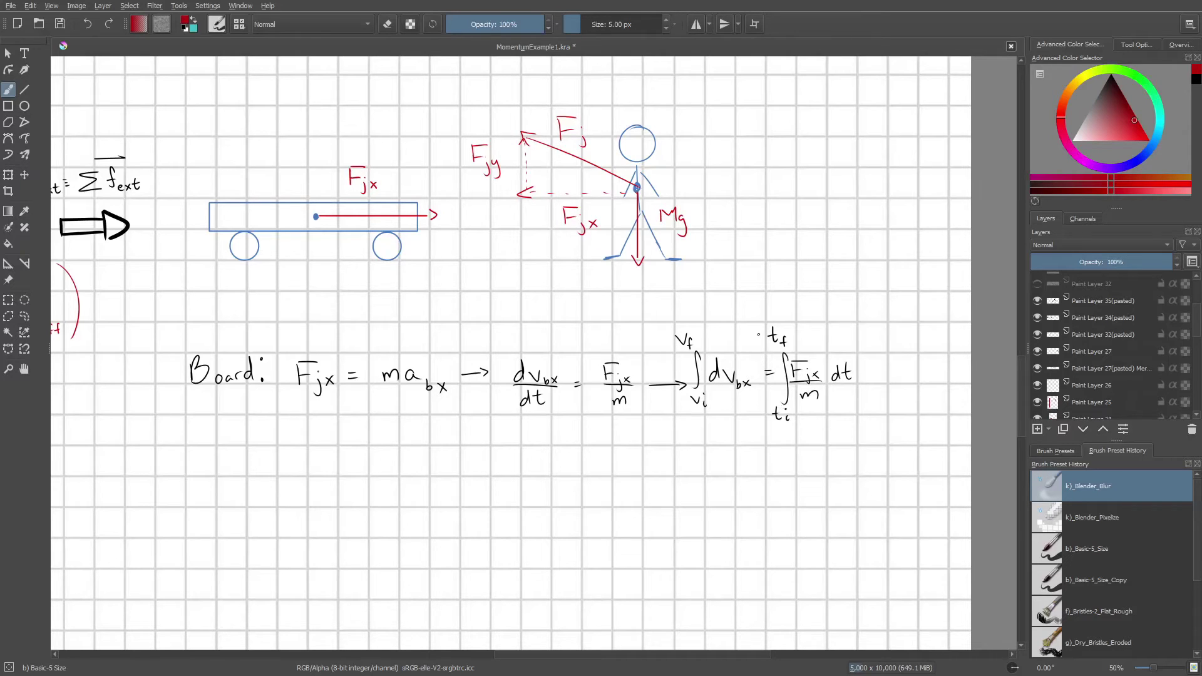
pyautogui.click(1037, 283)
pyautogui.moveTo(429, 349); pyautogui.dragTo(453, 334)
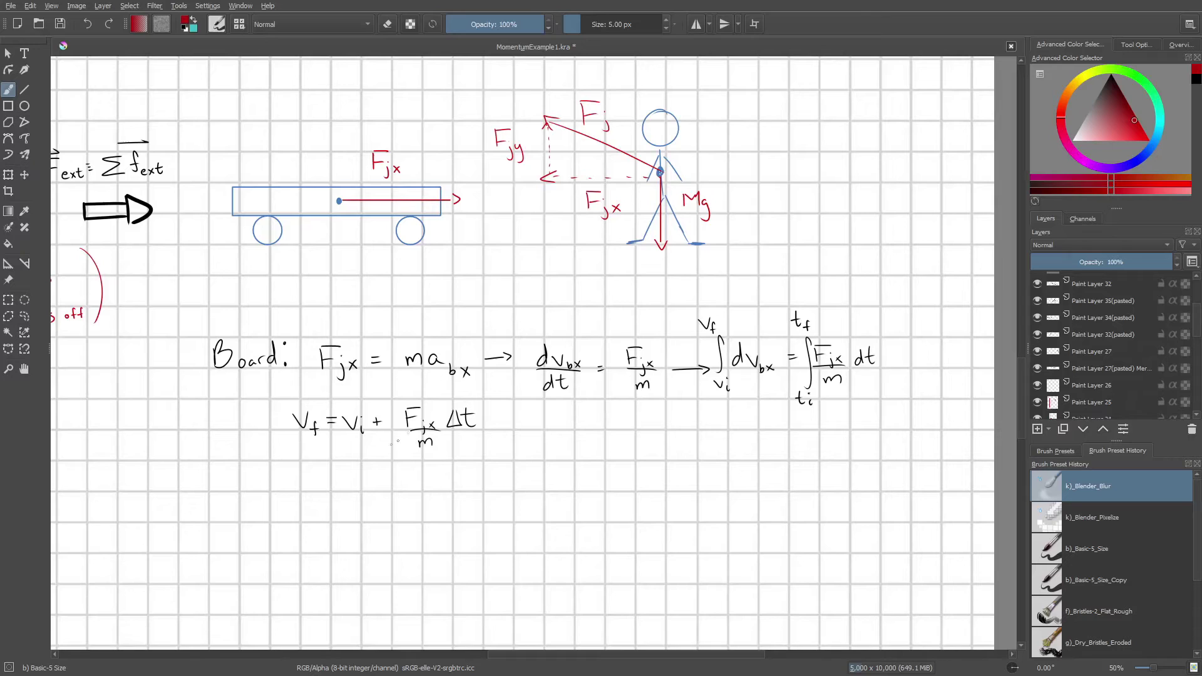
# Draw a red bracket under the v_f equation and an arrow labelled a_bx pointing at its Fjx/m term
pyautogui.moveTo(288, 460)
pyautogui.mouseDown()
pyautogui.moveTo(488, 476)
pyautogui.moveTo(518, 451)
pyautogui.mouseUp()
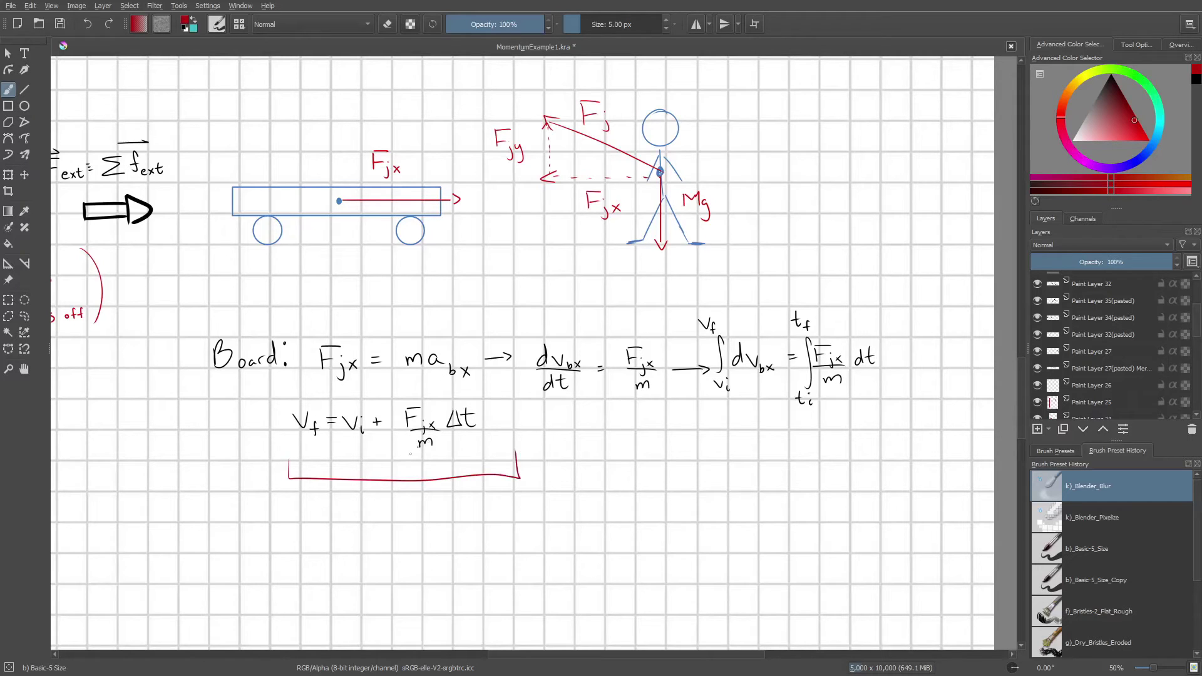
pyautogui.moveTo(434, 464)
pyautogui.mouseDown()
pyautogui.moveTo(438, 510)
pyautogui.moveTo(437, 466)
pyautogui.mouseUp()
pyautogui.moveTo(449, 527)
pyautogui.mouseDown()
pyautogui.moveTo(434, 532)
pyautogui.moveTo(471, 550)
pyautogui.mouseUp()
pyautogui.click(462, 539)
pyautogui.moveTo(470, 541); pyautogui.dragTo(461, 552)
pyautogui.moveTo(453, 530); pyautogui.dragTo(459, 543)
pyautogui.moveTo(490, 433); pyautogui.dragTo(501, 385)
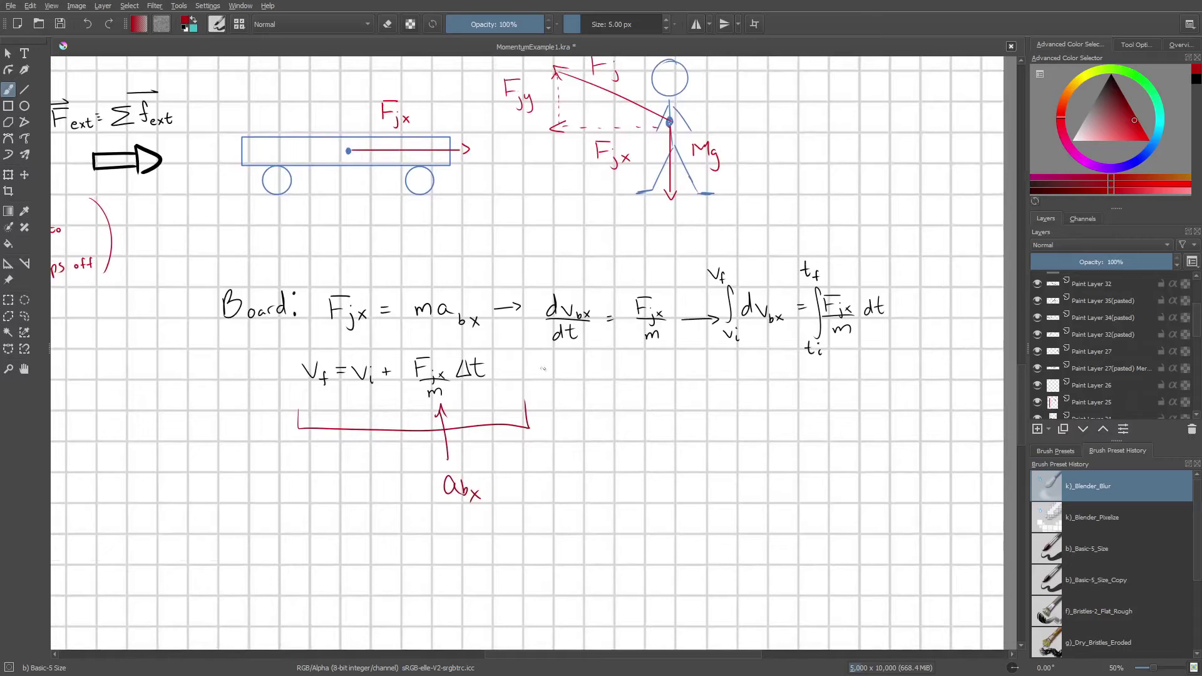
# Undo the red bracket, arrow and a_bx label under the v_f equation
pyautogui.hotkey('ctrl', 'z')
pyautogui.hotkey('ctrl', 'z')
pyautogui.hotkey('ctrl', 'z')
pyautogui.hotkey('ctrl', 'z')
pyautogui.hotkey('ctrl', 'z')
pyautogui.hotkey('ctrl', 'z')
pyautogui.hotkey('ctrl', 'z')
# Show Paint Layer 34, and toggle the visibility of Paint Layer 28 on and off
pyautogui.scroll(1, 1156, 345)
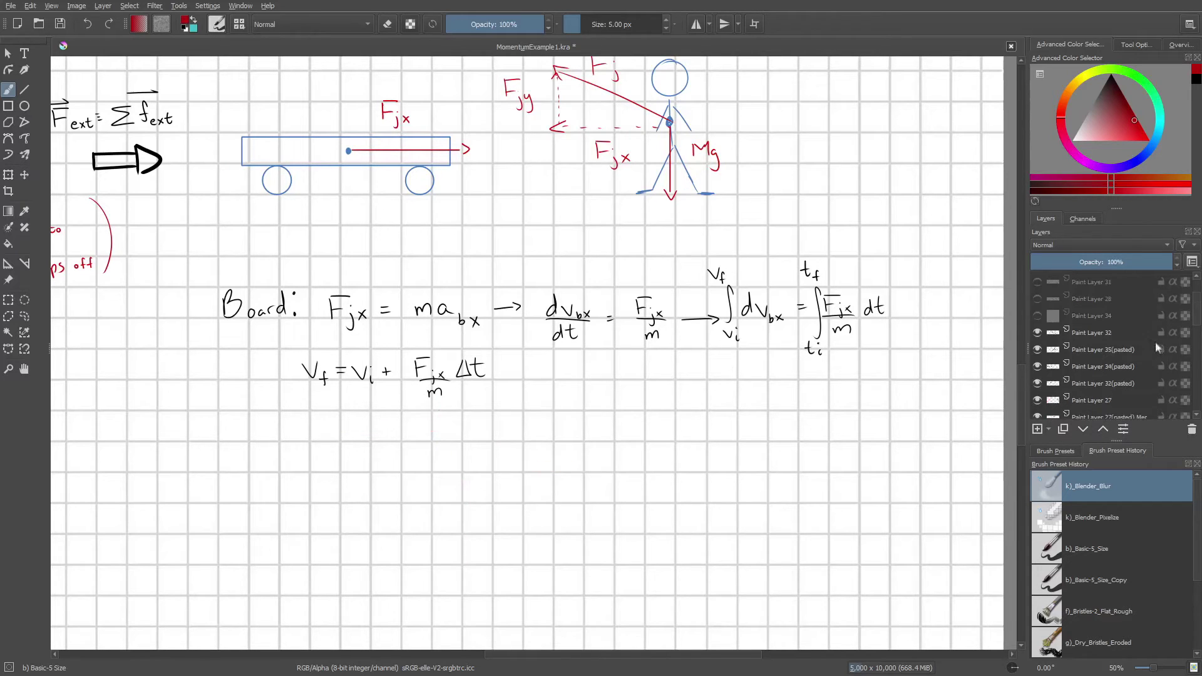
pyautogui.click(1037, 315)
pyautogui.scroll(1, 829, 614)
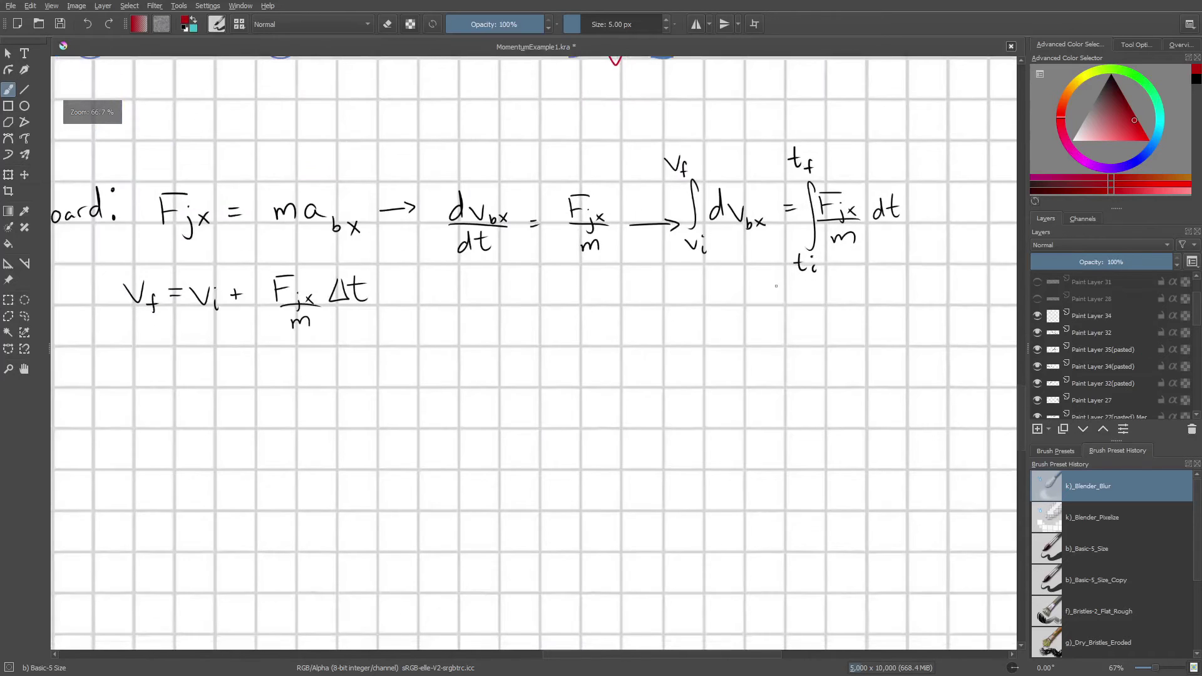
pyautogui.scroll(-1, 771, 295)
pyautogui.click(1039, 299)
pyautogui.click(1037, 298)
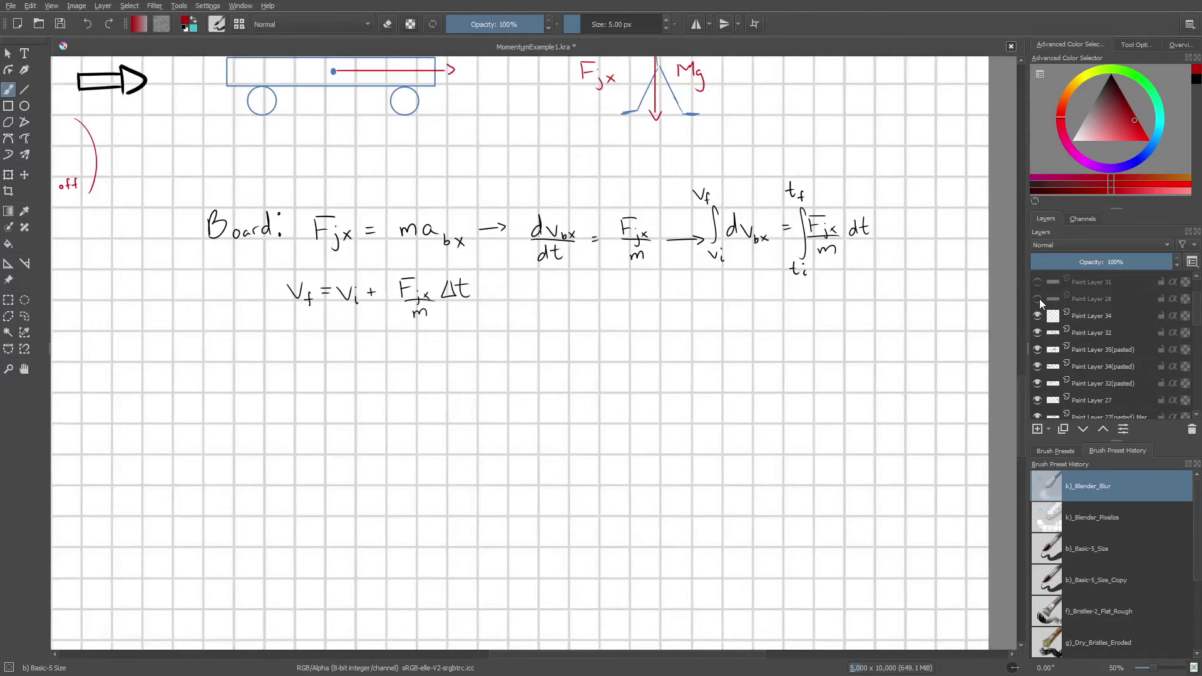
pyautogui.moveTo(831, 334); pyautogui.dragTo(853, 428)
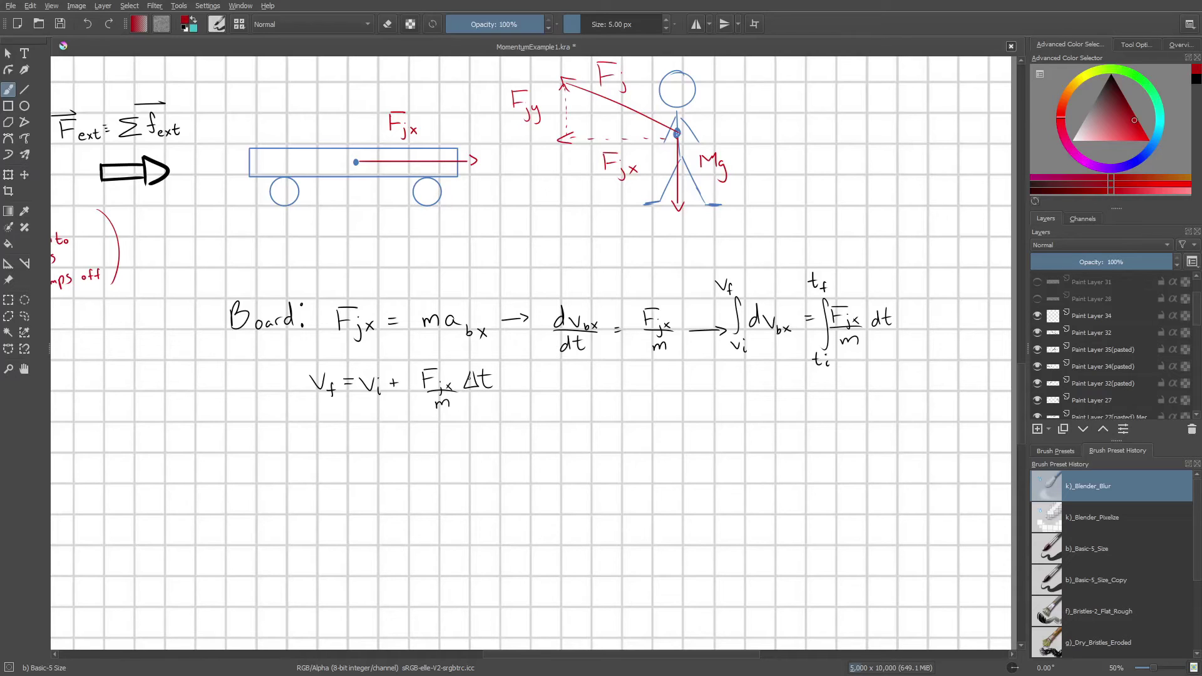
pyautogui.moveTo(304, 396); pyautogui.dragTo(346, 408)
pyautogui.hotkey('ctrl', 'z')
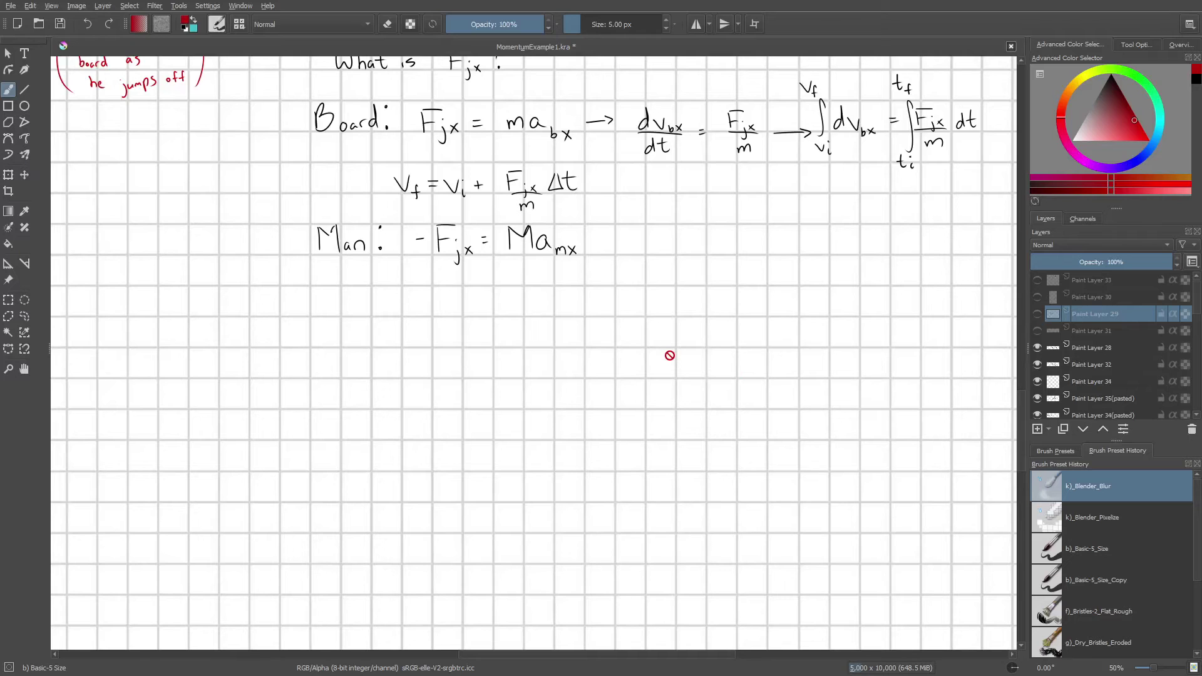
# Make Paint Layer 28 the active layer, and try a red mark beside a_mx in the man's force equation
pyautogui.moveTo(580, 343)
pyautogui.mouseDown()
pyautogui.moveTo(573, 479)
pyautogui.moveTo(555, 536)
pyautogui.moveTo(549, 528)
pyautogui.mouseUp()
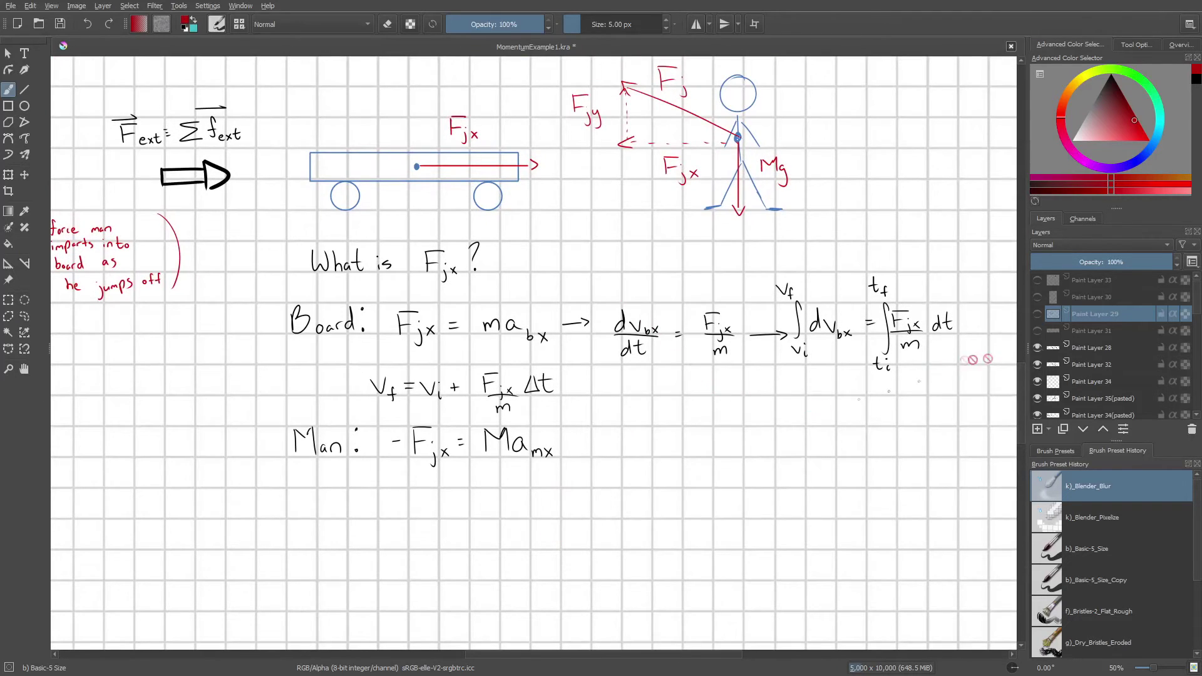
pyautogui.click(1082, 349)
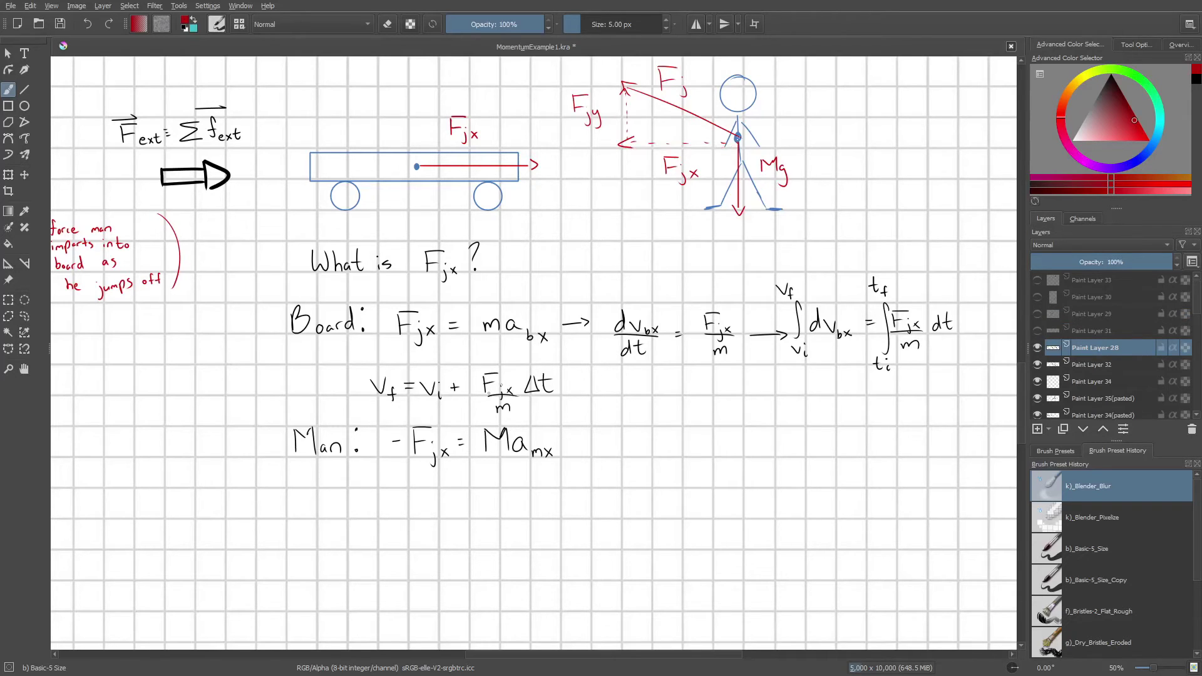
pyautogui.moveTo(467, 422); pyautogui.dragTo(460, 346)
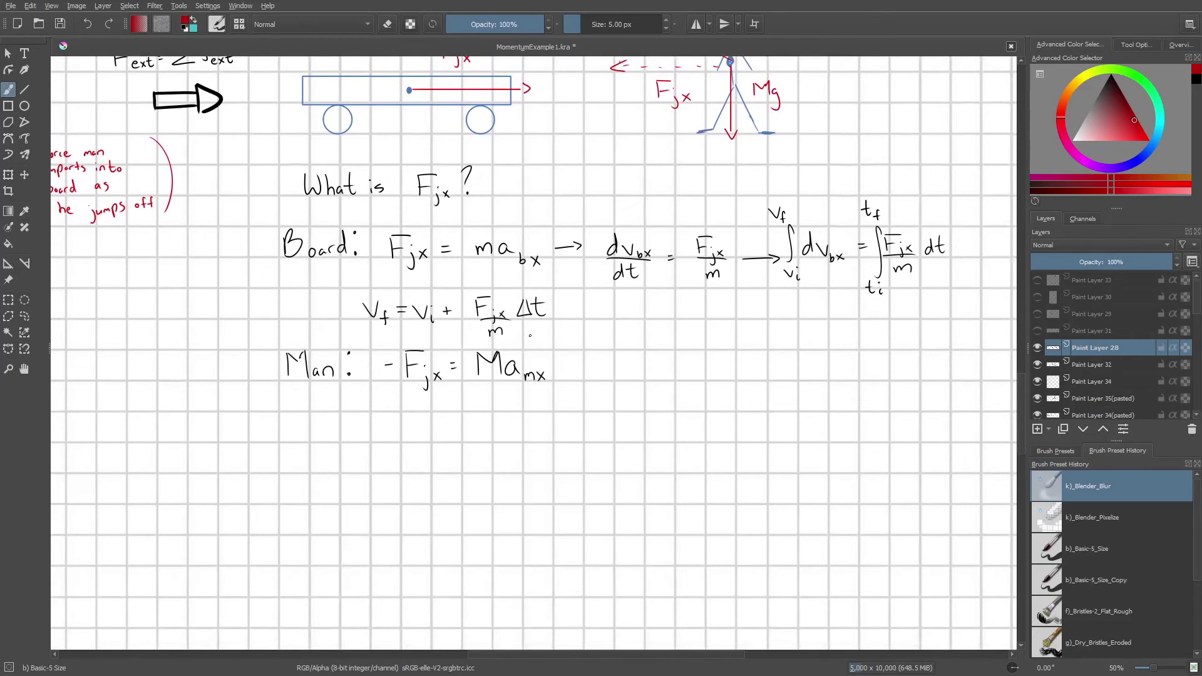
pyautogui.moveTo(530, 336); pyautogui.dragTo(525, 356)
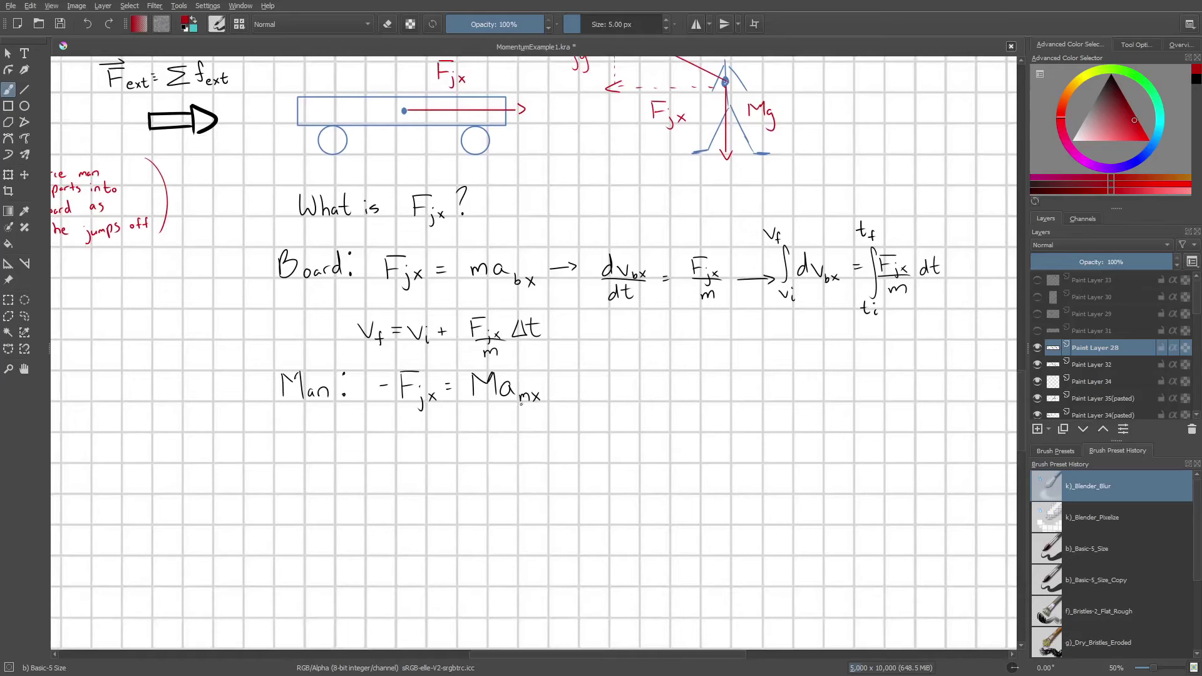
pyautogui.moveTo(529, 407); pyautogui.dragTo(548, 401)
pyautogui.hotkey('ctrl', 'z')
# Show Paint Layer 31 with the man's acceleration a_mx = −F_jx/M
pyautogui.moveTo(562, 371); pyautogui.dragTo(592, 275)
pyautogui.scroll(1, 592, 275)
pyautogui.scroll(-1, 500, 281)
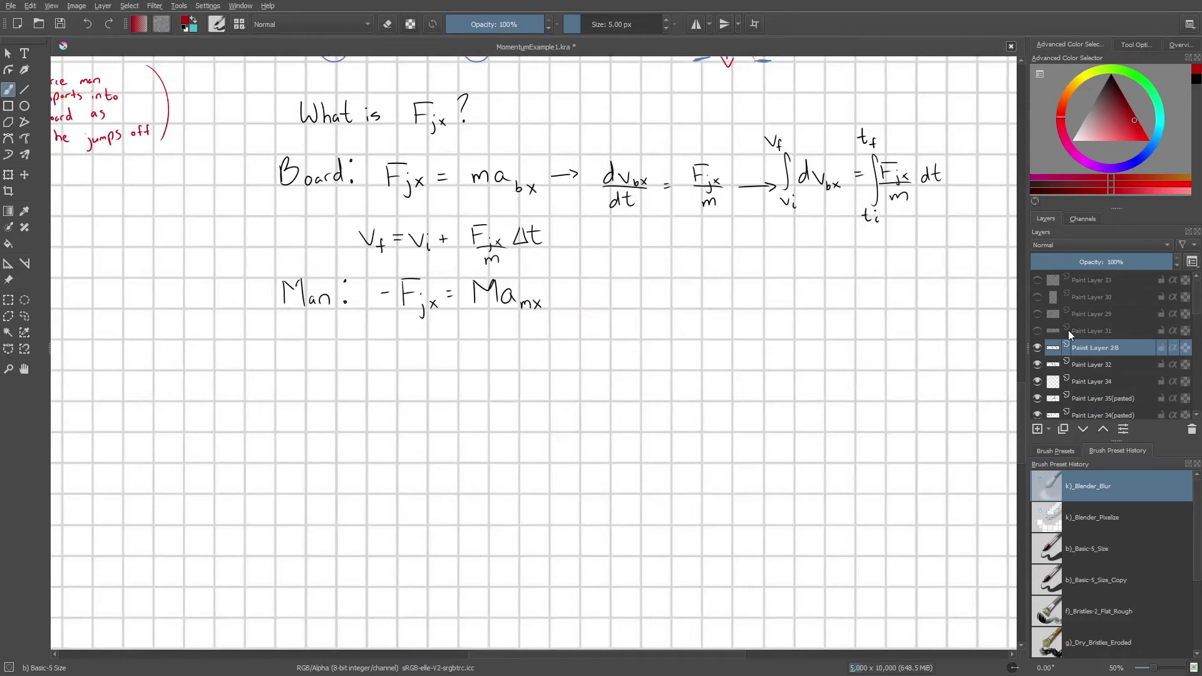
pyautogui.click(1037, 330)
pyautogui.moveTo(697, 304); pyautogui.dragTo(678, 277)
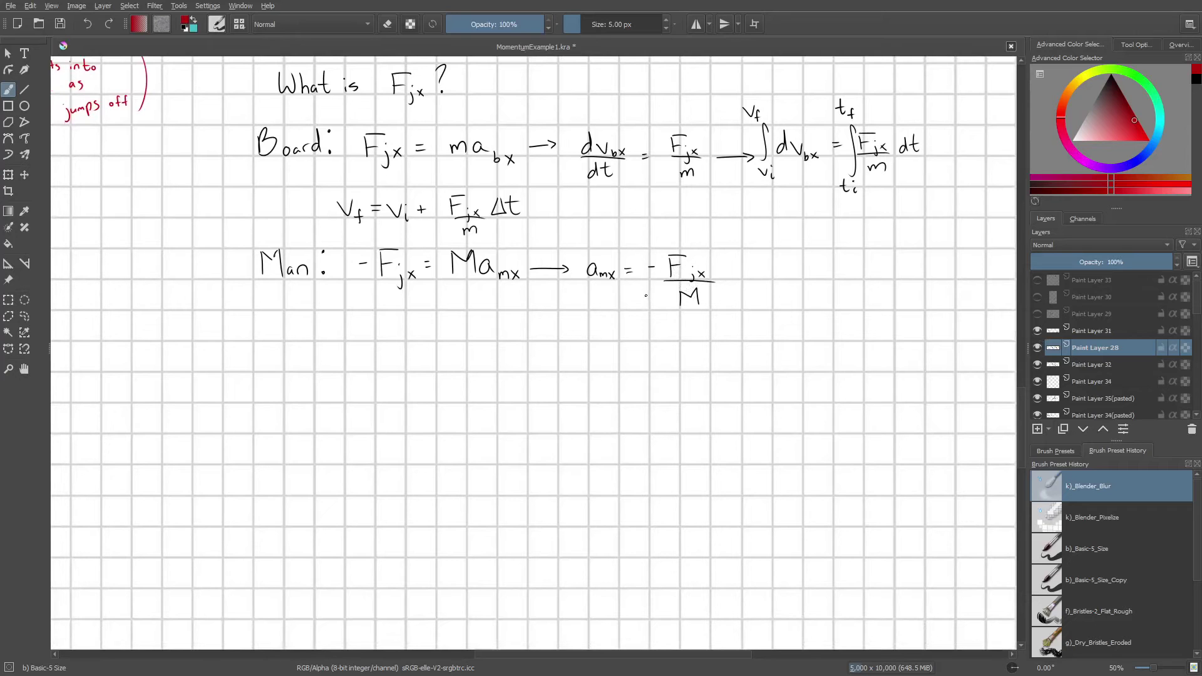
# Show Paint Layer 29 with the man's velocity integral, and Paint Layer 30 with the solution Mv_i/F_jx = Δt
pyautogui.click(1037, 313)
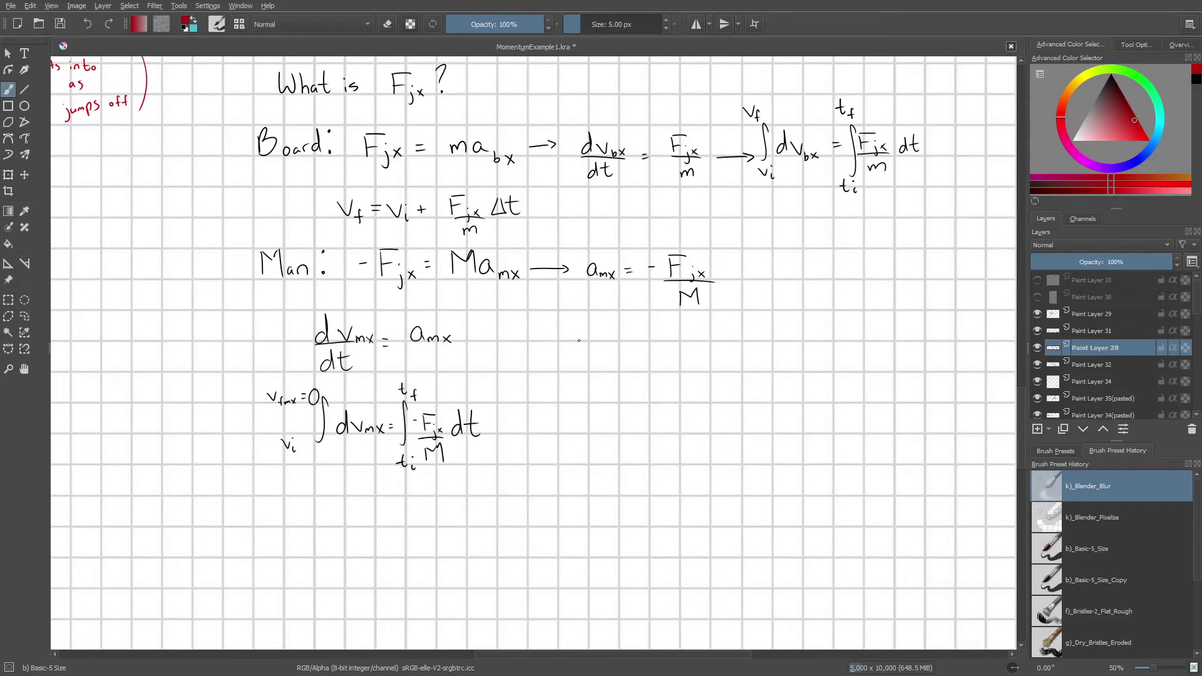
pyautogui.moveTo(579, 340); pyautogui.dragTo(597, 318)
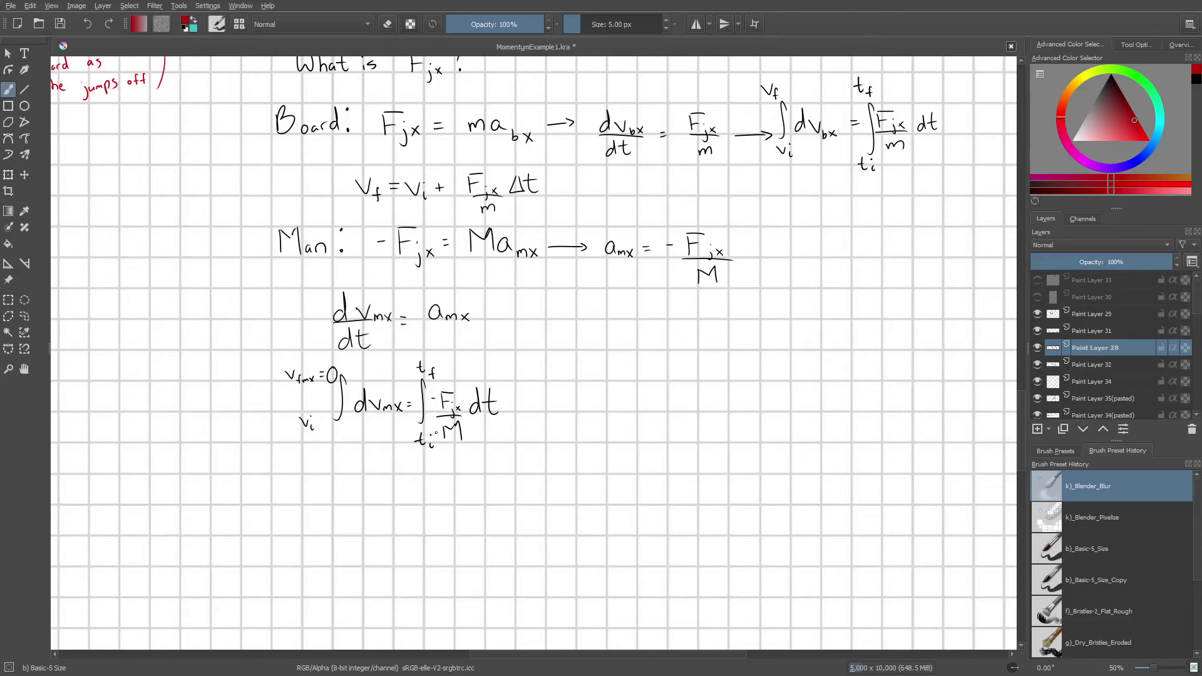
pyautogui.scroll(-3, 518, 228)
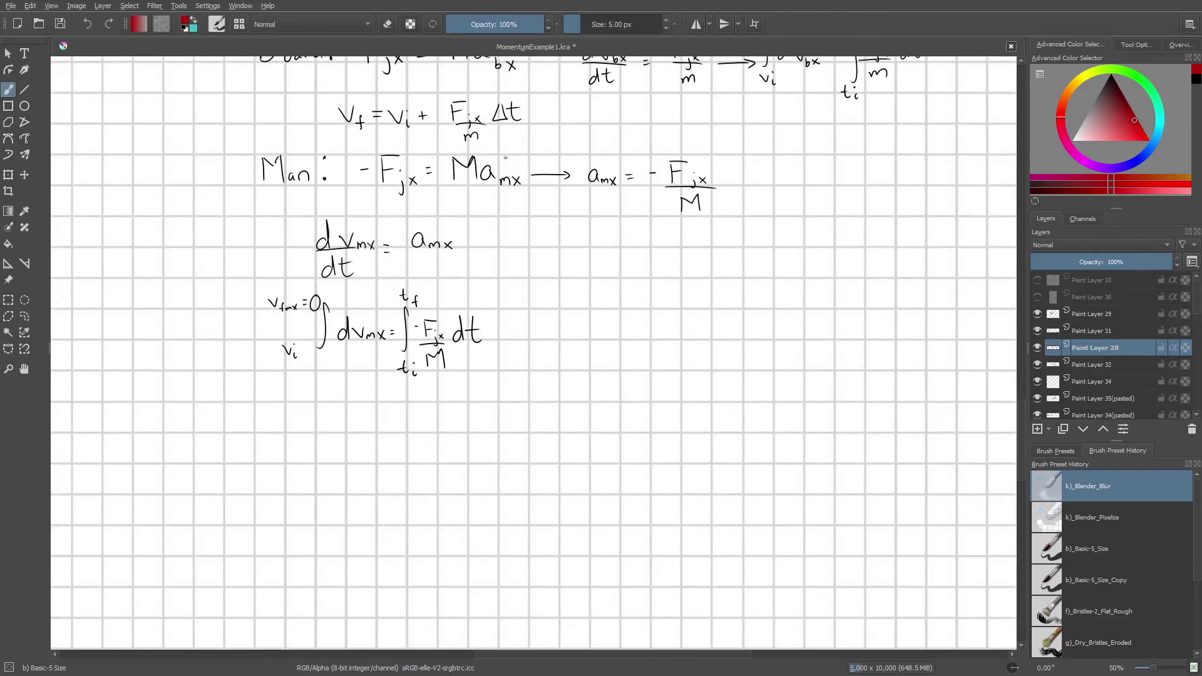
pyautogui.click(1037, 297)
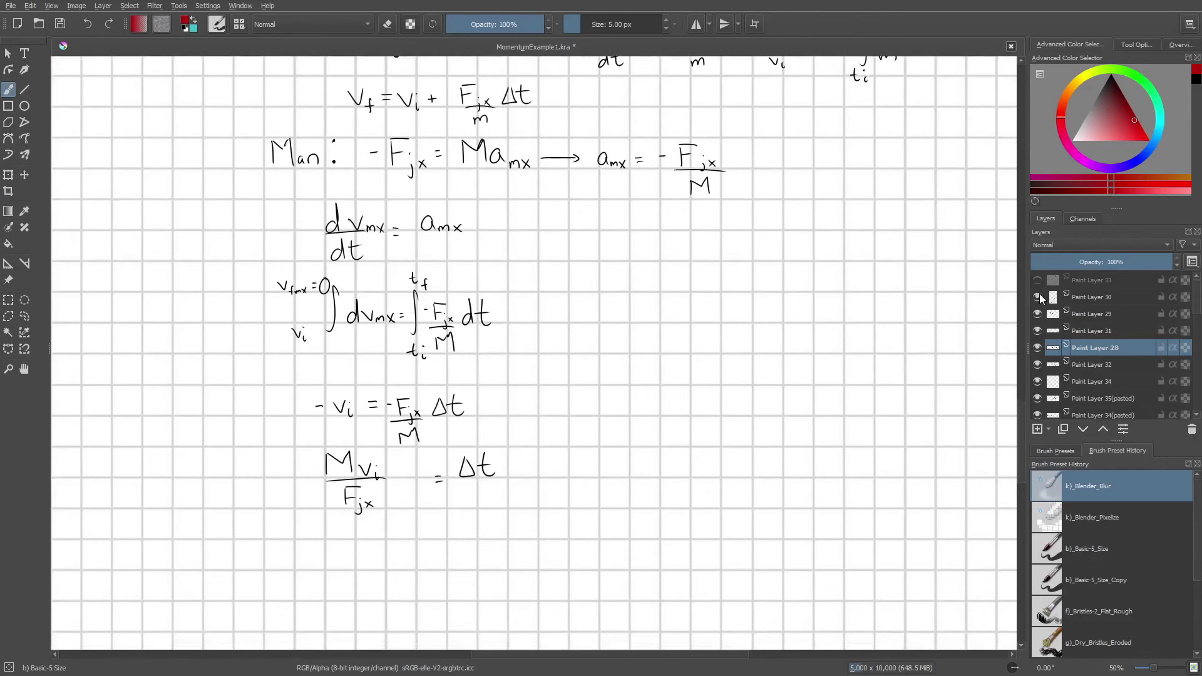
pyautogui.scroll(-1, 651, 342)
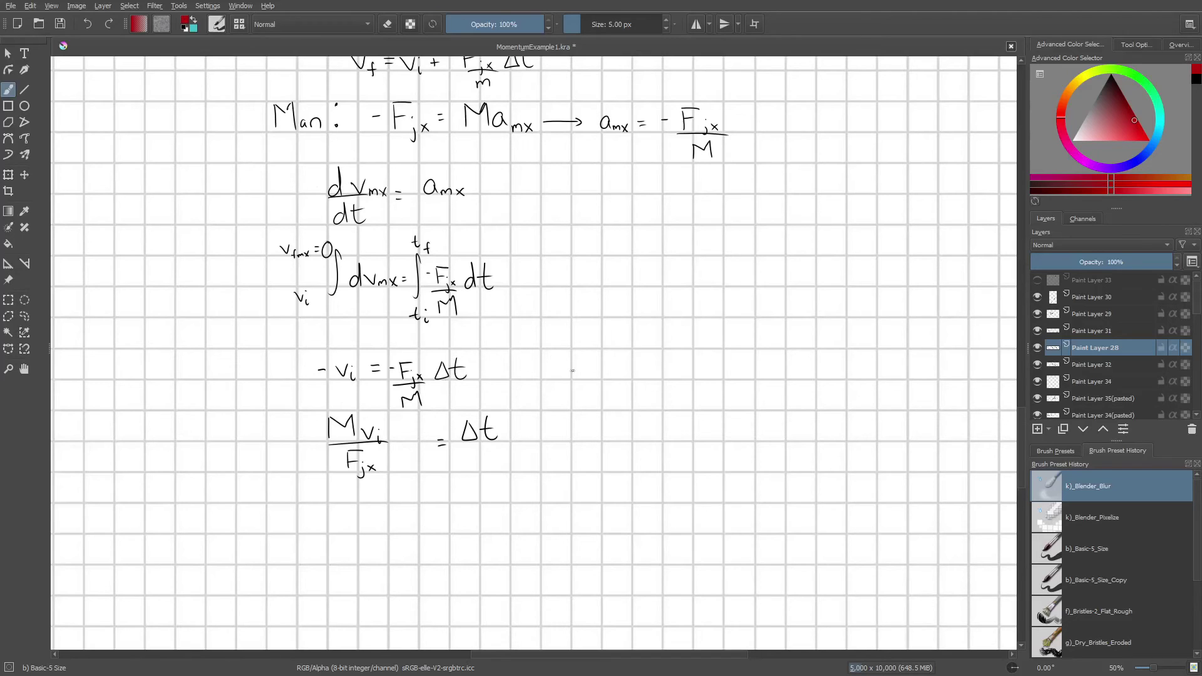
# Draw a curved red arrow from the Mv_i/F_jx = Δt line up to the Δt in the board's v_f equation
pyautogui.scroll(-1, 573, 370)
pyautogui.scroll(1, 574, 371)
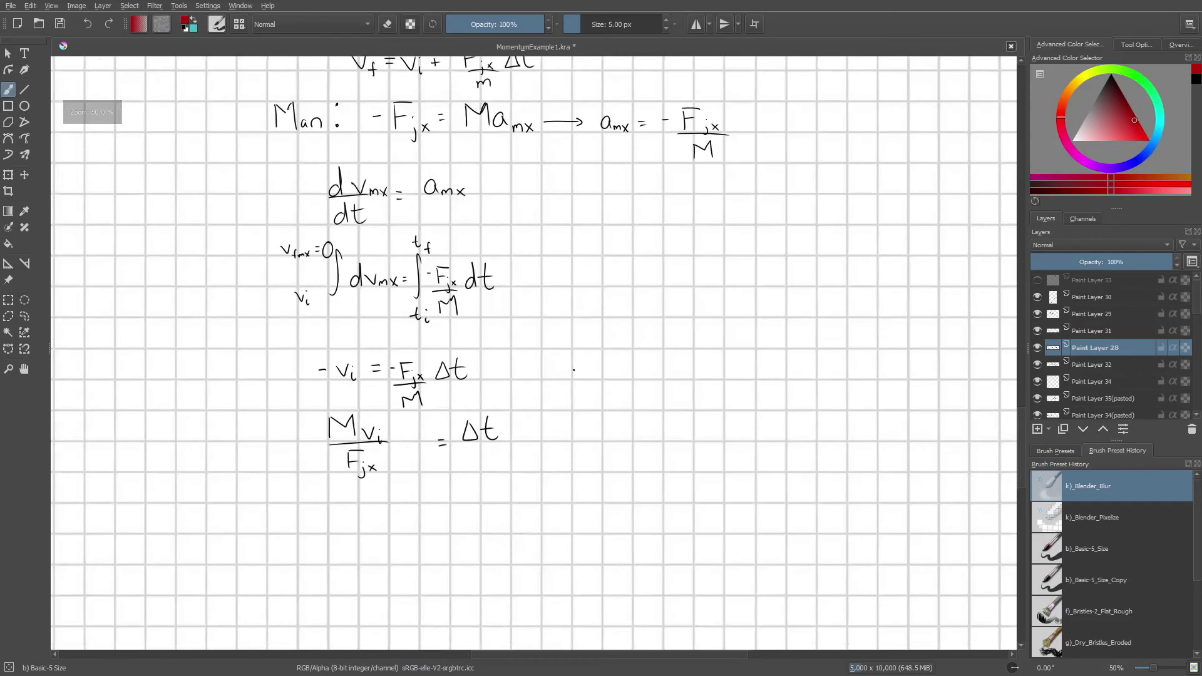
pyautogui.moveTo(573, 370); pyautogui.dragTo(551, 420)
pyautogui.scroll(-1, 547, 418)
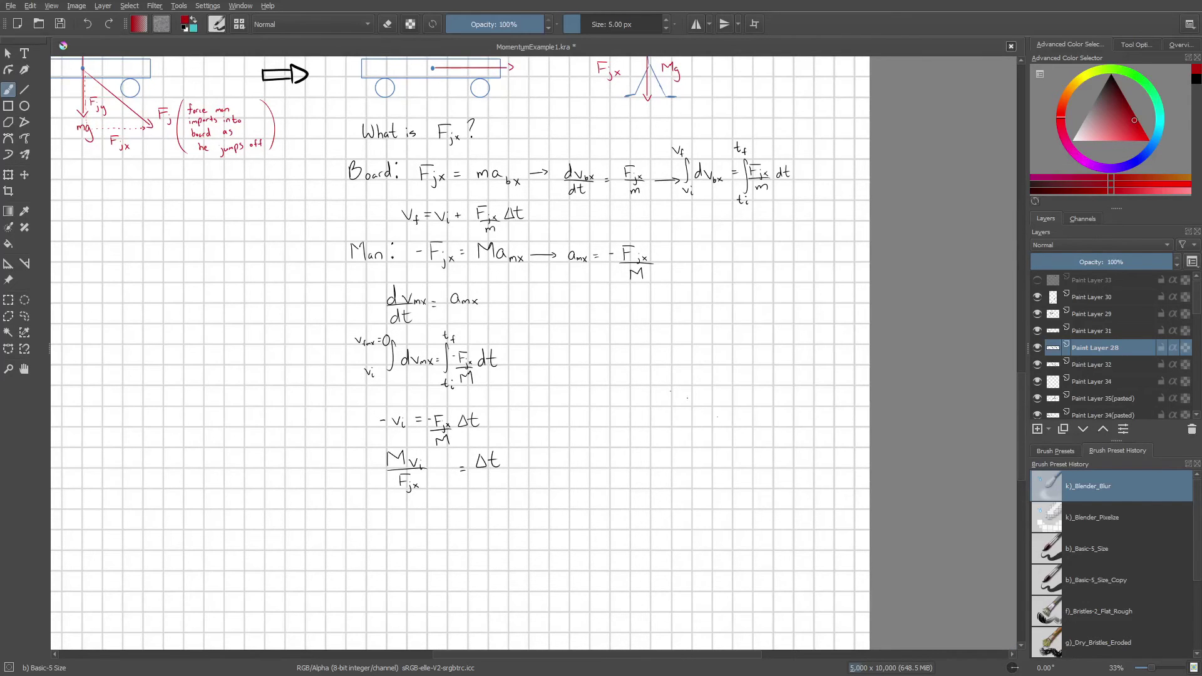
pyautogui.moveTo(512, 461)
pyautogui.mouseDown()
pyautogui.moveTo(729, 366)
pyautogui.moveTo(676, 210)
pyautogui.moveTo(529, 226)
pyautogui.mouseUp()
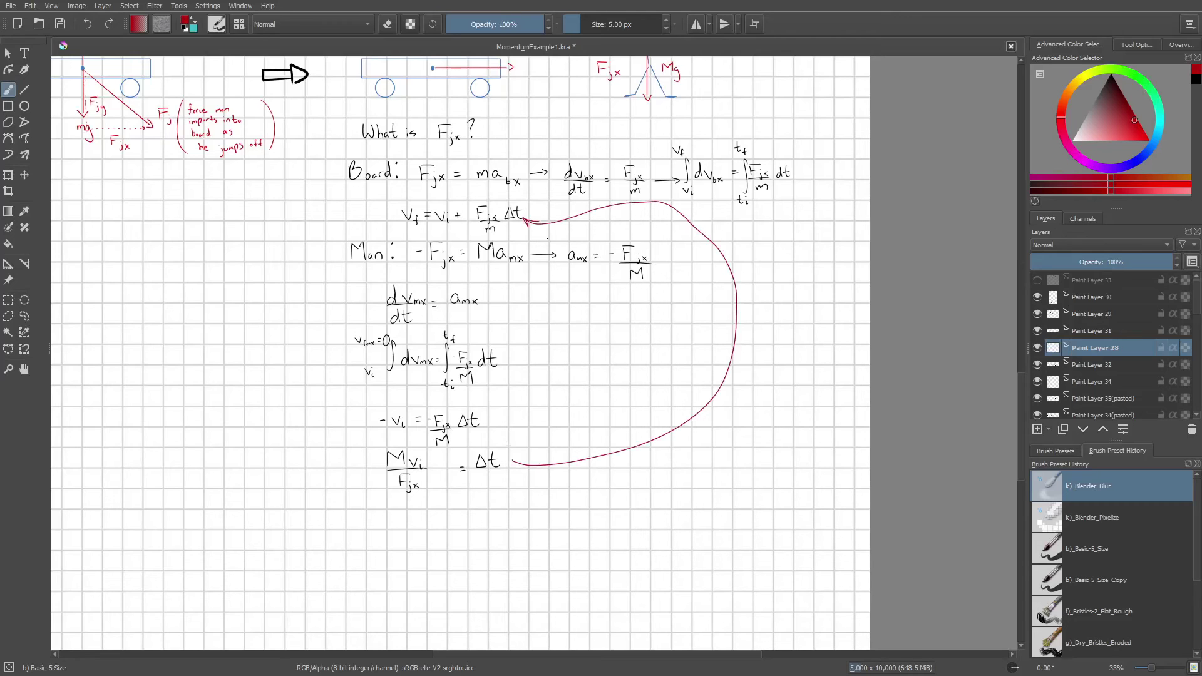
pyautogui.scroll(1, 476, 172)
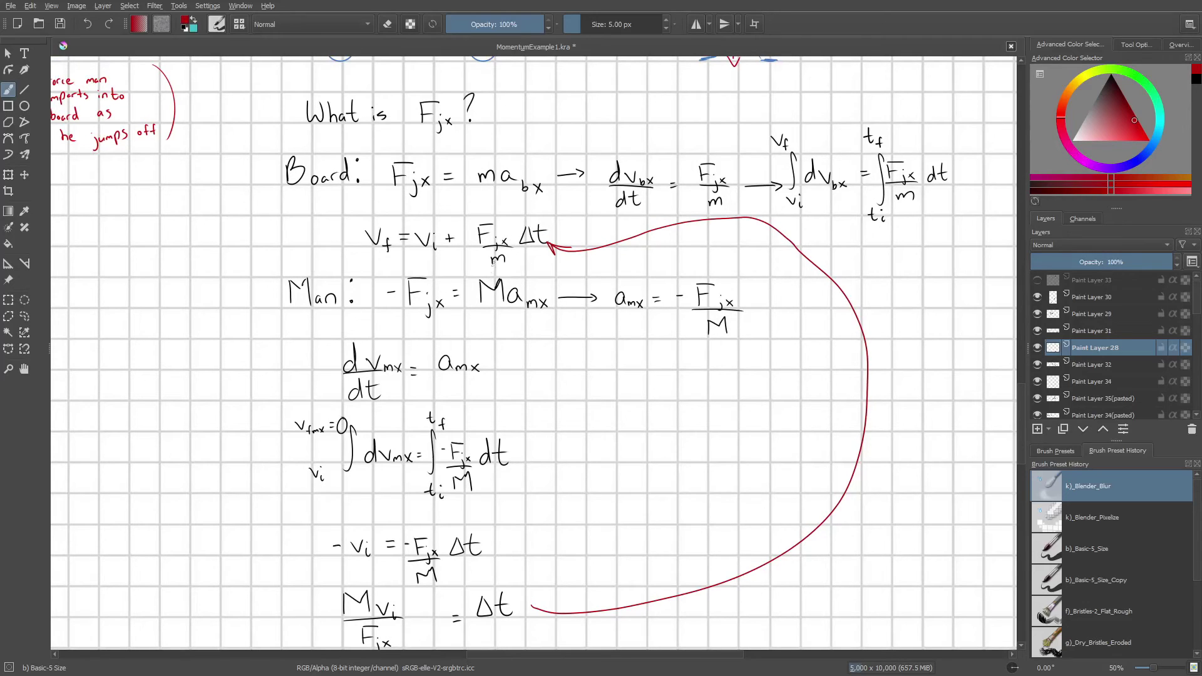
pyautogui.moveTo(510, 212)
pyautogui.mouseDown()
pyautogui.moveTo(482, 231)
pyautogui.moveTo(508, 211)
pyautogui.mouseUp()
# Undo the red arrow linking the two Δt terms
pyautogui.hotkey('ctrl', 'z')
pyautogui.hotkey('ctrl', 'z')
pyautogui.hotkey('ctrl', 'z')
# Show Paint Layer 33 with Δt substituted into the v_f equation and the boxed result v_i + (M/m)v_i
pyautogui.moveTo(621, 257); pyautogui.dragTo(592, 293)
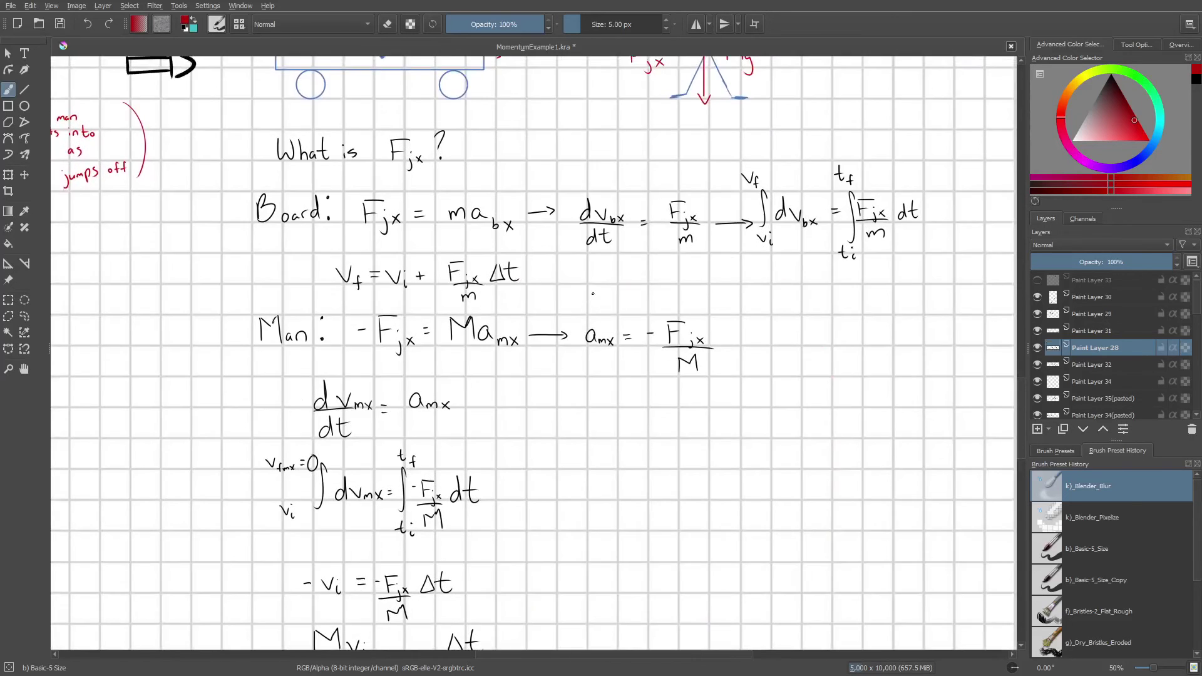
pyautogui.scroll(1, 595, 303)
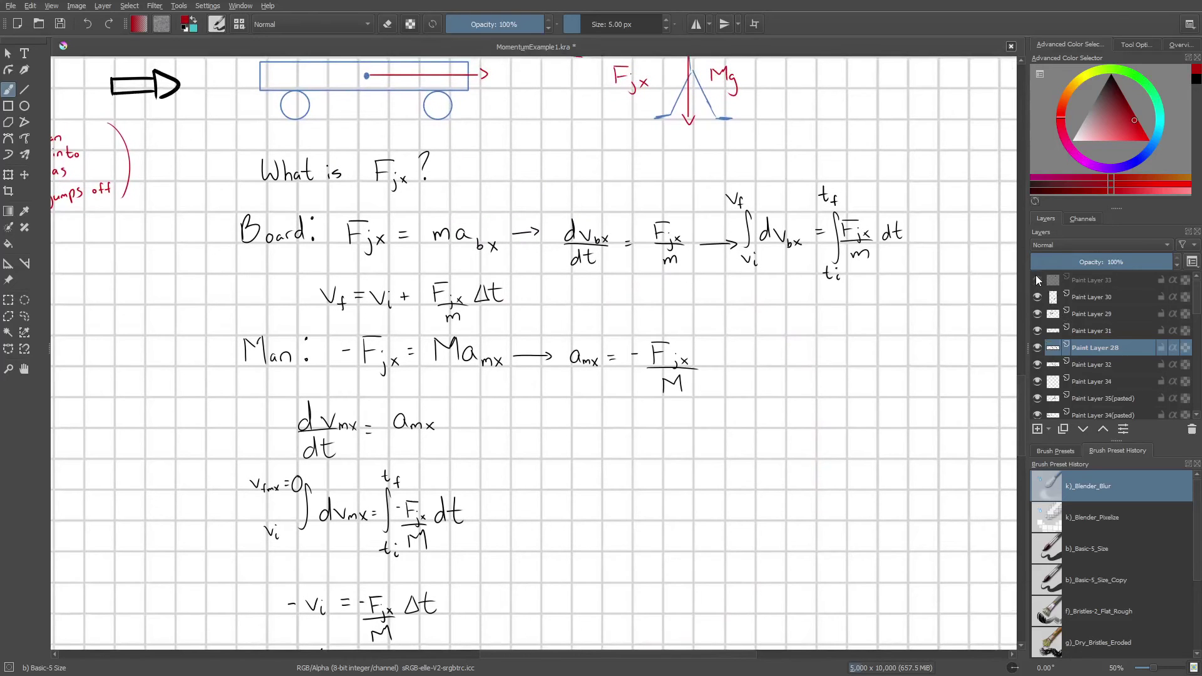
pyautogui.click(1037, 279)
pyautogui.scroll(1, 647, 311)
pyautogui.moveTo(629, 299); pyautogui.dragTo(589, 318)
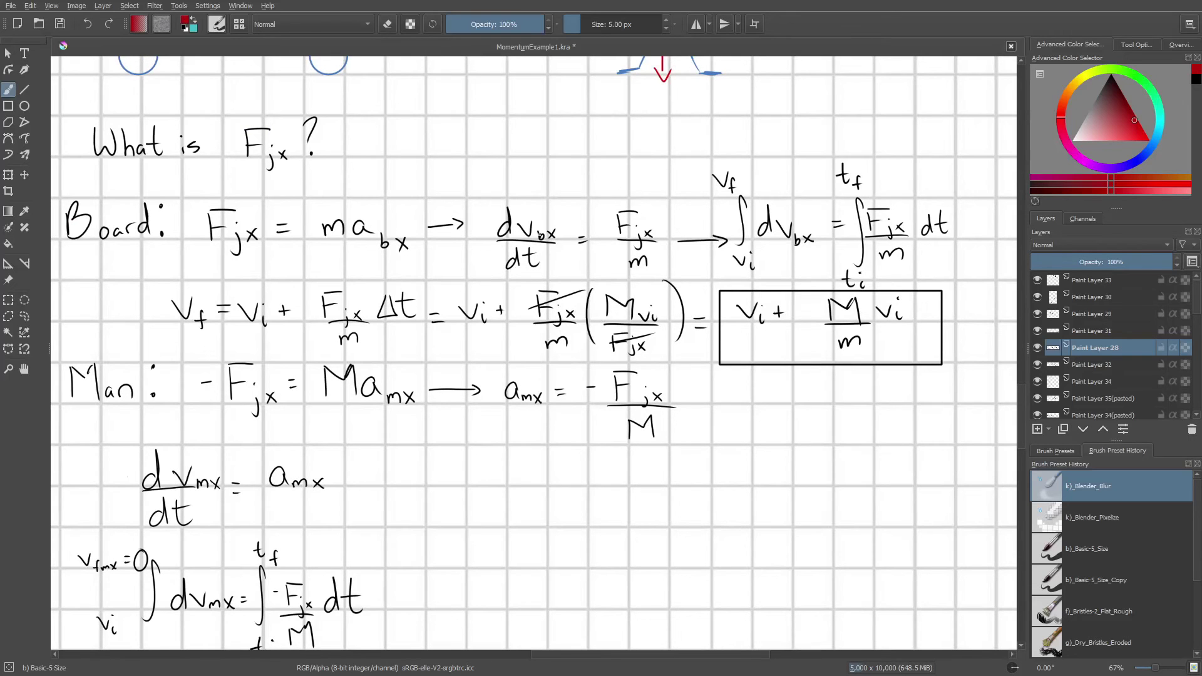
pyautogui.moveTo(546, 236); pyautogui.dragTo(431, 258)
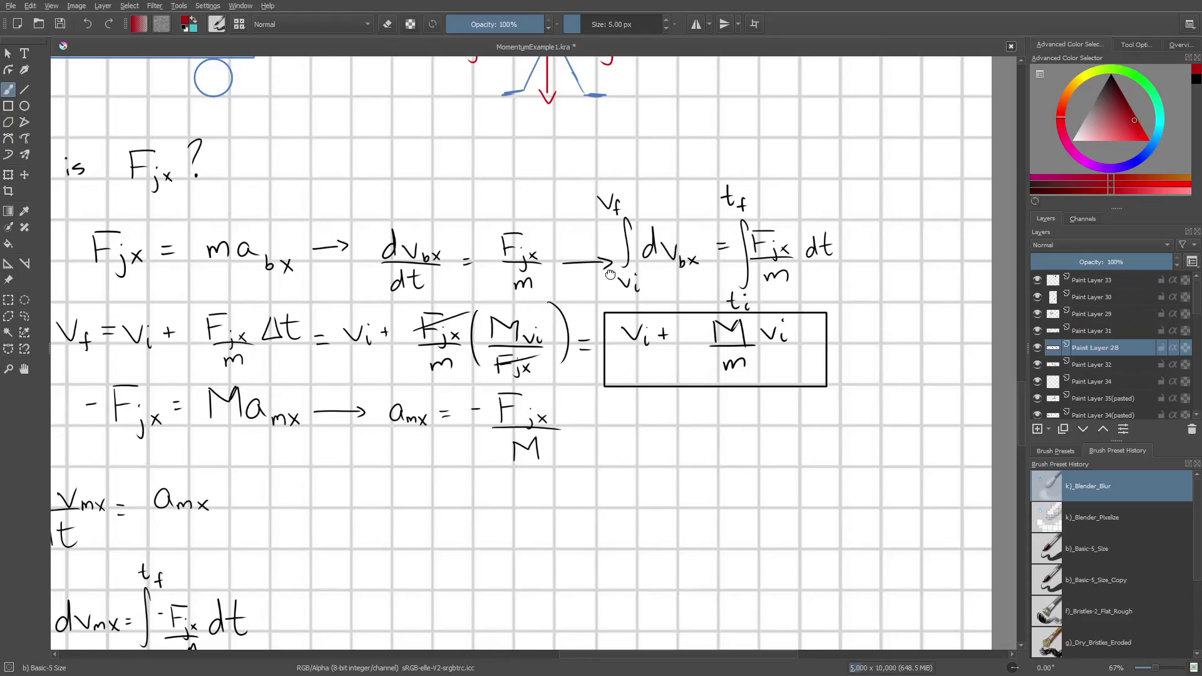
# Compare part b's boxed result v_i + (M/m)v_i with the boxed v_f answer of part a
pyautogui.moveTo(610, 274); pyautogui.dragTo(634, 285)
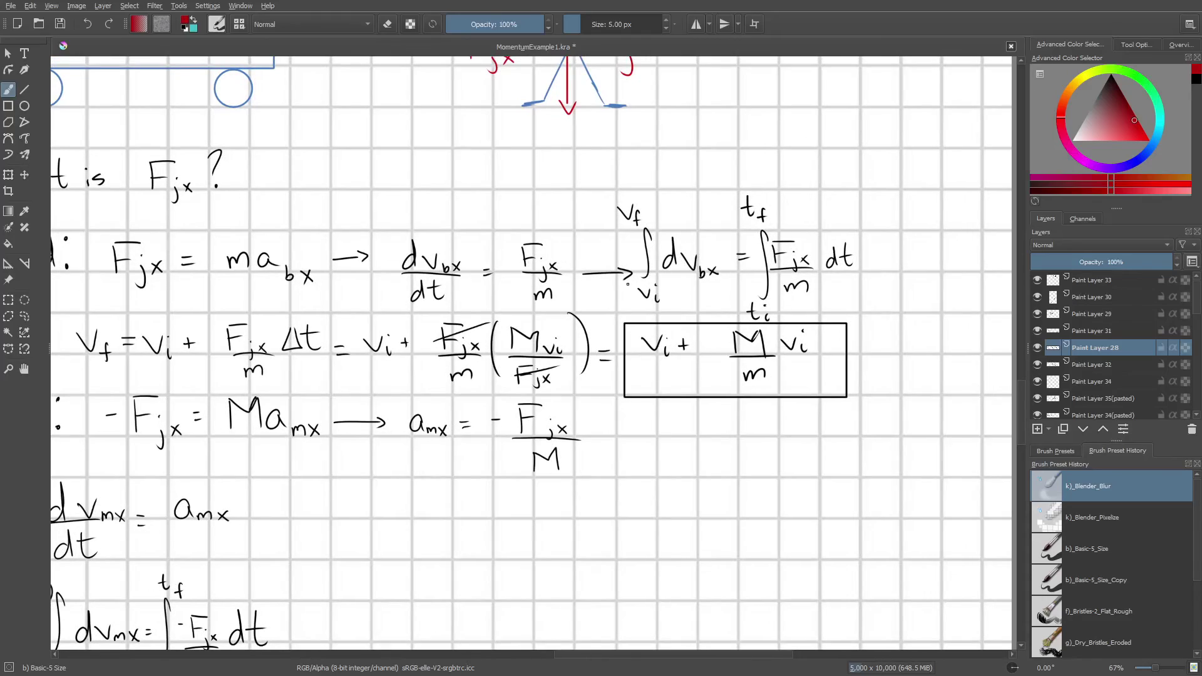
pyautogui.scroll(-1, 627, 284)
pyautogui.moveTo(427, 143); pyautogui.dragTo(604, 301)
pyautogui.scroll(-1, 605, 301)
pyautogui.scroll(-1, 510, 268)
pyautogui.moveTo(478, 265); pyautogui.dragTo(595, 407)
pyautogui.scroll(2, 437, 215)
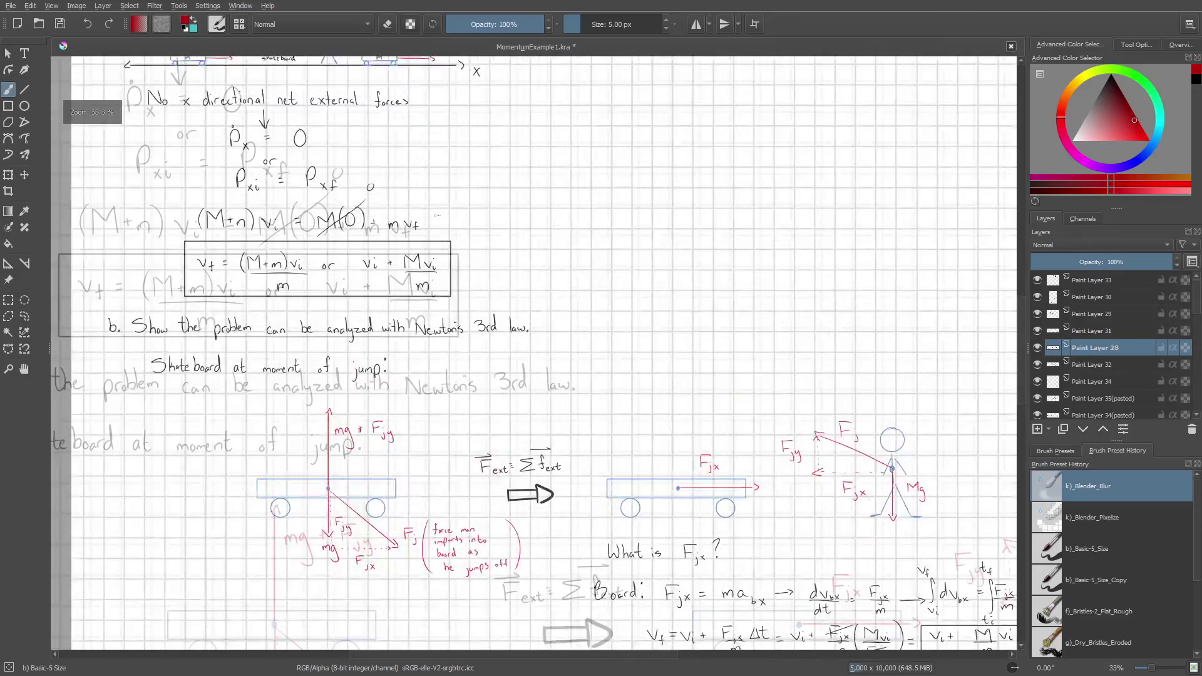
pyautogui.scroll(1, 440, 251)
pyautogui.moveTo(441, 250); pyautogui.dragTo(553, 287)
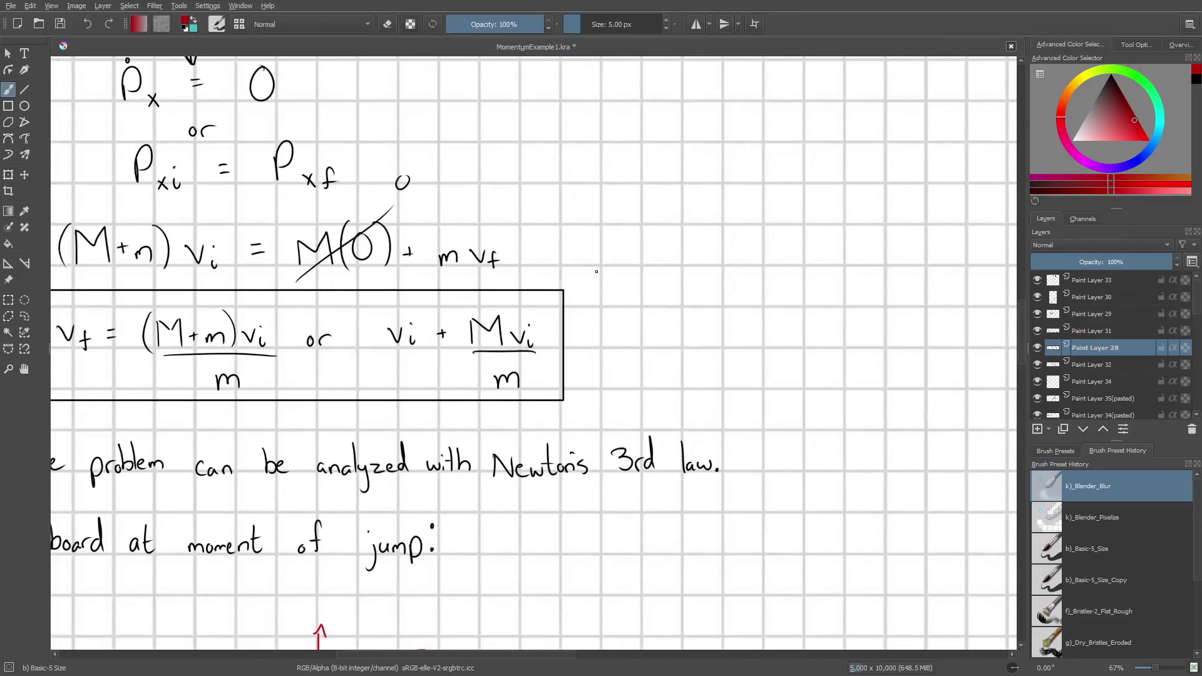
# Review the whole worked solution, from part a's momentum conservation to part b's Newton's third law derivation
pyautogui.scroll(-4, 597, 272)
pyautogui.moveTo(662, 344); pyautogui.dragTo(564, 196)
pyautogui.moveTo(601, 271); pyautogui.dragTo(618, 359)
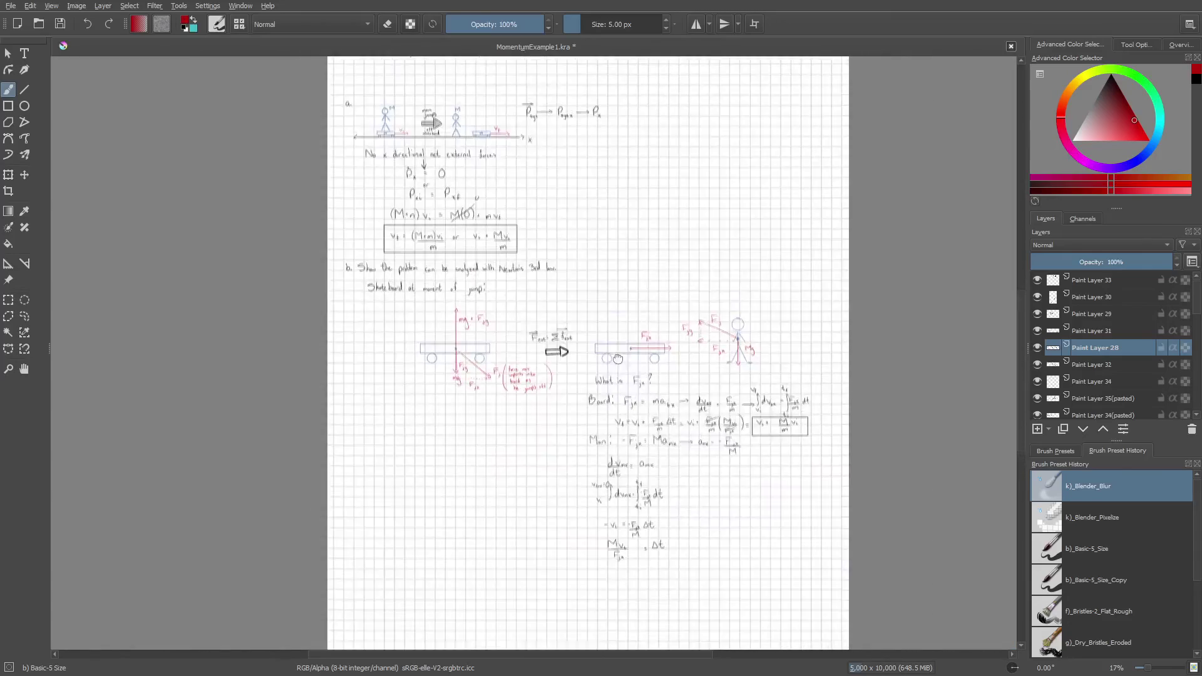
pyautogui.press('+')
pyautogui.press('+')
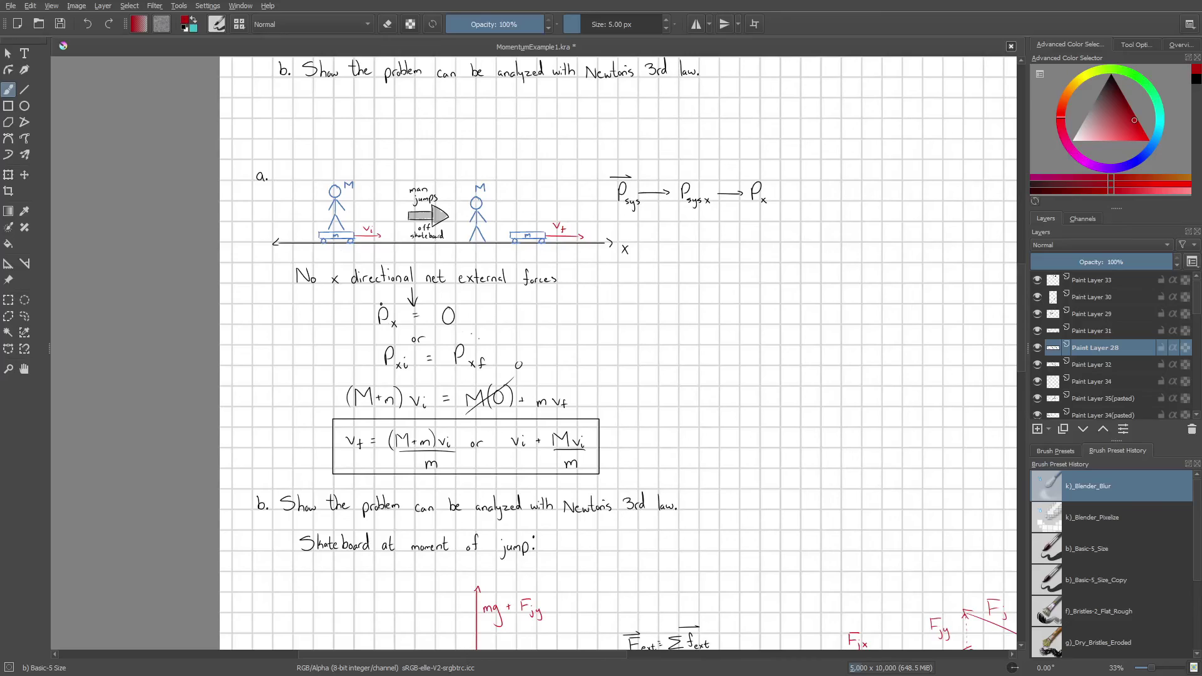
pyautogui.moveTo(688, 557); pyautogui.dragTo(376, 147)
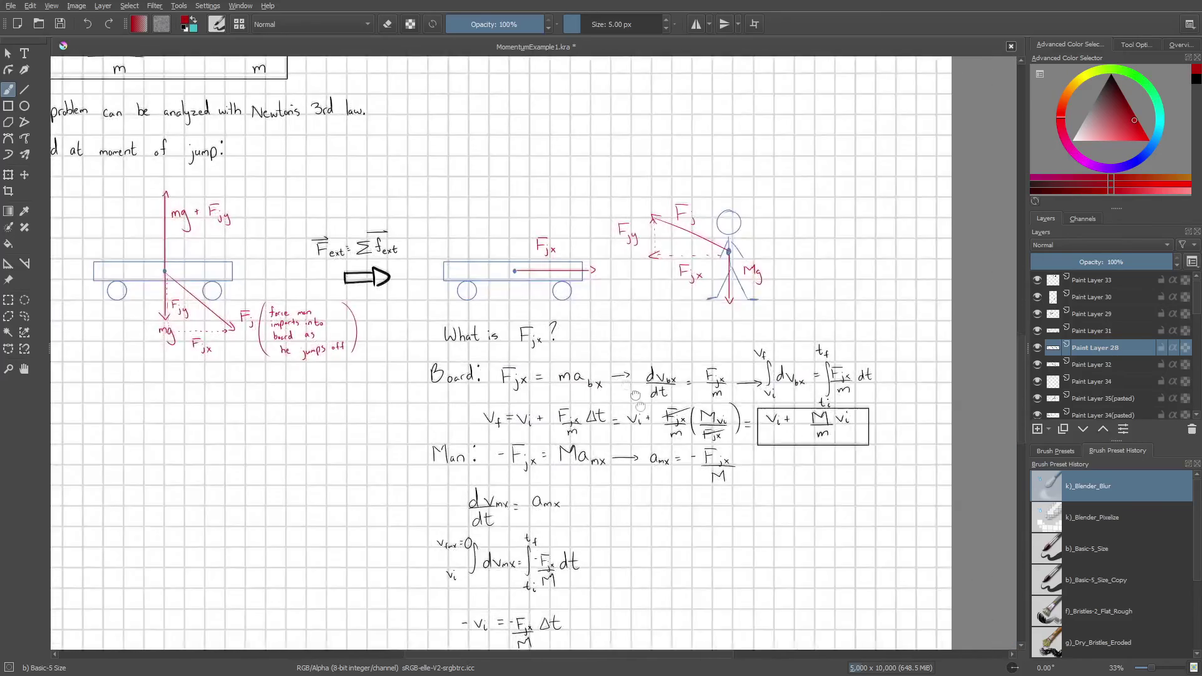
pyautogui.moveTo(636, 476); pyautogui.dragTo(566, 356)
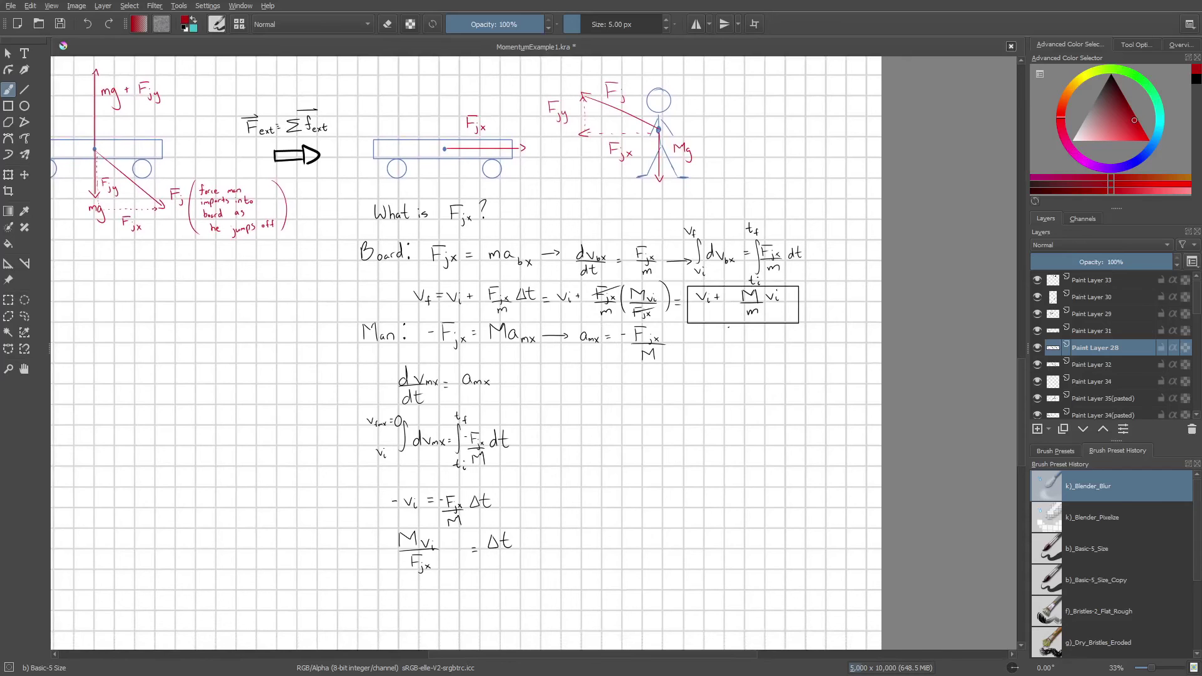
# Circle in red the board's v_f = v_i + (F_jx/m)Δt and the man's −v_i = −(F_jx/M)Δt equations
pyautogui.scroll(2, 553, 229)
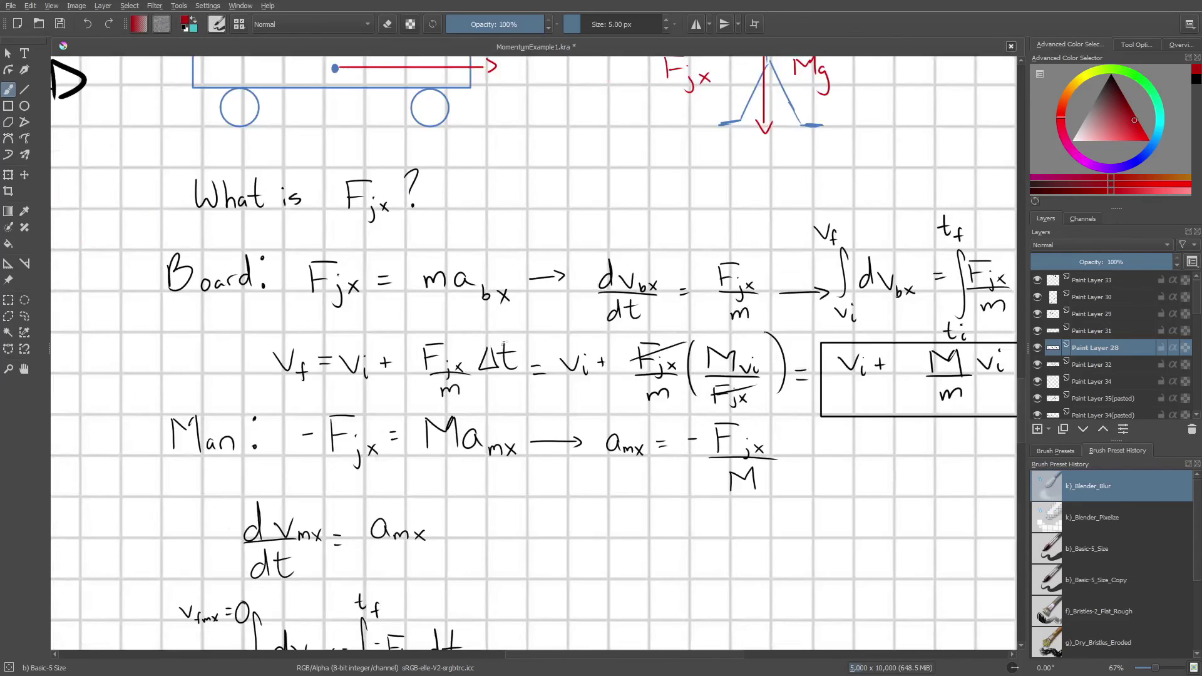
pyautogui.moveTo(522, 331)
pyautogui.mouseDown()
pyautogui.moveTo(219, 360)
pyautogui.moveTo(531, 391)
pyautogui.moveTo(535, 332)
pyautogui.mouseUp()
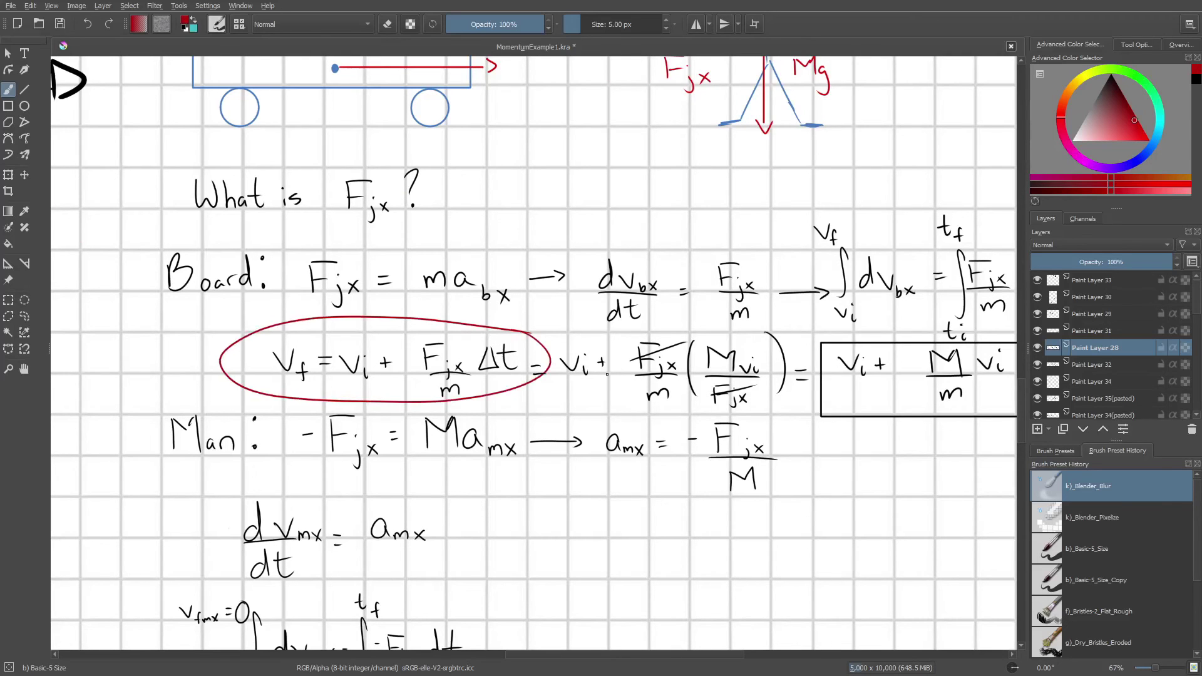
pyautogui.scroll(-2, 606, 374)
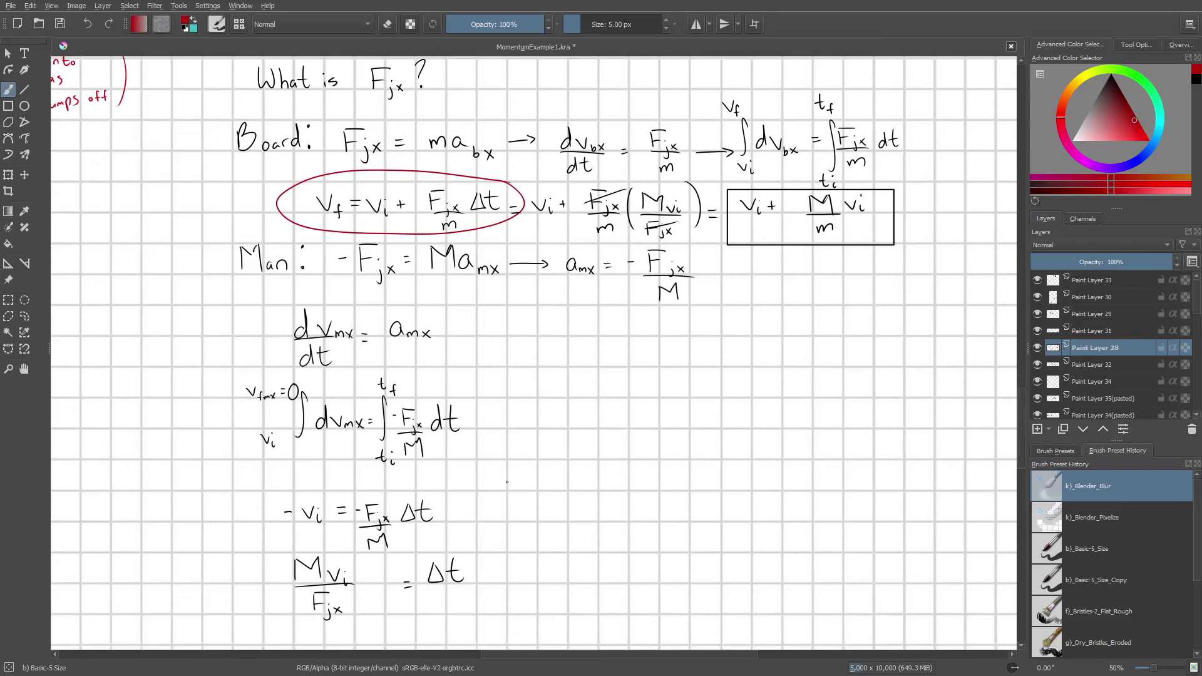
pyautogui.moveTo(438, 478)
pyautogui.mouseDown()
pyautogui.moveTo(402, 472)
pyautogui.moveTo(344, 546)
pyautogui.moveTo(428, 477)
pyautogui.mouseUp()
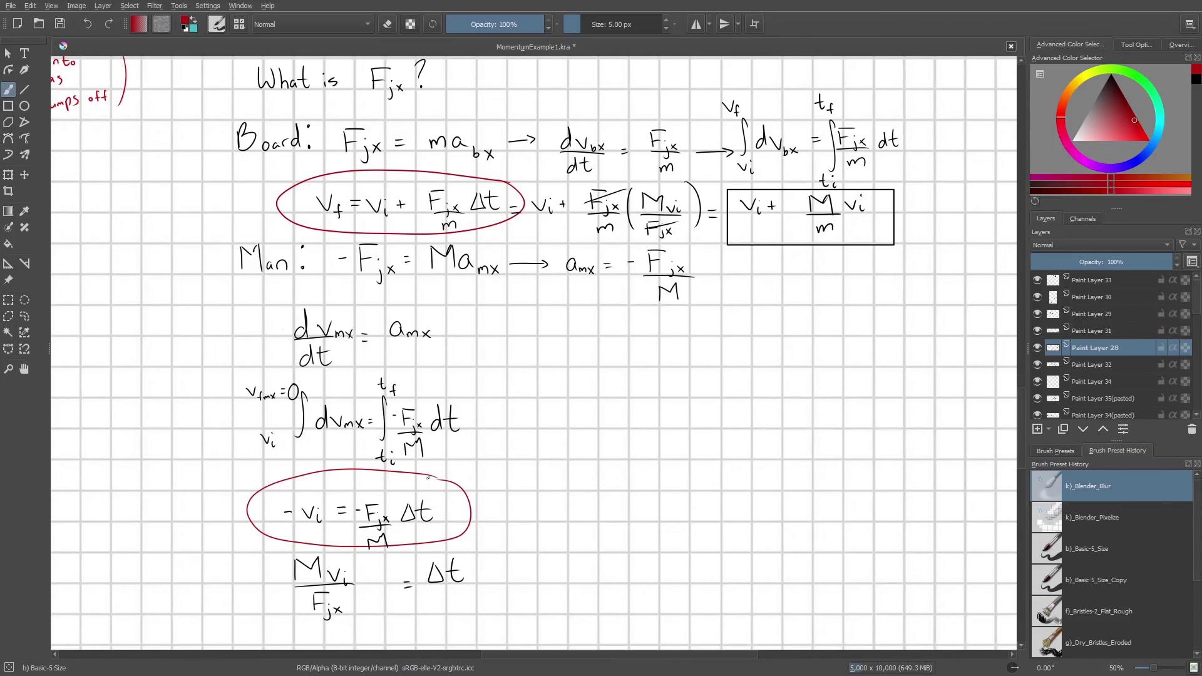
# Remove the red circles around the board's and the man's velocity equations
pyautogui.press('Delete')
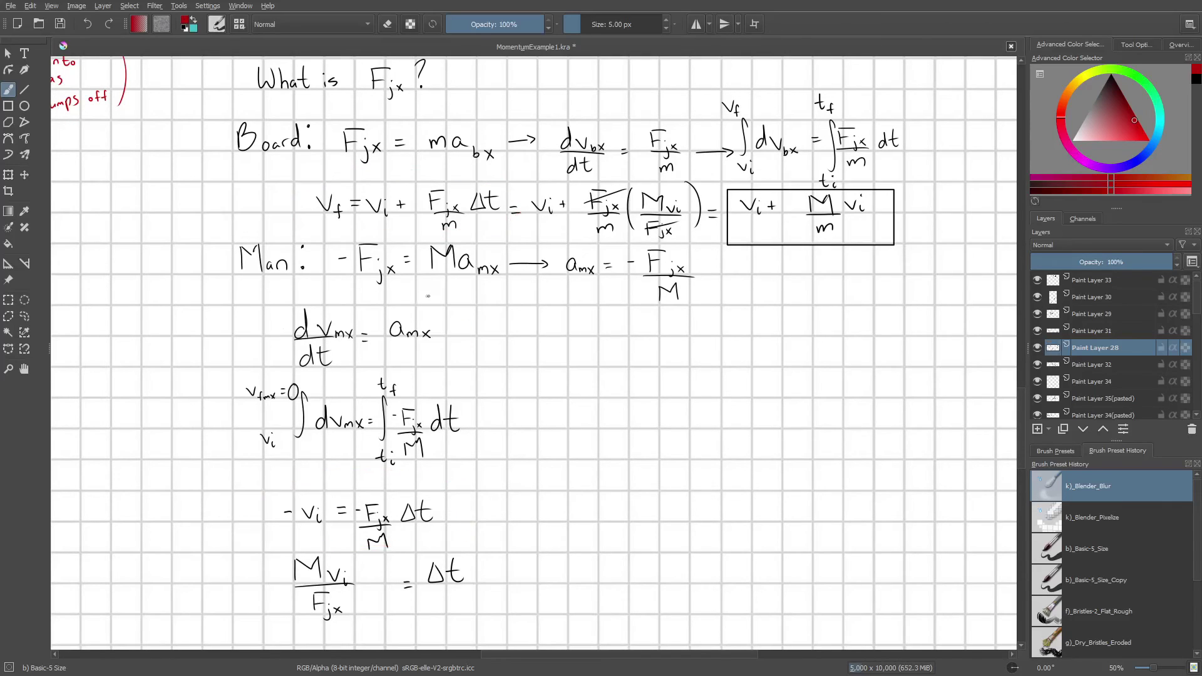
pyautogui.scroll(1, 533, 353)
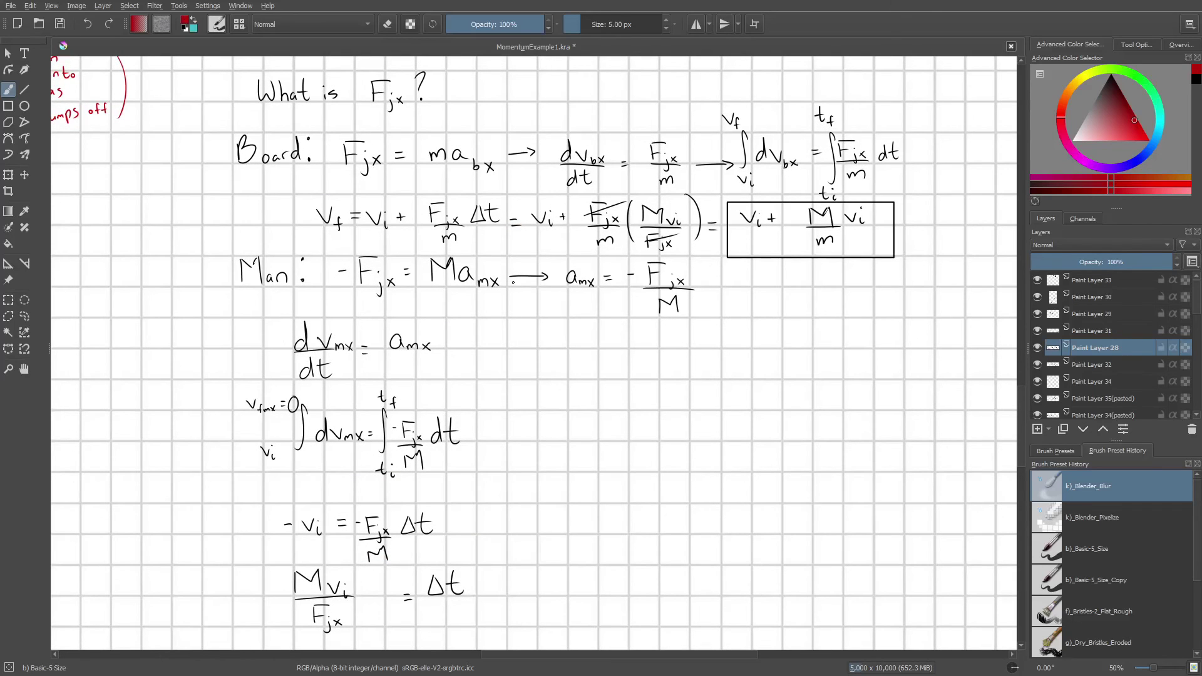
pyautogui.moveTo(478, 282); pyautogui.dragTo(514, 510)
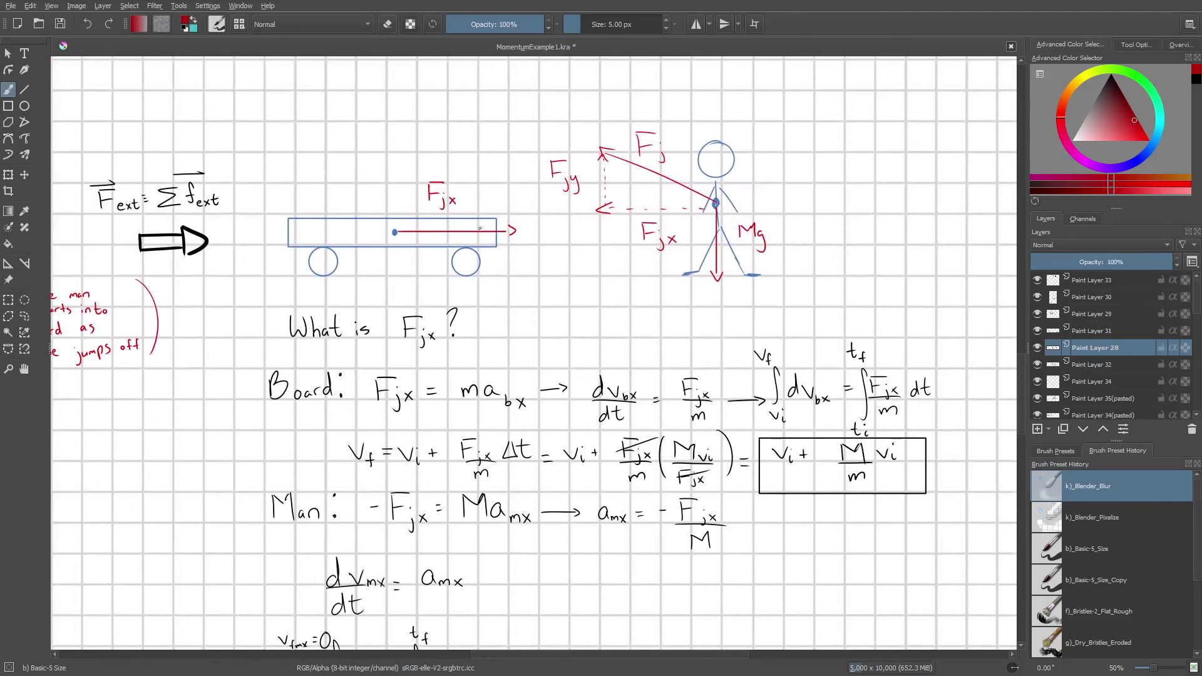
# Circle the board and the man separately in red in part b's force diagrams, and undo both marks
pyautogui.moveTo(510, 207)
pyautogui.mouseDown()
pyautogui.moveTo(455, 181)
pyautogui.moveTo(274, 235)
pyautogui.moveTo(448, 275)
pyautogui.moveTo(526, 201)
pyautogui.mouseUp()
pyautogui.moveTo(735, 135)
pyautogui.mouseDown()
pyautogui.moveTo(663, 243)
pyautogui.moveTo(736, 153)
pyautogui.moveTo(716, 152)
pyautogui.mouseUp()
pyautogui.hotkey('ctrl', 'z')
pyautogui.hotkey('ctrl', 'z')
# Circle the man and skateboard together in red in part a's sketch before the jump, and undo the circle
pyautogui.scroll(-3, 423, 226)
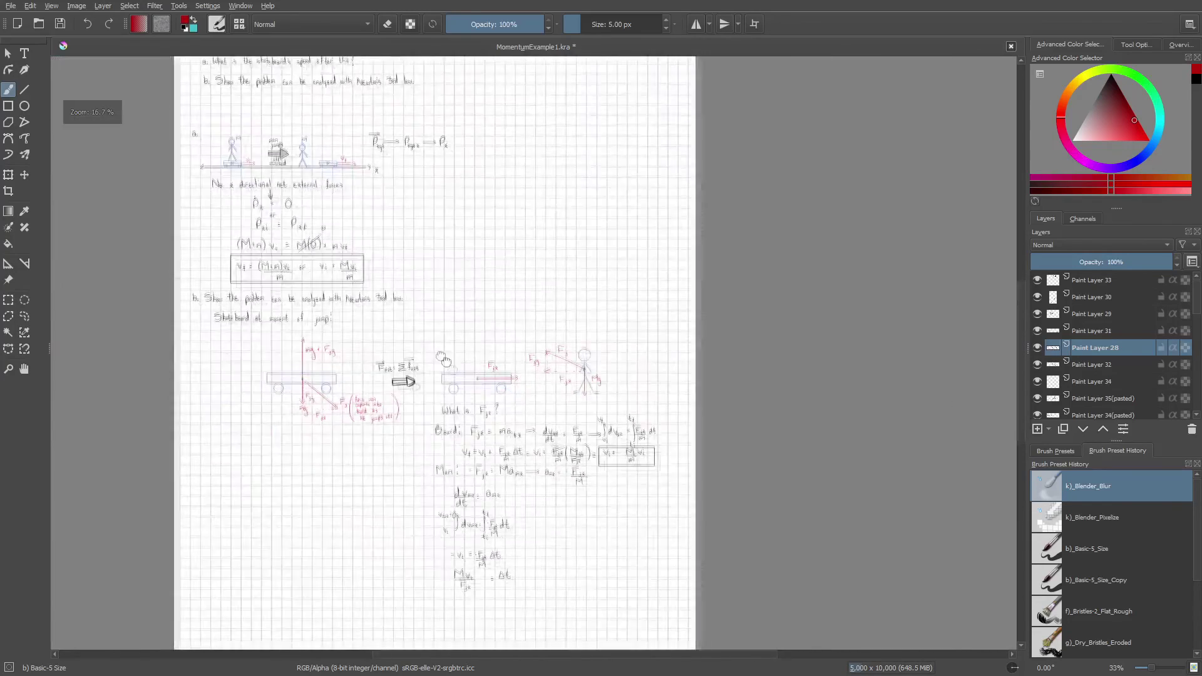
pyautogui.scroll(3, 423, 226)
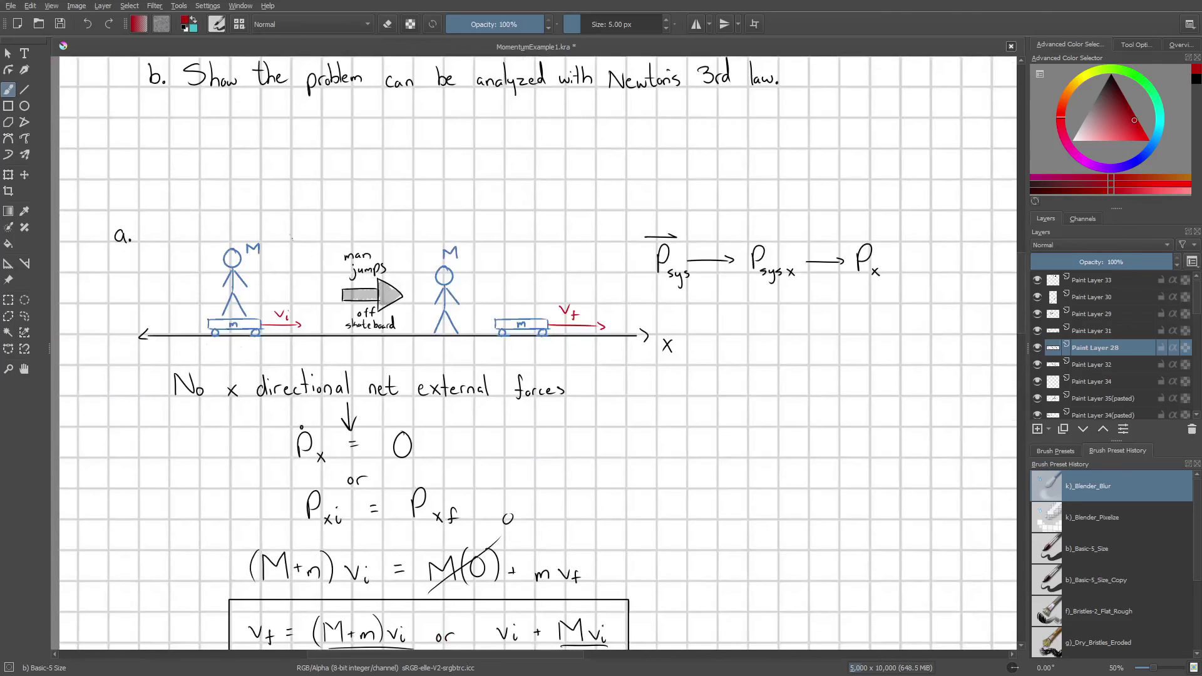
pyautogui.moveTo(292, 238)
pyautogui.mouseDown()
pyautogui.moveTo(308, 313)
pyautogui.moveTo(291, 235)
pyautogui.mouseUp()
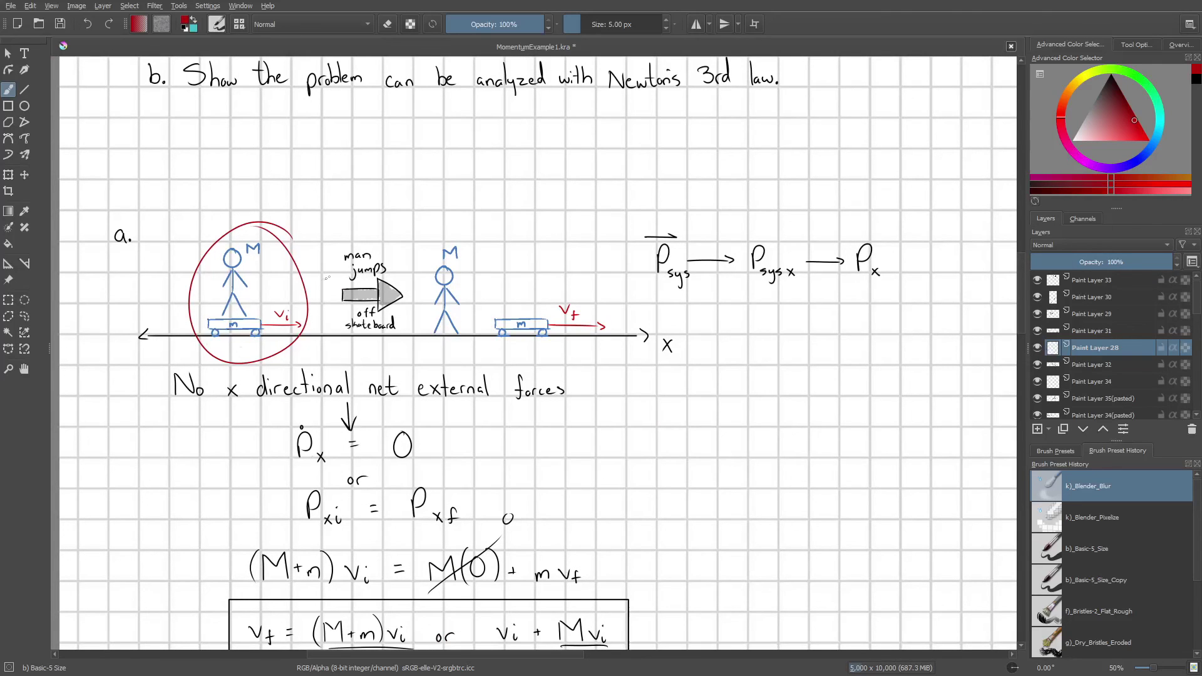
pyautogui.hotkey('ctrl', 'z')
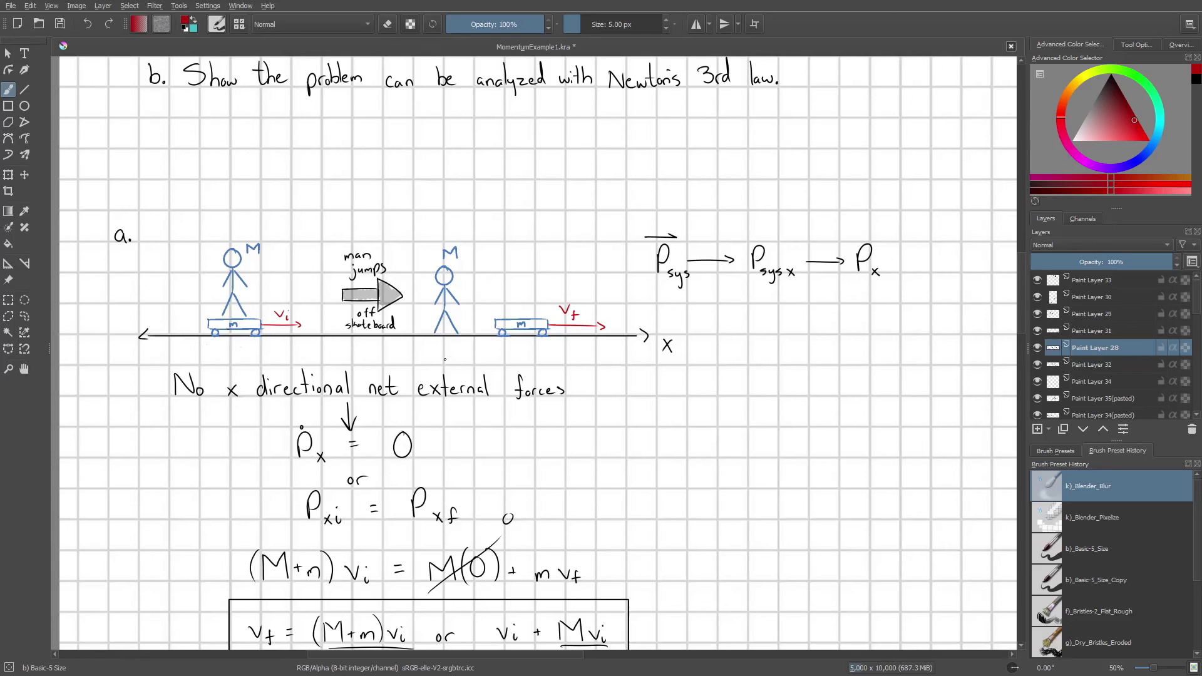
# Compare part a's momentum conservation solution with part b's force diagrams and the separate board and man equations
pyautogui.scroll(-2, 445, 359)
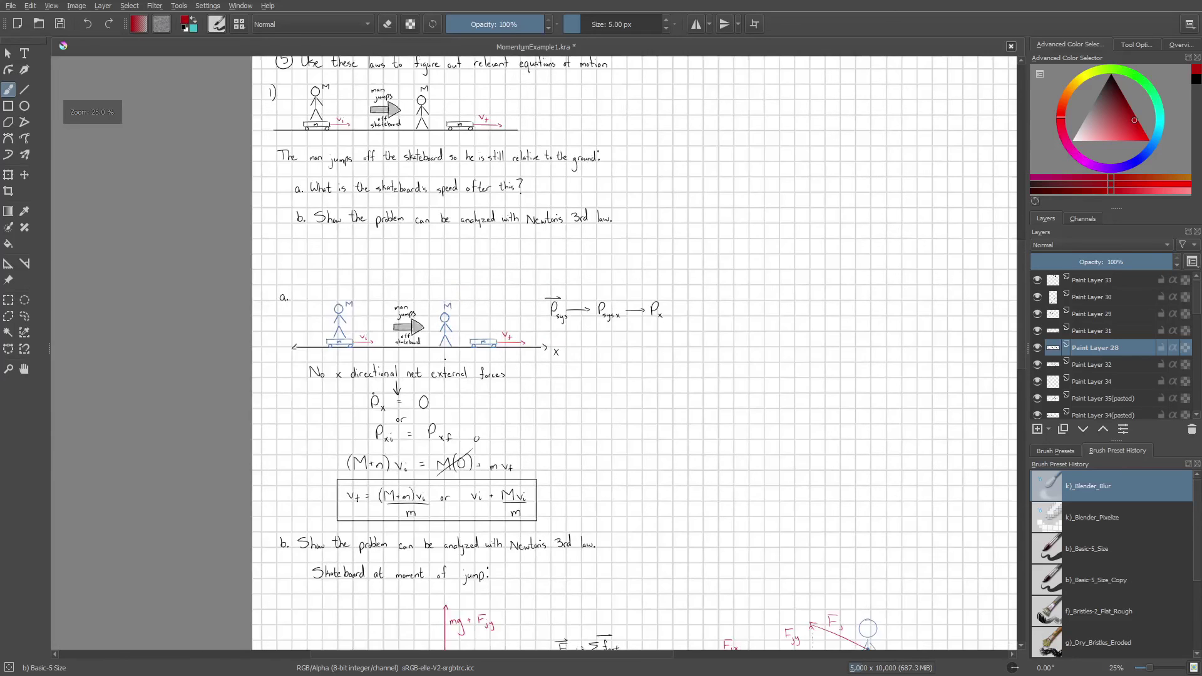
pyautogui.scroll(-3, 445, 359)
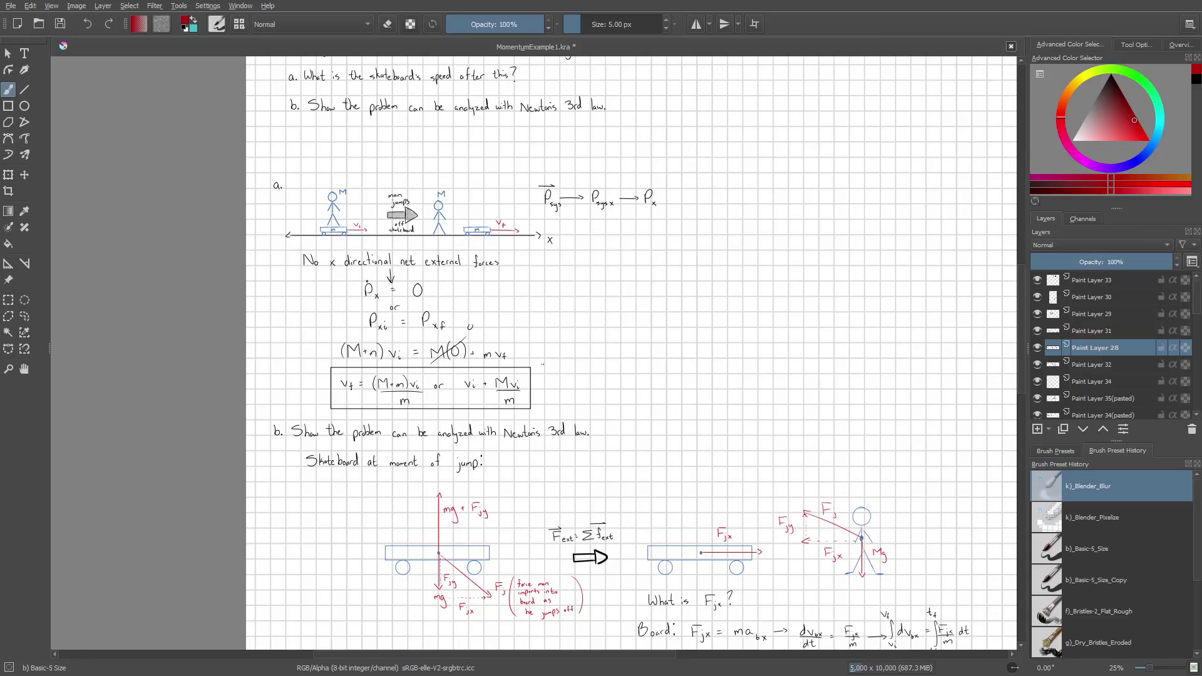
pyautogui.scroll(-5, 640, 474)
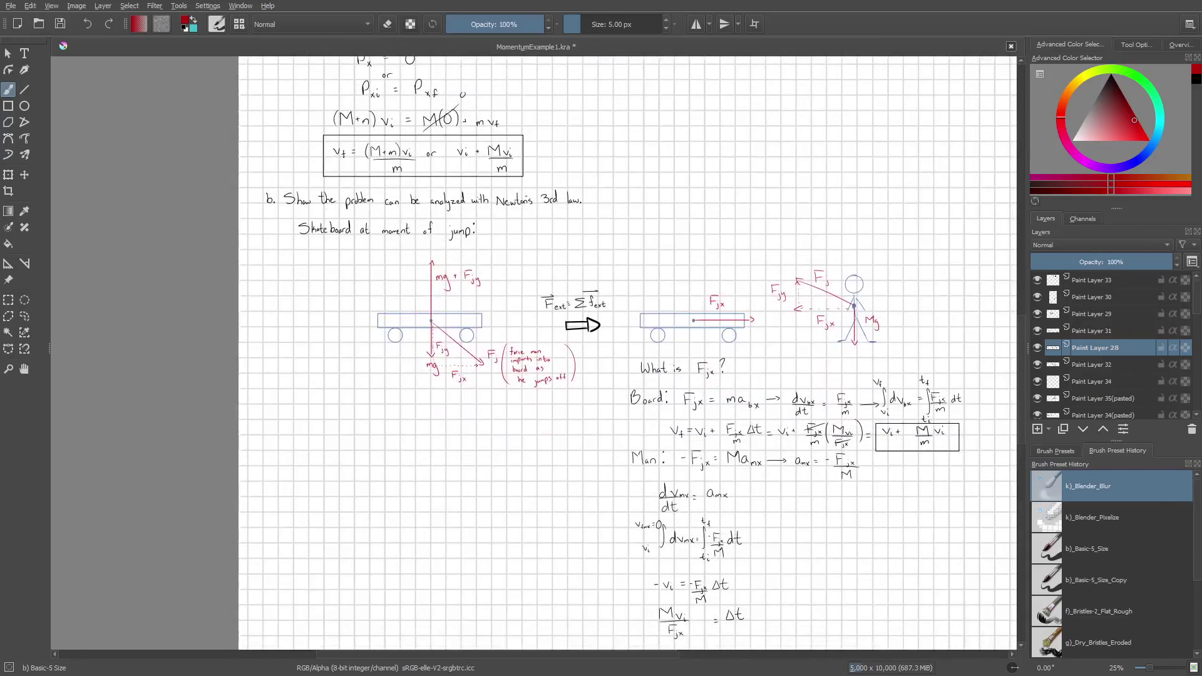
pyautogui.scroll(1, 661, 396)
pyautogui.moveTo(662, 396); pyautogui.dragTo(656, 517)
pyautogui.scroll(-1, 656, 517)
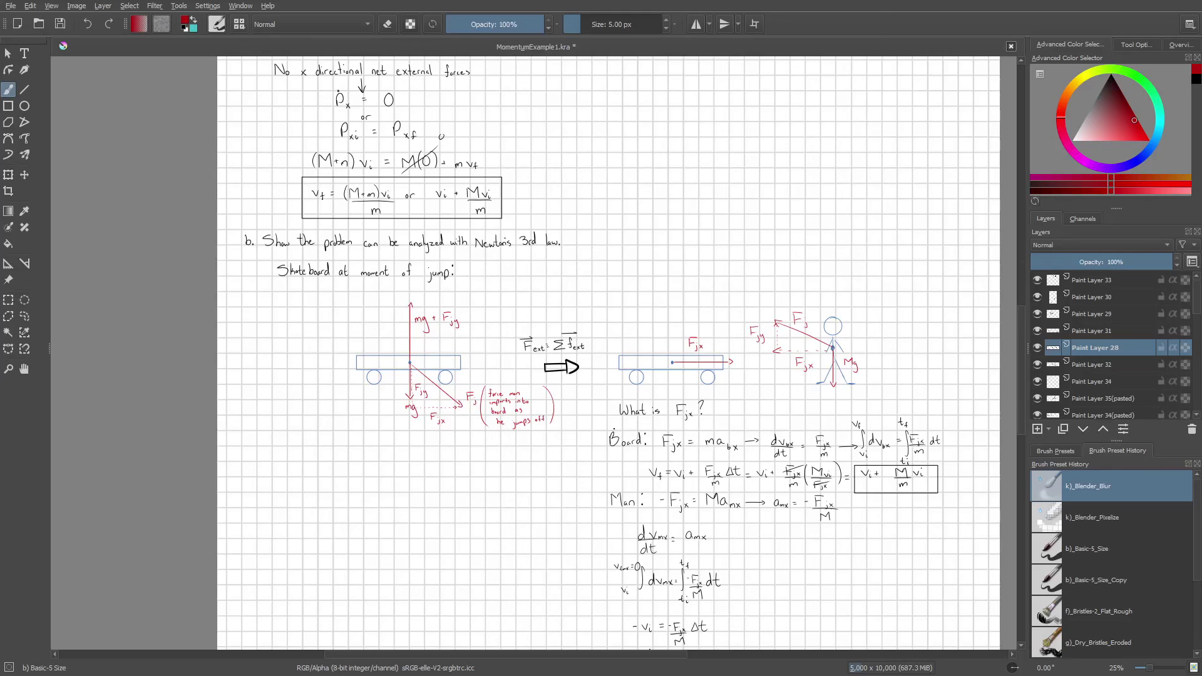
pyautogui.moveTo(711, 472); pyautogui.dragTo(663, 568)
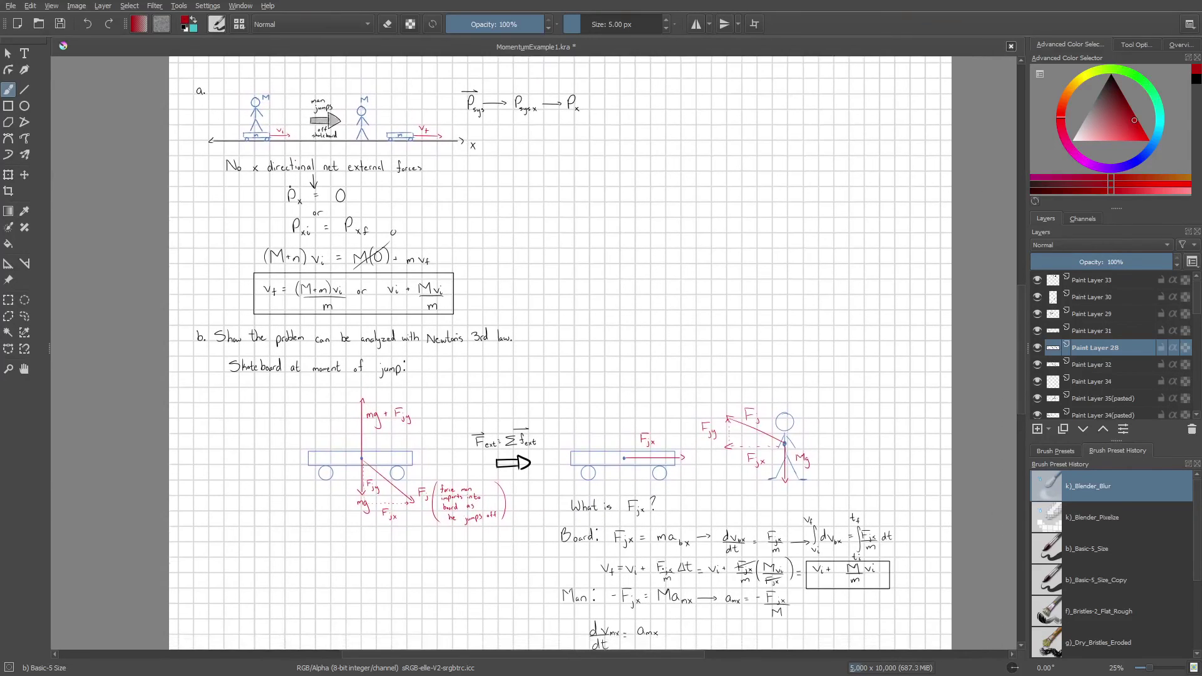